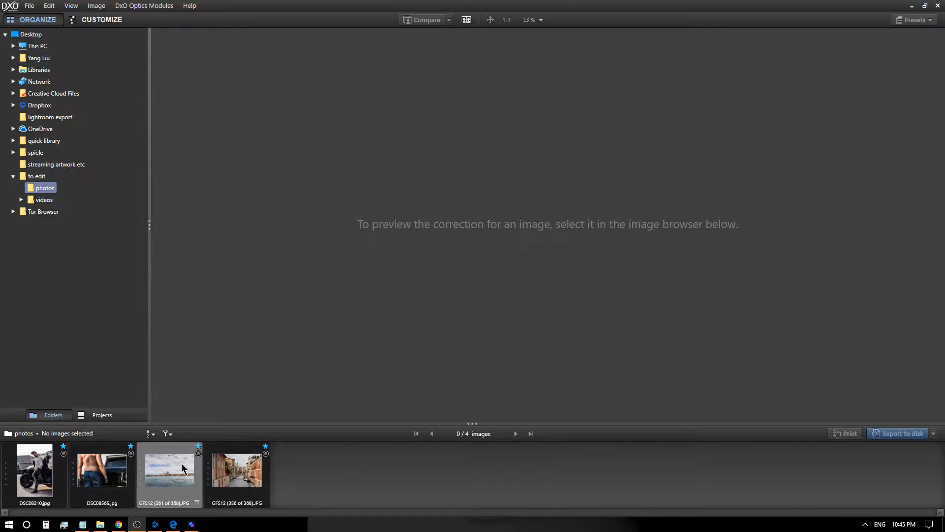
Try to add all seven image files from the photos folder in File Explorer to the DxO workspace, and clear the image selection.
mouse_move(98, 526)
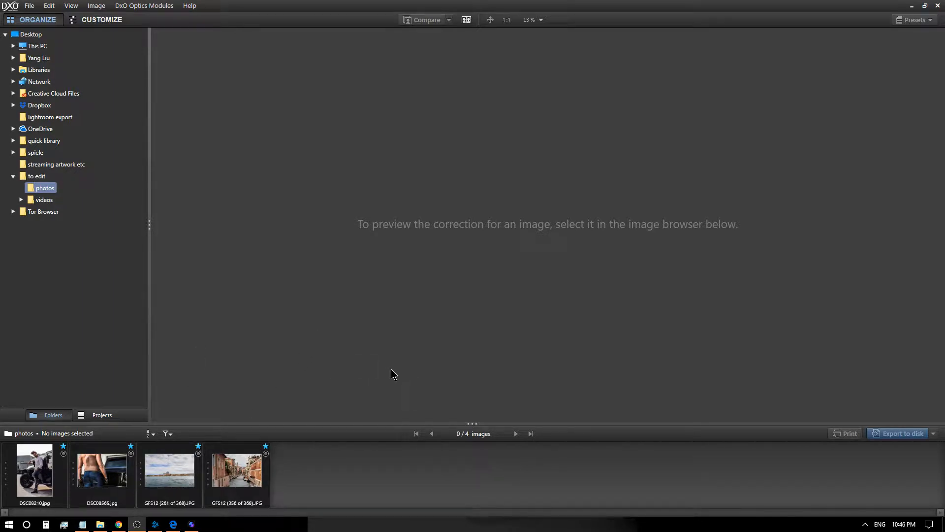
left_click(100, 525)
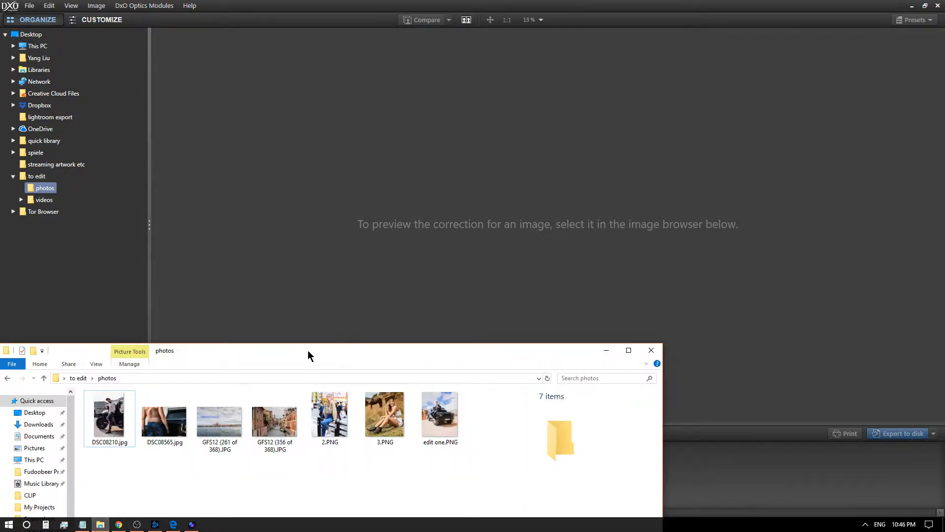
left_click_drag(308, 350, 599, 136)
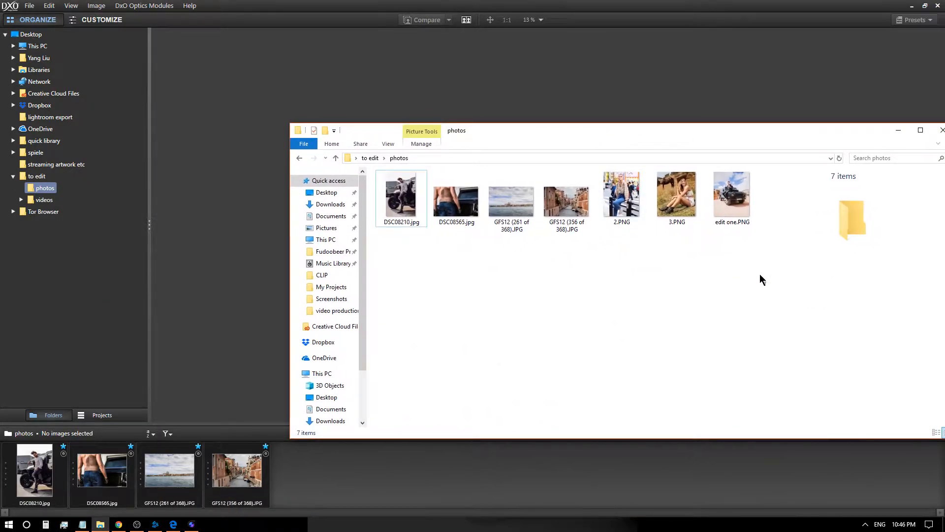
left_click_drag(760, 280, 419, 202)
left_click_drag(386, 270, 743, 180)
left_click_drag(424, 199, 166, 395)
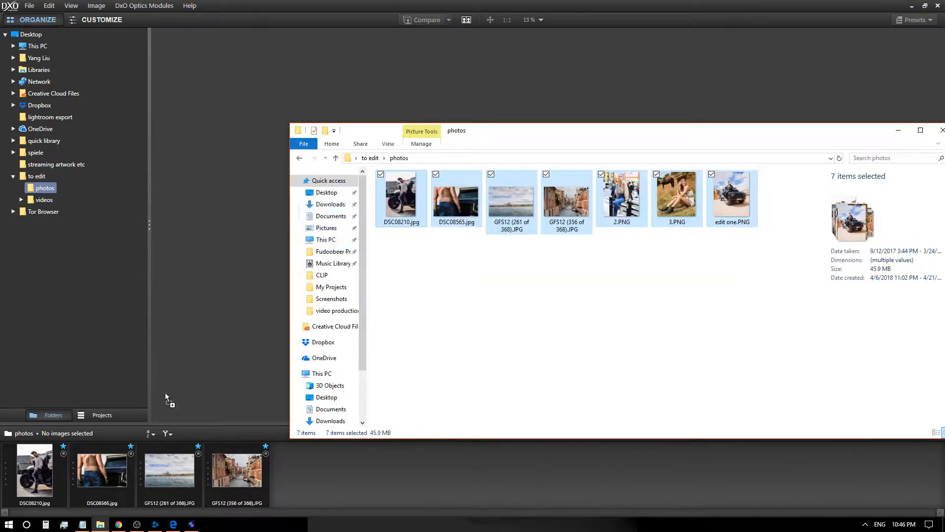
left_click(191, 222)
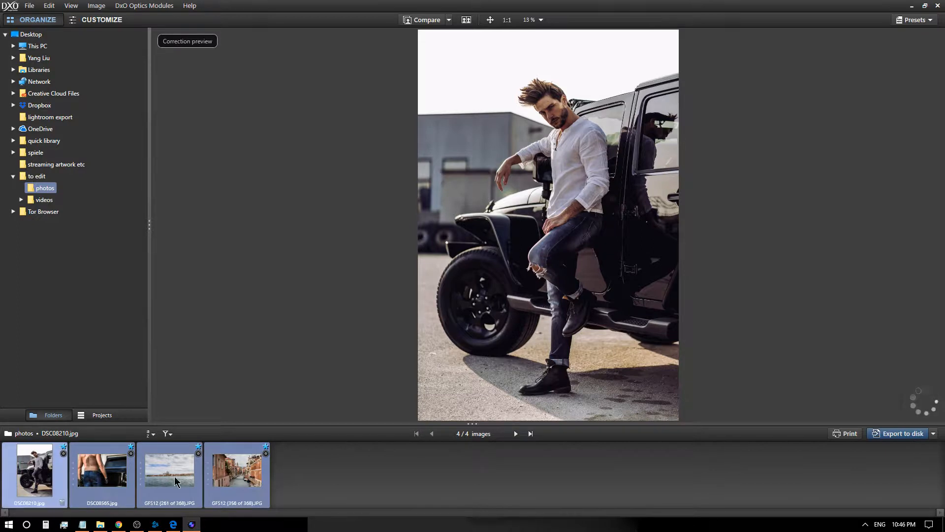
left_click(323, 473)
Clear the file selection in File Explorer, return to DxO and open GFS12 (261 of 368).JPG for customizing.
left_click(101, 525)
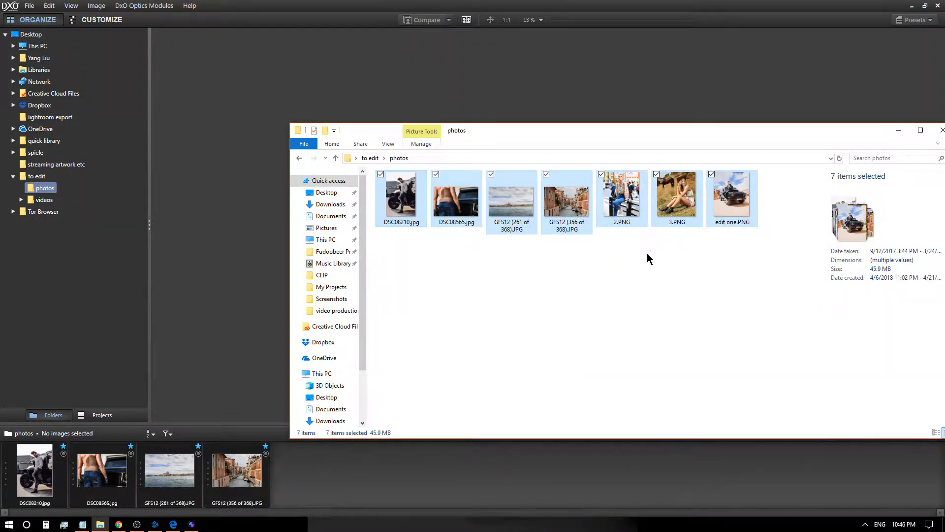
left_click(571, 262)
left_click(189, 468)
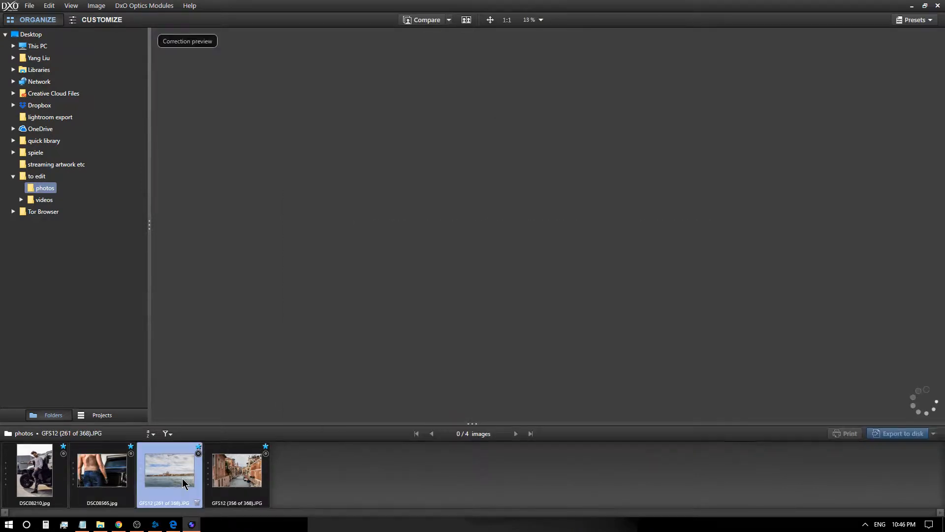
double_click(189, 468)
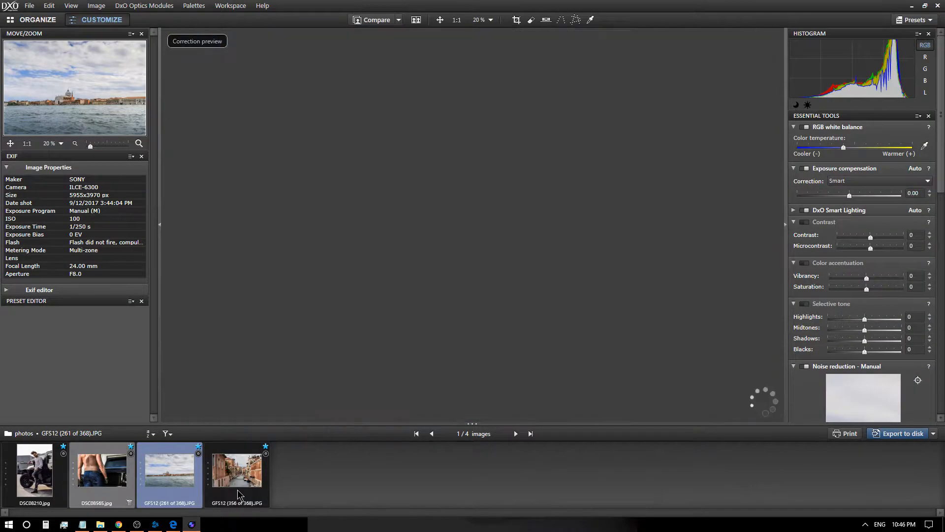
Examine the folder's four JPG photos by previewing them in turn in the Customize workspace.
left_click(237, 492)
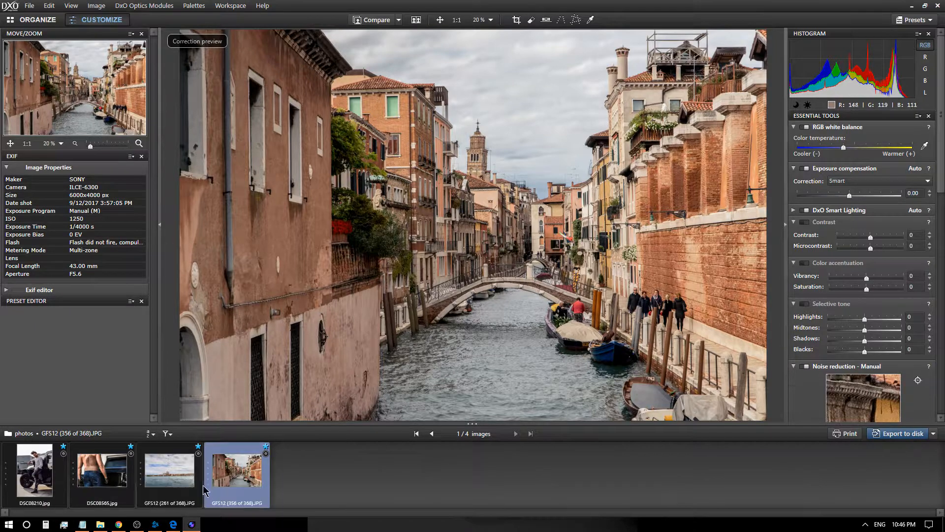
left_click(177, 482)
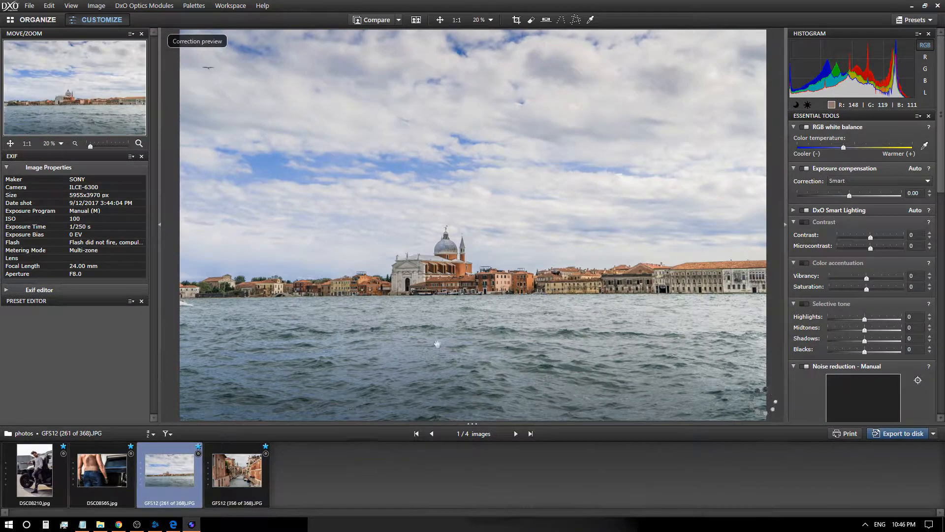
left_click(237, 470)
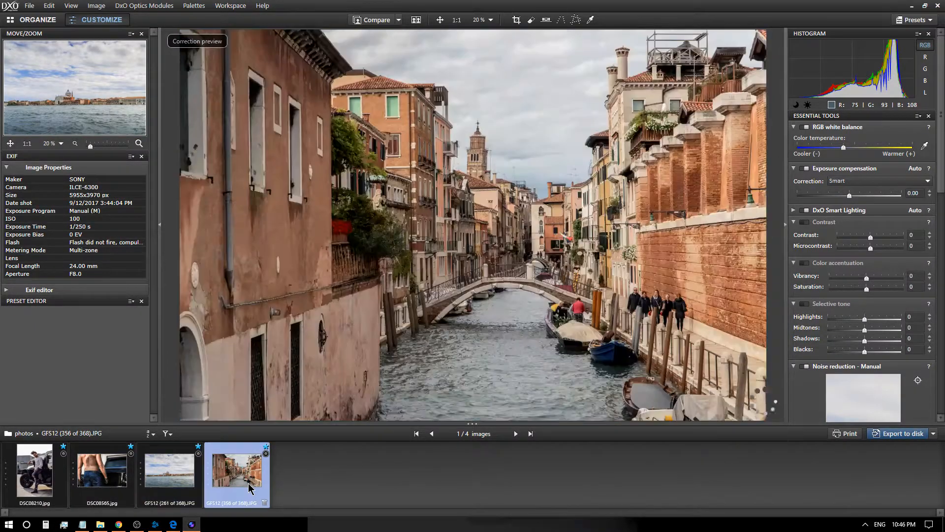
left_click(58, 482)
left_click(98, 482)
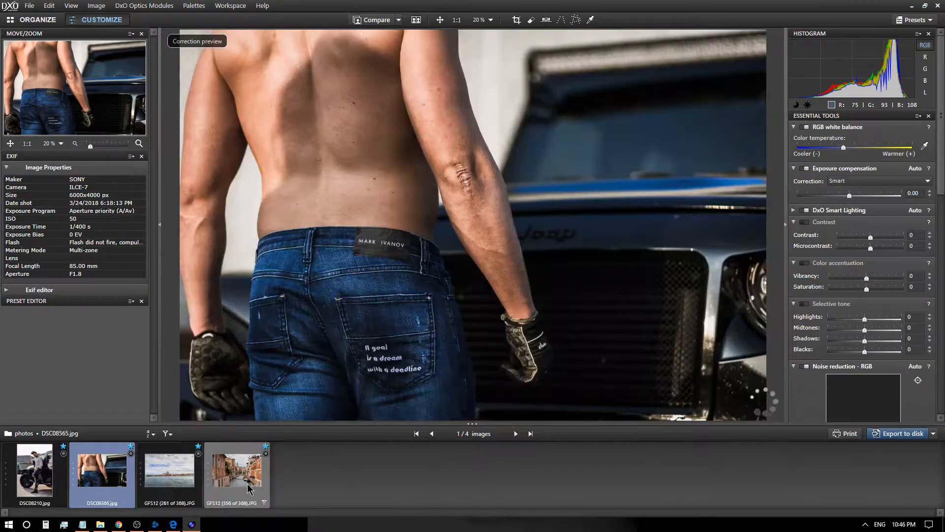
left_click(225, 485)
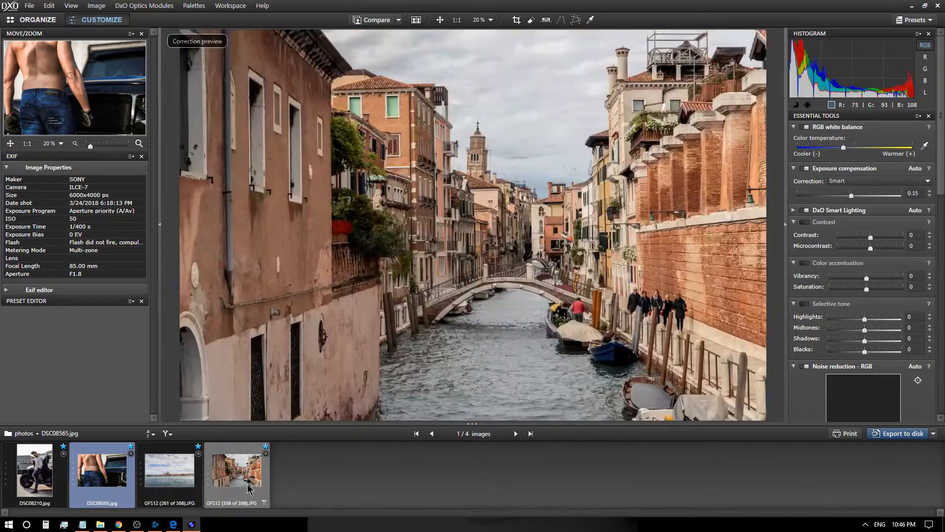
left_click(197, 485)
left_click(253, 485)
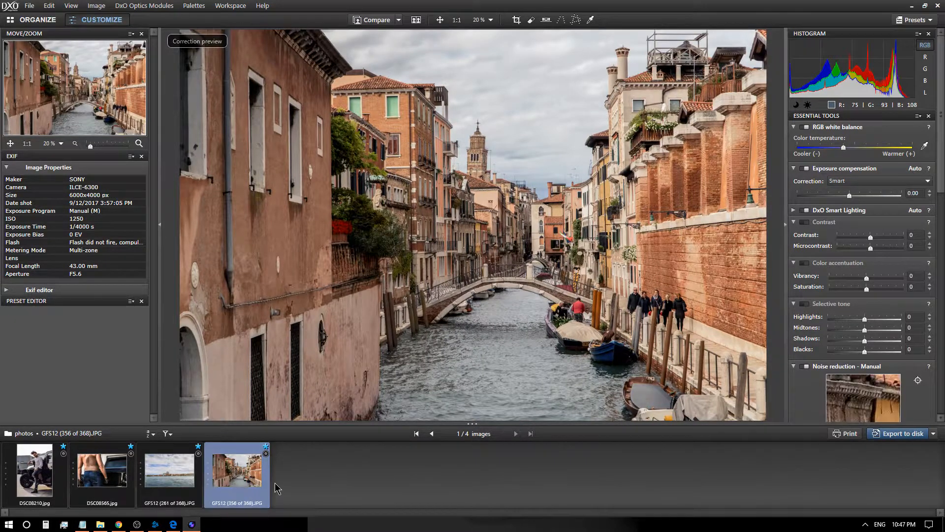
mouse_move(231, 480)
left_click(175, 478)
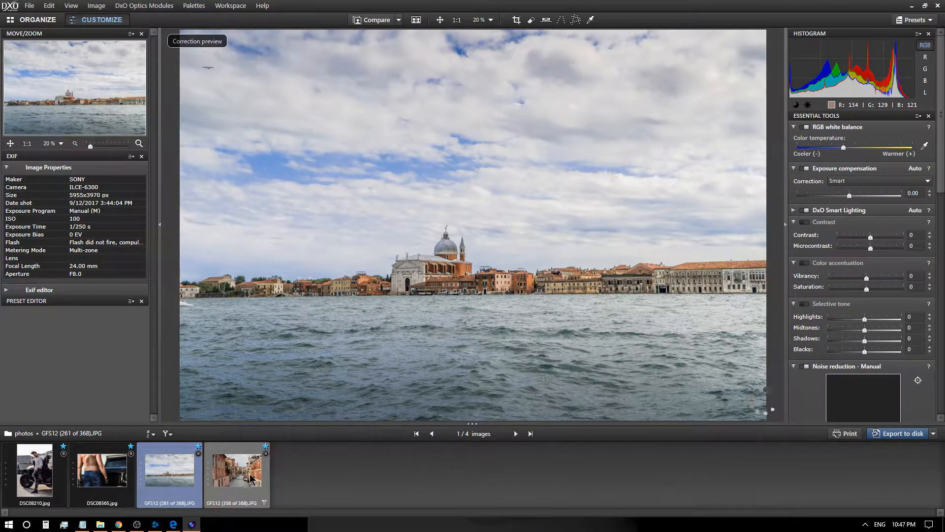
left_click(251, 479)
left_click(173, 480)
left_click(236, 478)
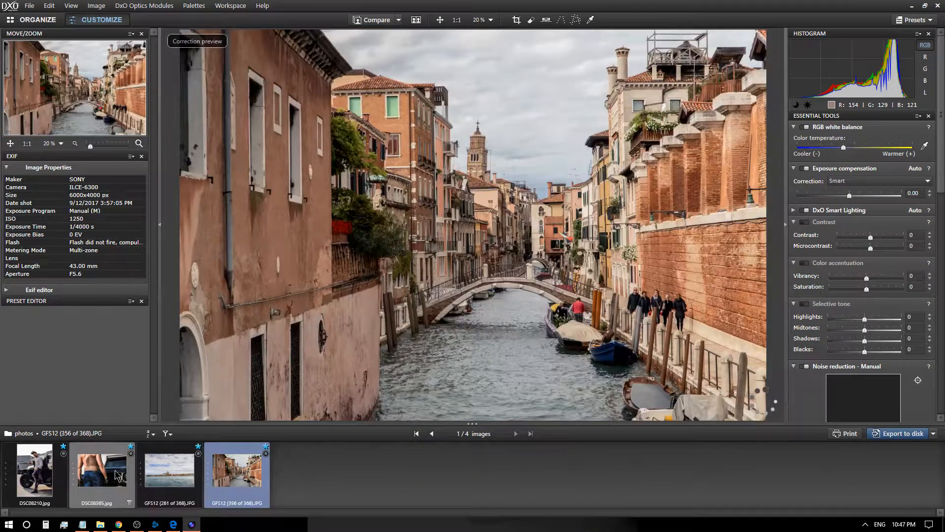
left_click(43, 477)
left_click(170, 476)
left_click(222, 479)
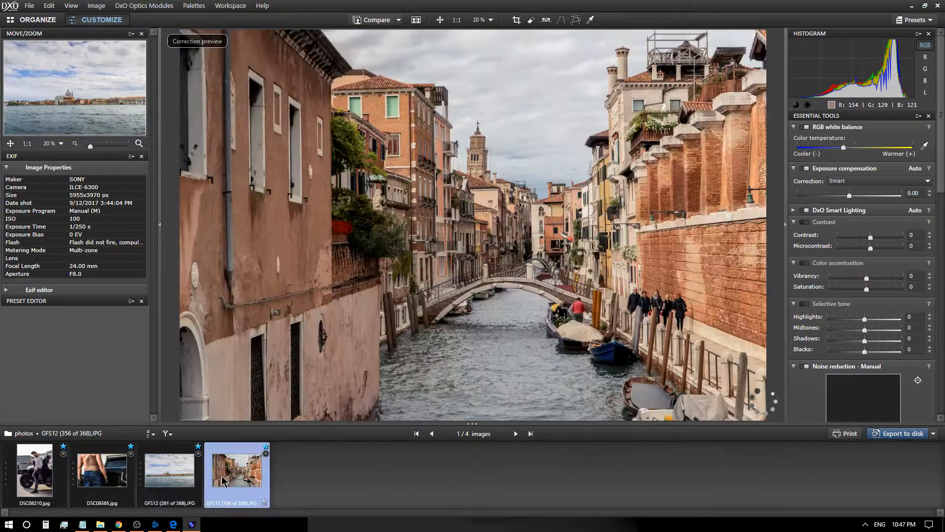
left_click(101, 476)
left_click(30, 482)
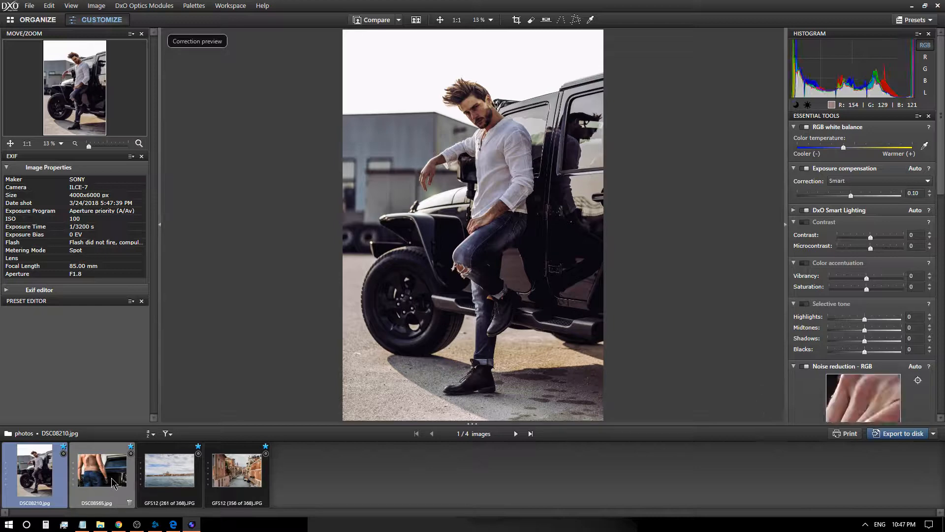
left_click(175, 480)
left_click(238, 480)
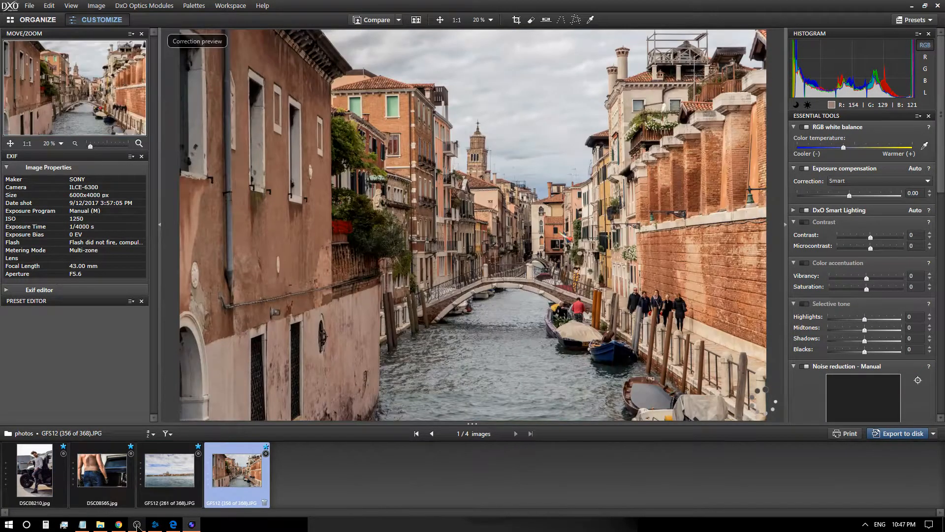
Switch to File Explorer and examine the PNG files 2.PNG, 3.PNG and edit one.PNG in the photos folder, then minimize the window.
left_click(100, 525)
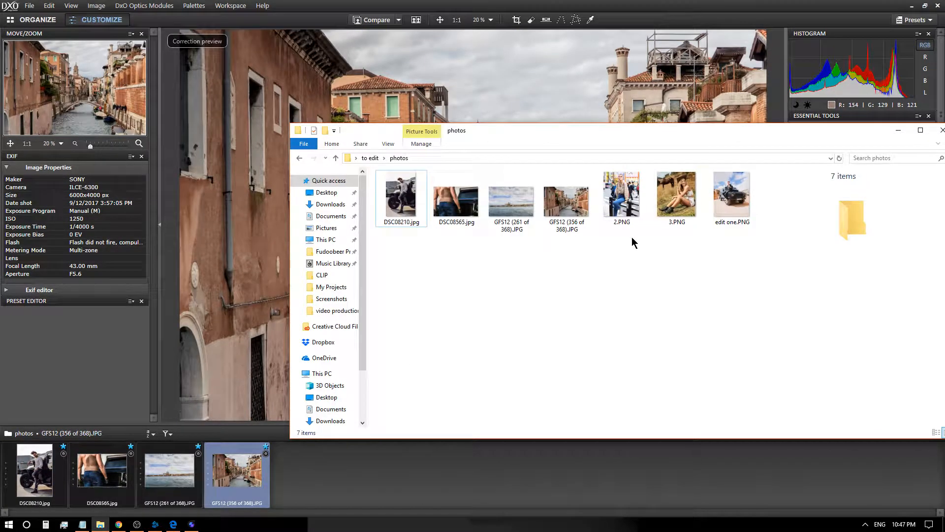
left_click(621, 197)
left_click(670, 202)
left_click(719, 195)
left_click(681, 206)
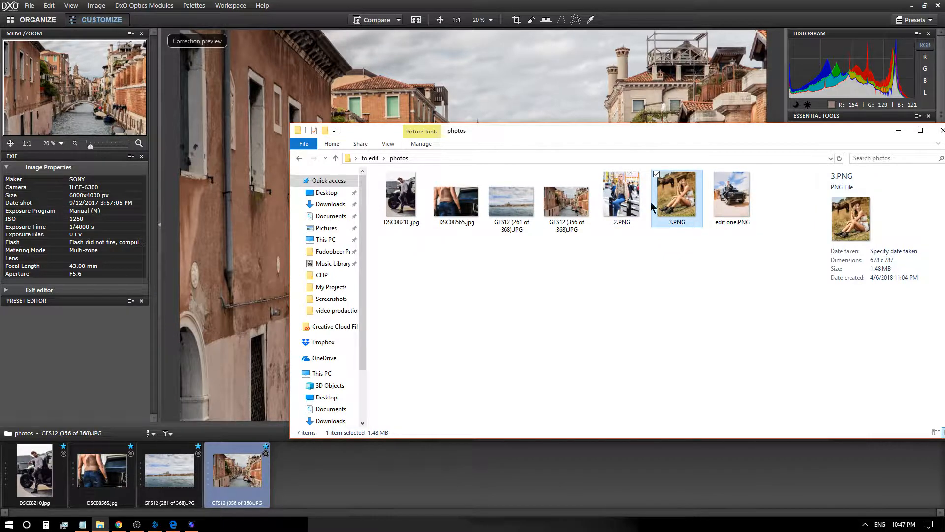
left_click(635, 208)
left_click_drag(712, 137, 427, 178)
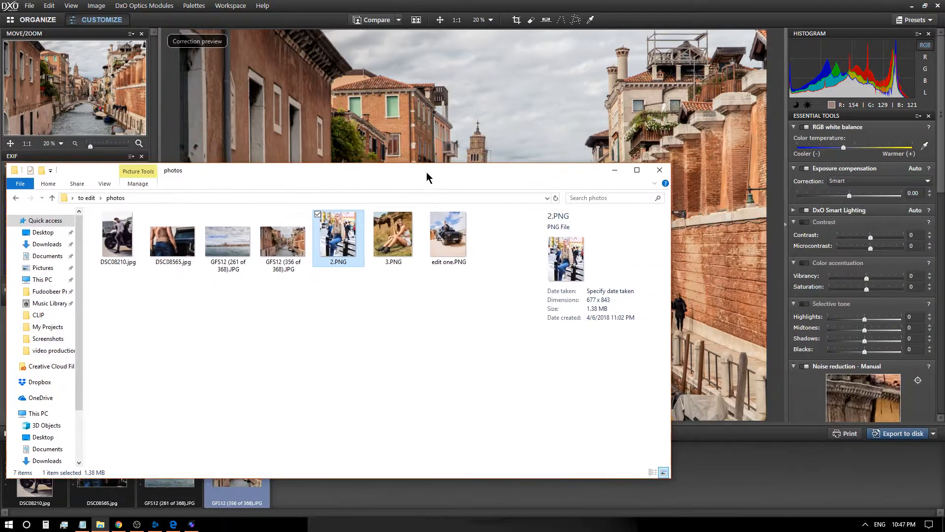
left_click_drag(348, 291, 497, 246)
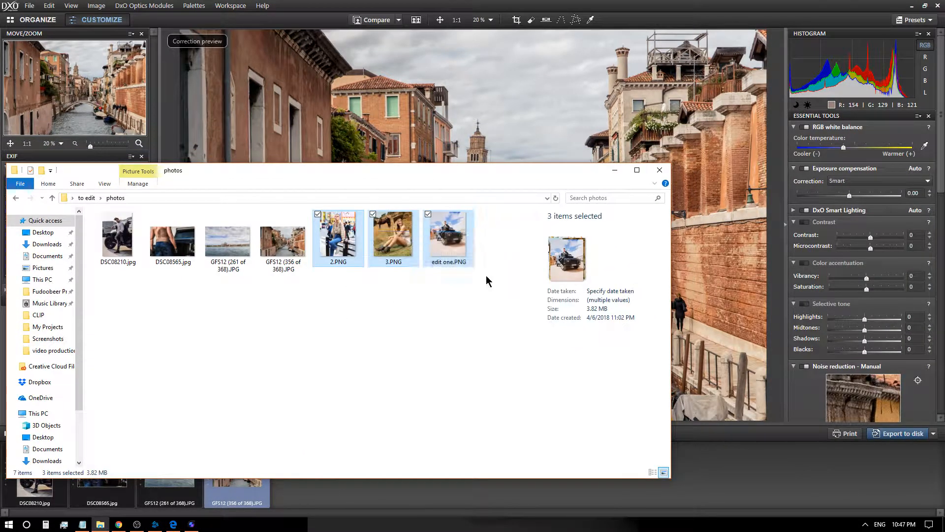
left_click(486, 281)
left_click(615, 170)
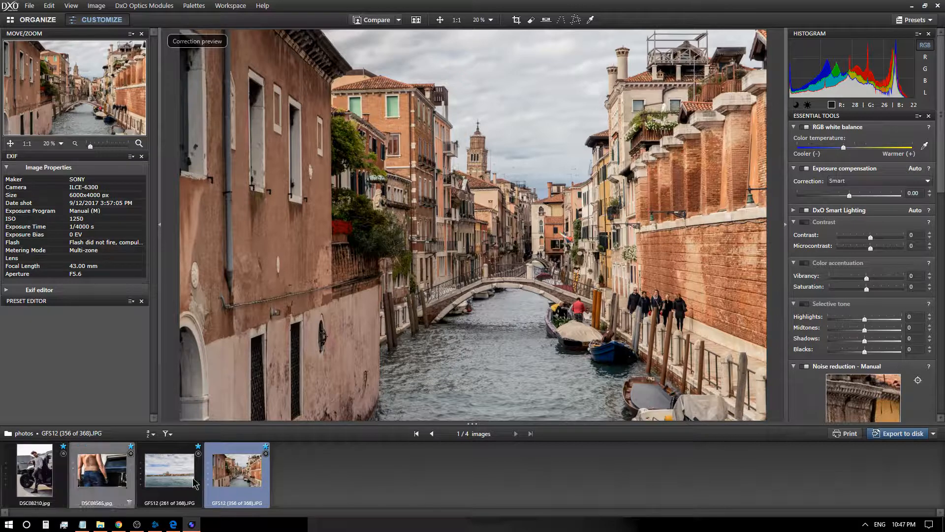
Open DSC08210.jpg and shift its RGB white balance to a slightly warmer color temperature after trying warmer and cooler settings.
mouse_move(252, 478)
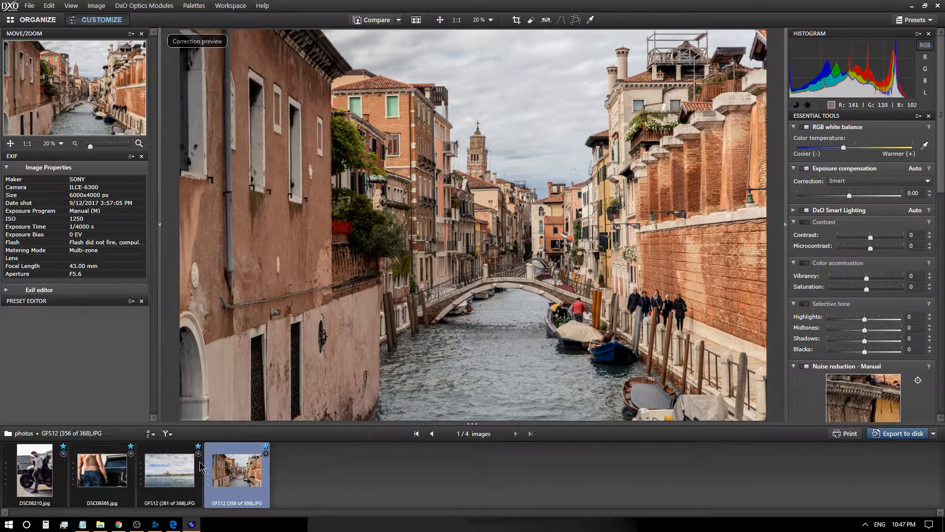
left_click(45, 478)
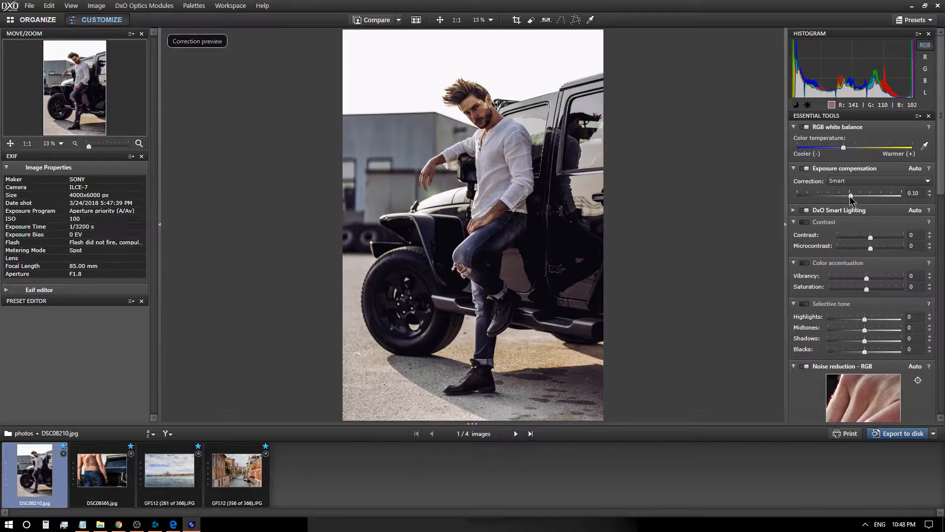
scroll(942, 164, "down", 2)
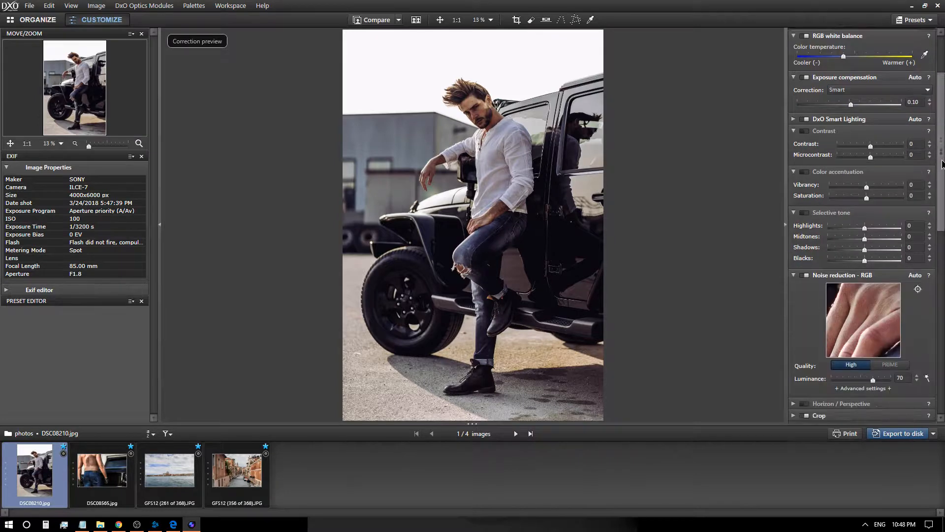
scroll(942, 164, "up", 2)
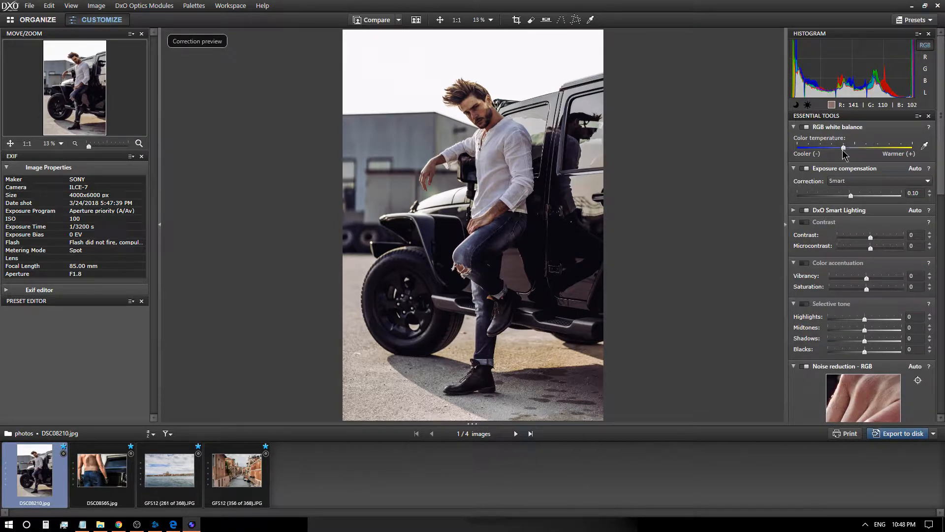
left_click_drag(843, 150, 901, 149)
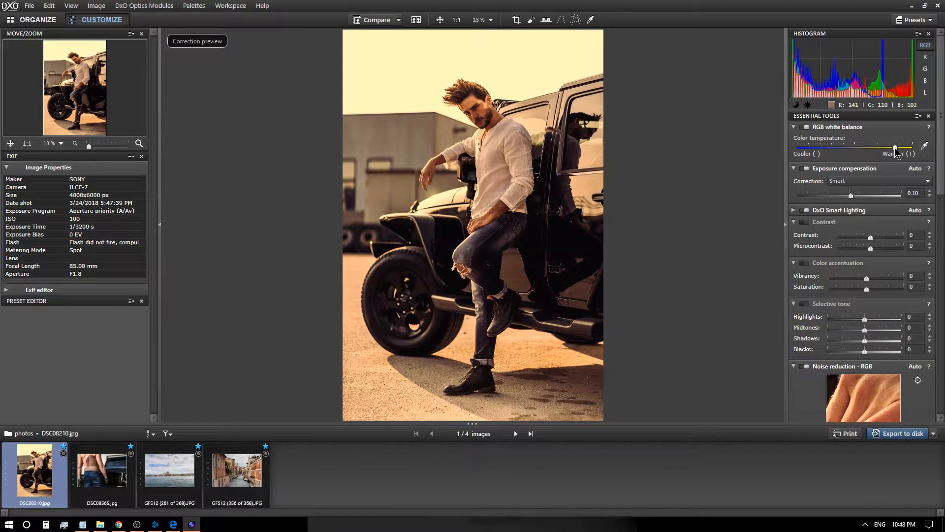
left_click_drag(901, 149, 860, 149)
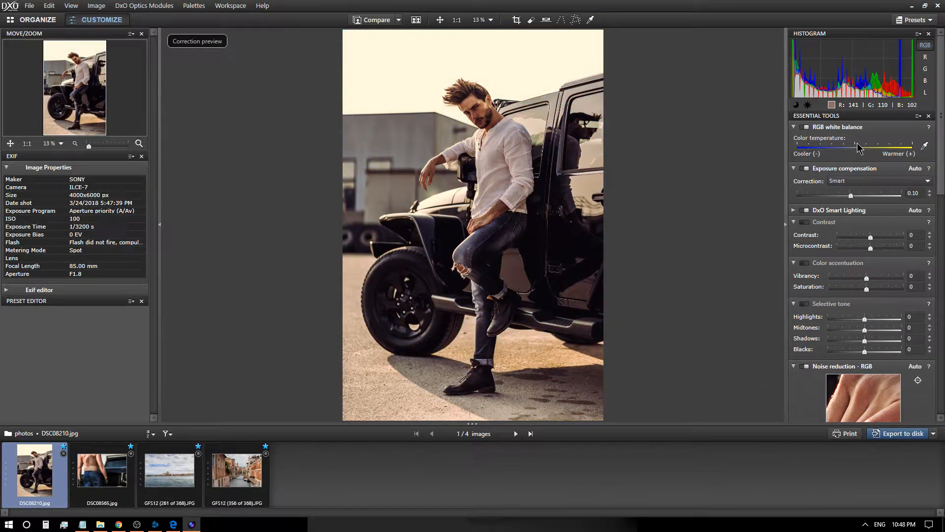
left_click_drag(858, 148, 846, 148)
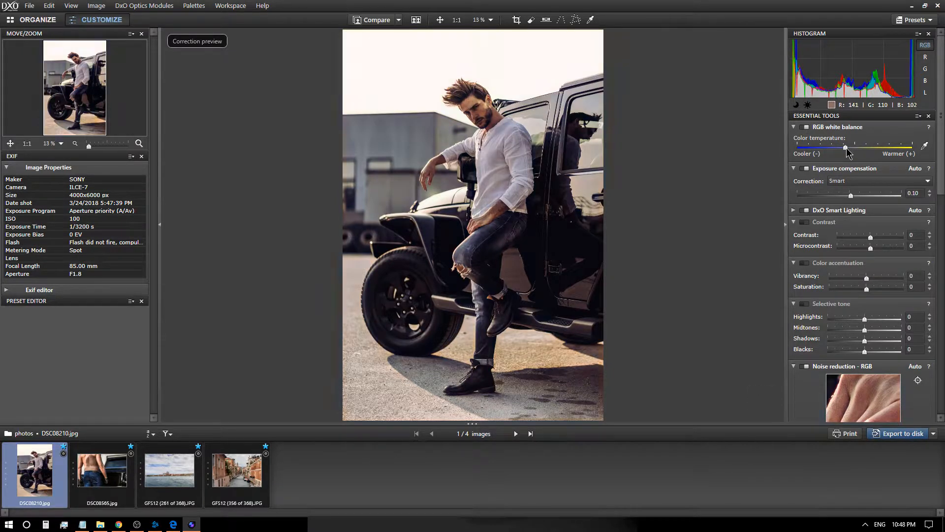
left_click_drag(881, 150, 835, 148)
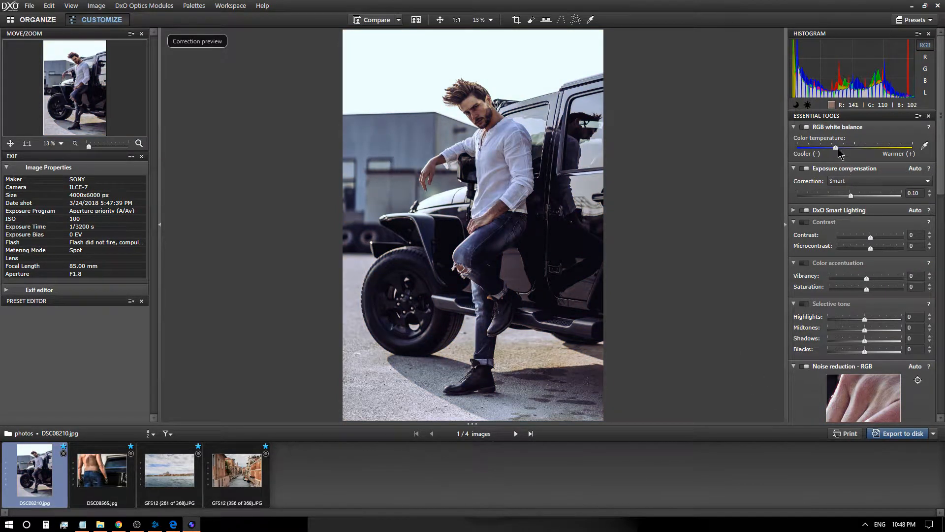
left_click_drag(839, 152, 861, 153)
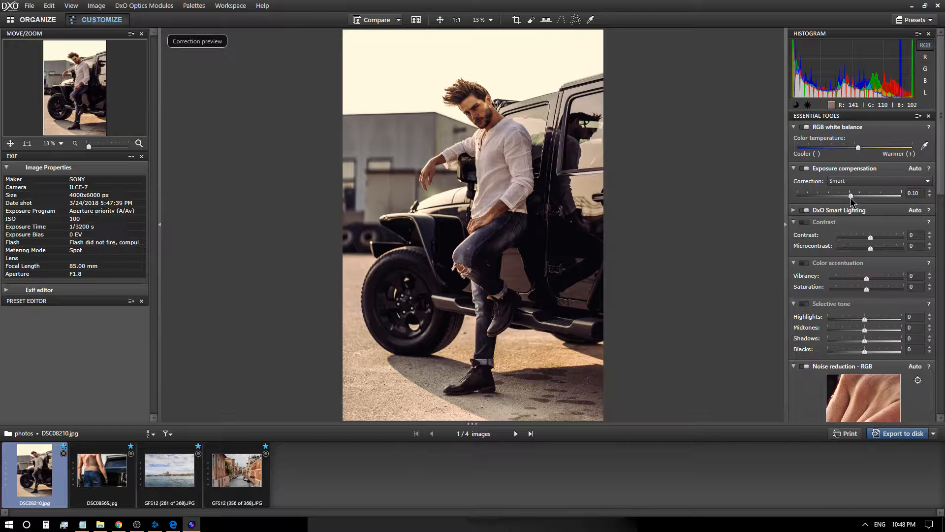
Set the manual exposure compensation to 0.59 after trying the darkest setting of -4.00 and bright settings above 3.
left_click_drag(851, 196, 803, 198)
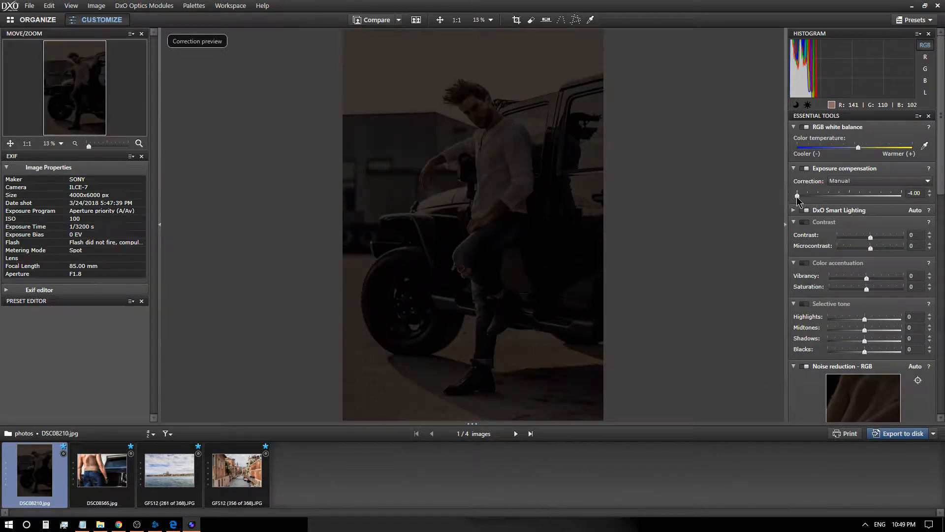
left_click_drag(826, 196, 914, 203)
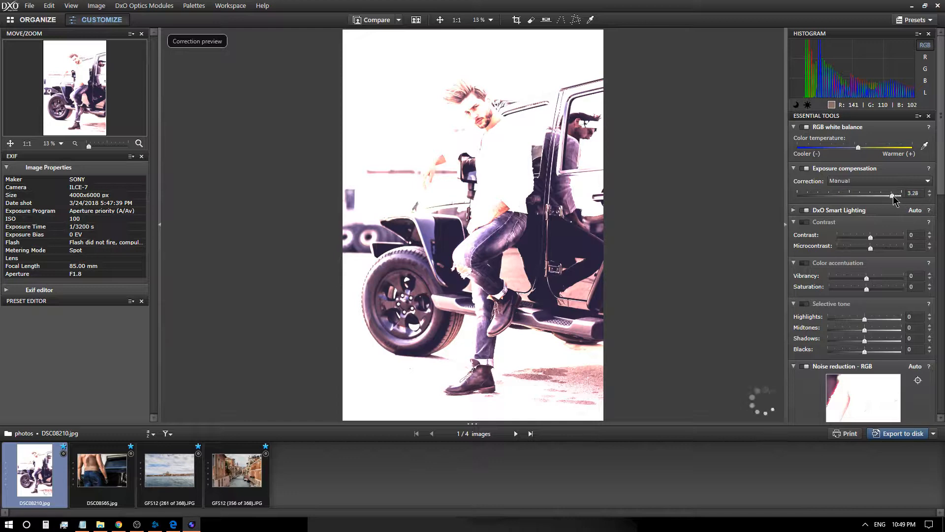
mouse_move(894, 196)
left_mouse_down()
mouse_move(906, 196)
mouse_move(873, 196)
mouse_move(890, 199)
left_mouse_up()
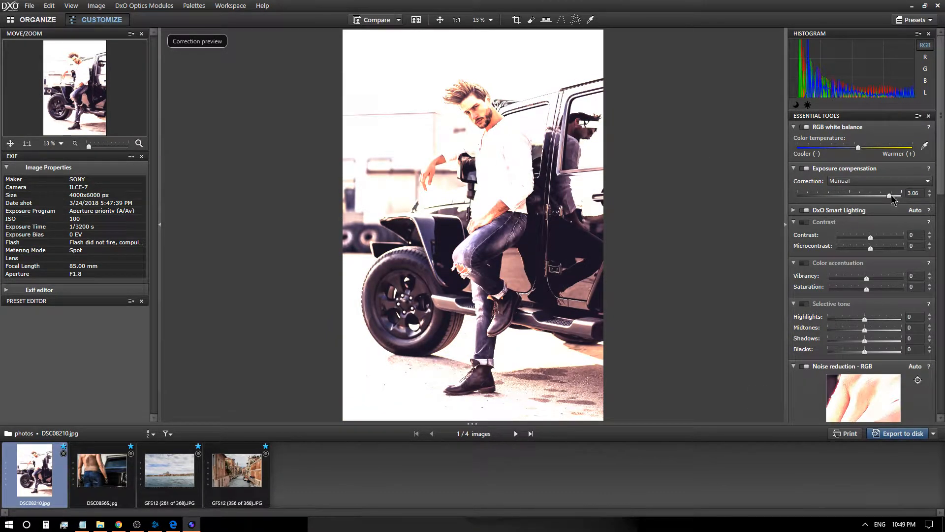
left_click_drag(891, 195, 893, 196)
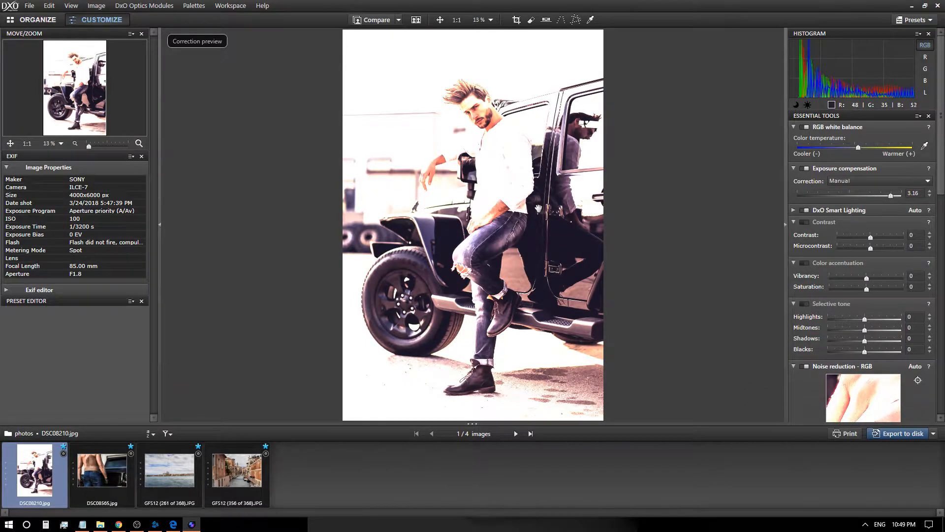
left_click_drag(891, 196, 853, 206)
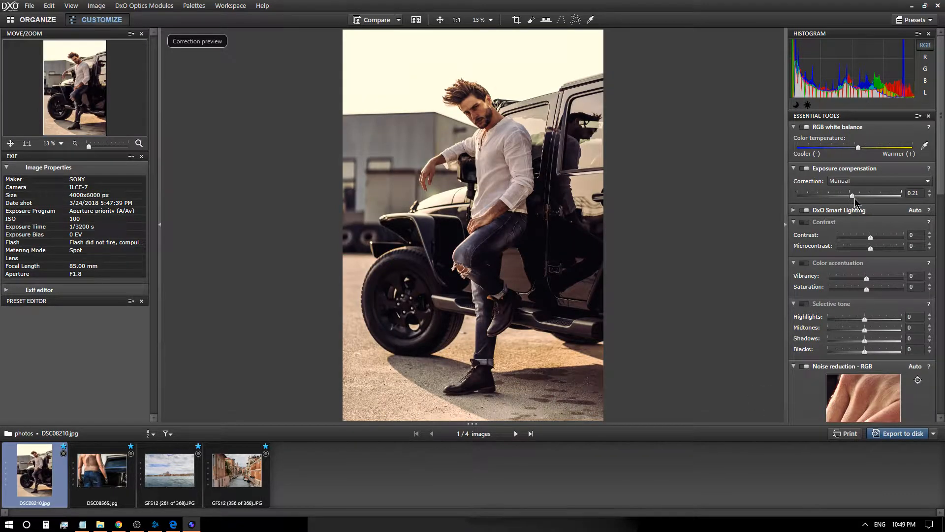
left_click_drag(856, 201, 859, 197)
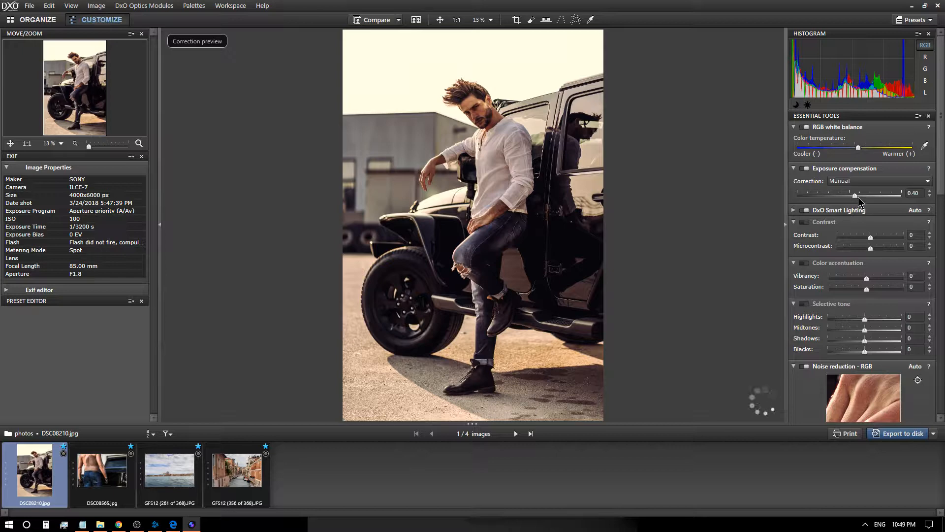
Expand the DxO Smart Lighting settings and try the Medium, Strong and Custom modes on the photo.
left_click(794, 210)
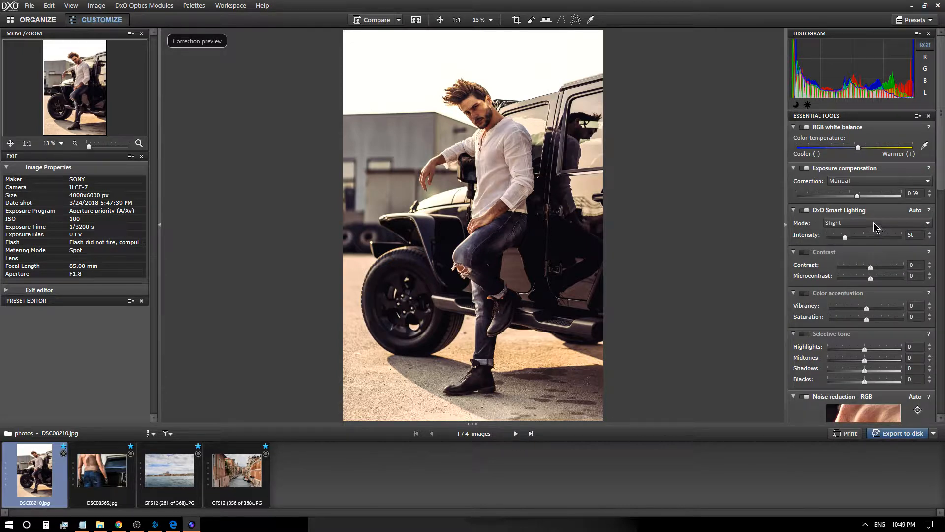
left_click_drag(942, 188, 944, 131)
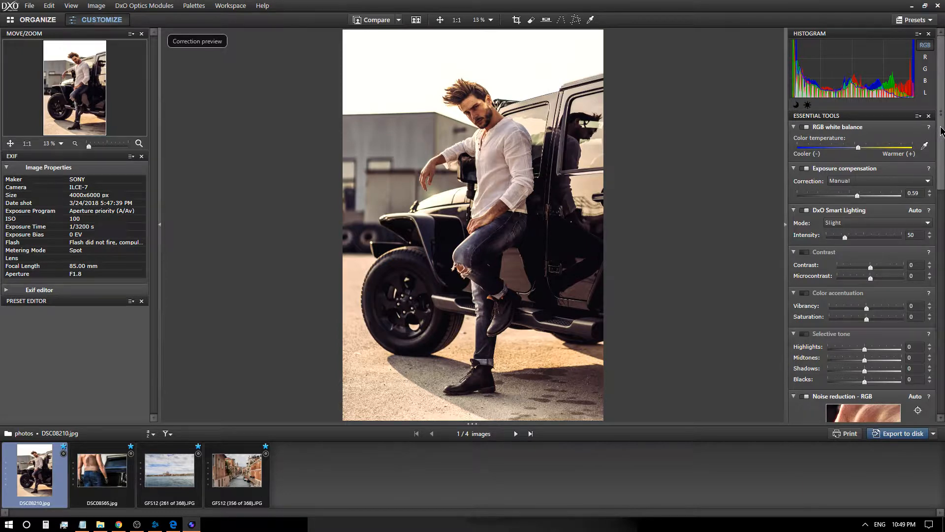
left_click_drag(941, 136, 944, 75)
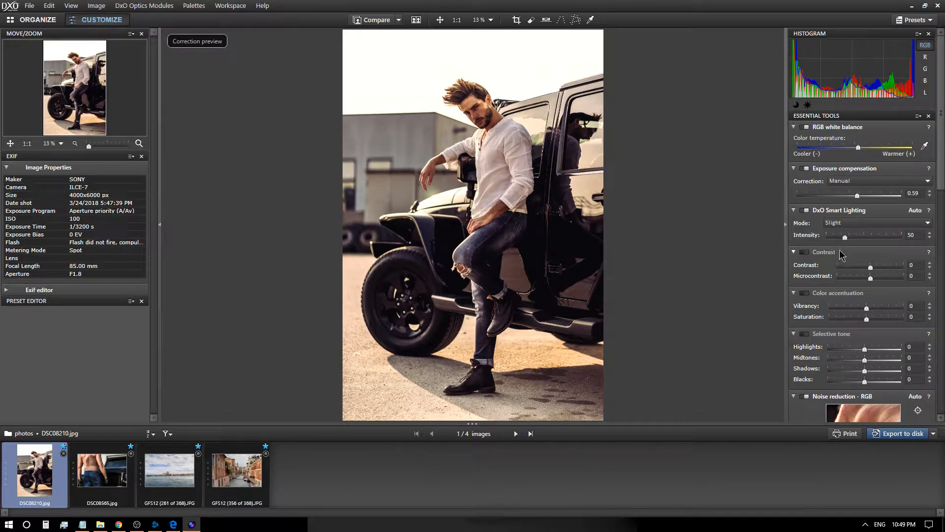
left_click(850, 226)
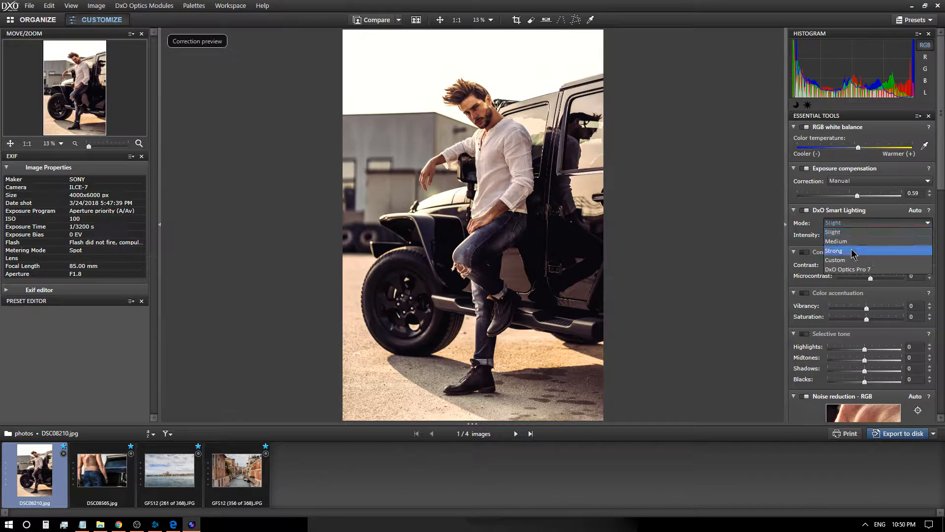
left_click(851, 247)
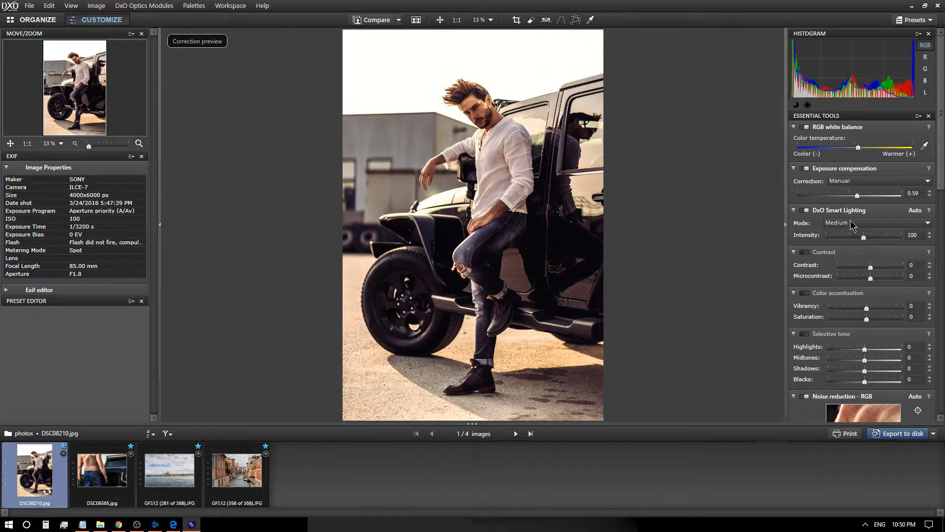
left_click(853, 224)
left_click(851, 253)
left_click(868, 226)
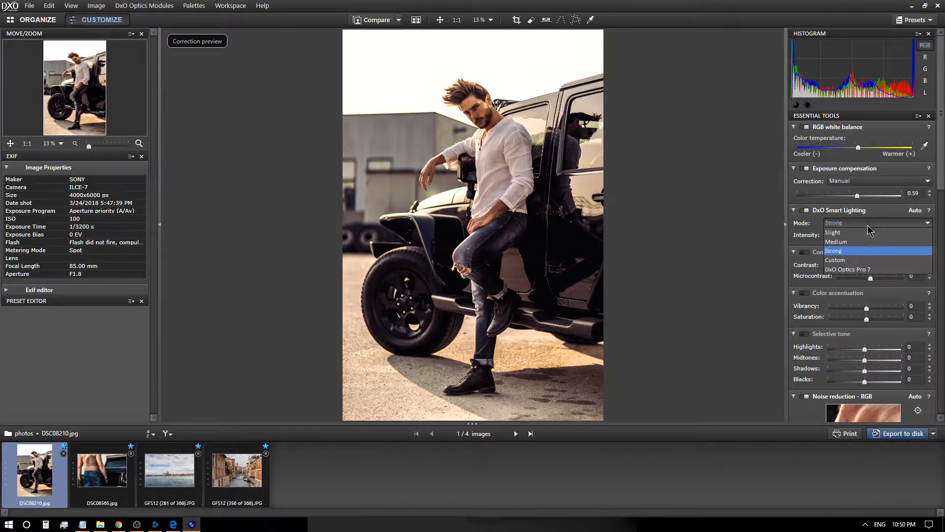
left_click(853, 258)
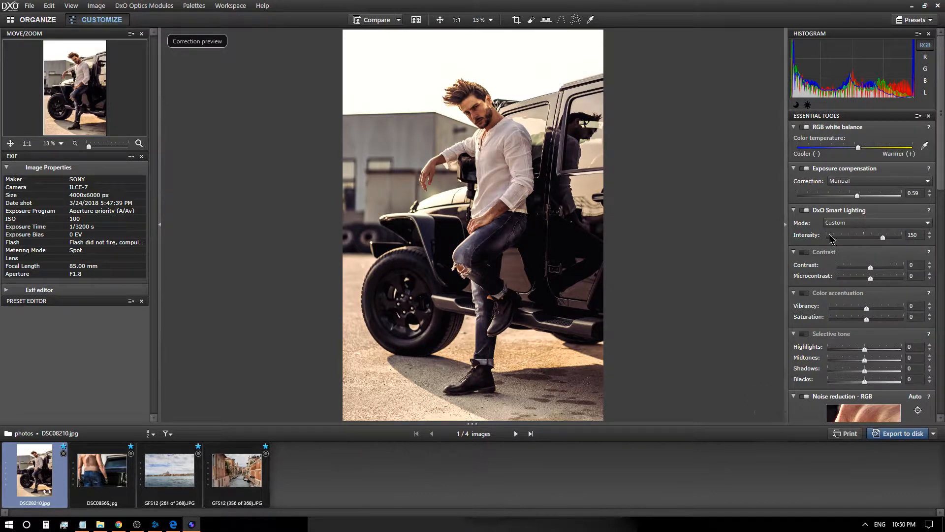
Set the DxO Smart Lighting mode to DxO Optics Pro 7 and its intensity to 76, after trying 120 and 49.
left_click(859, 224)
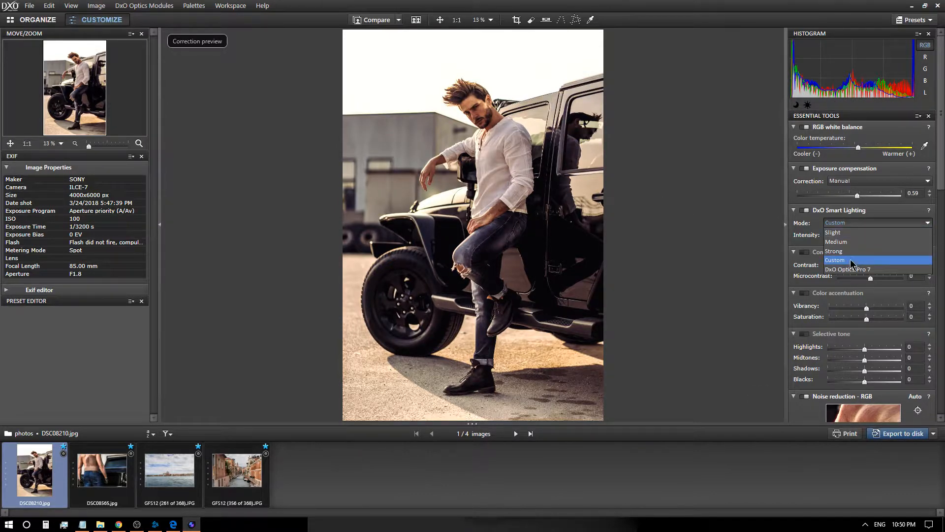
left_click(856, 270)
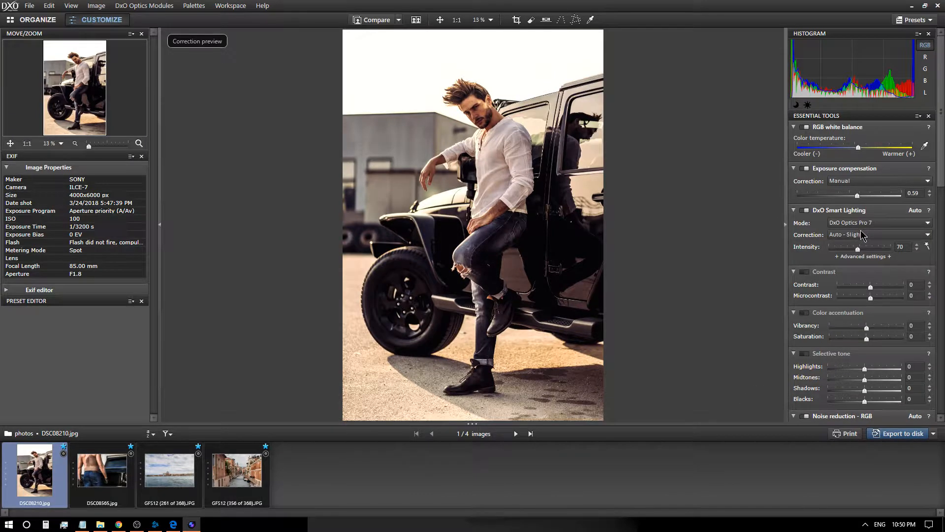
left_click(862, 225)
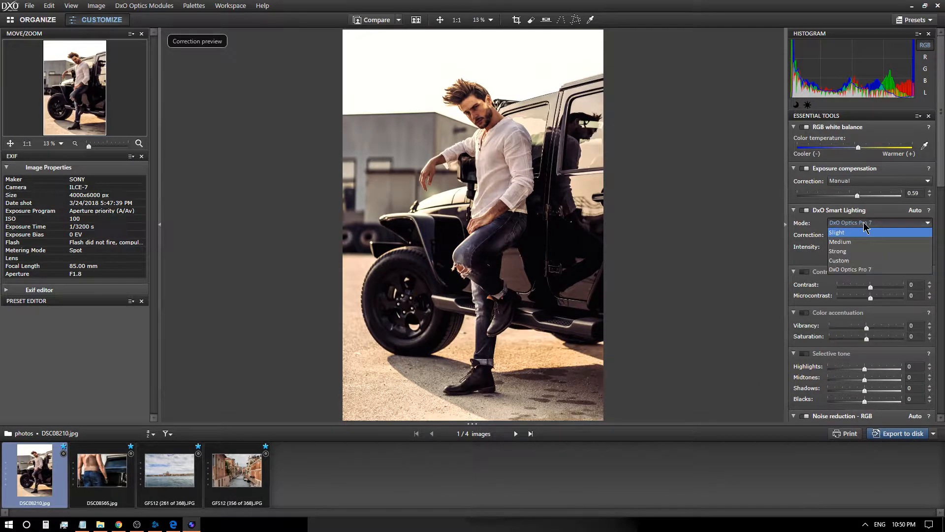
left_click(865, 225)
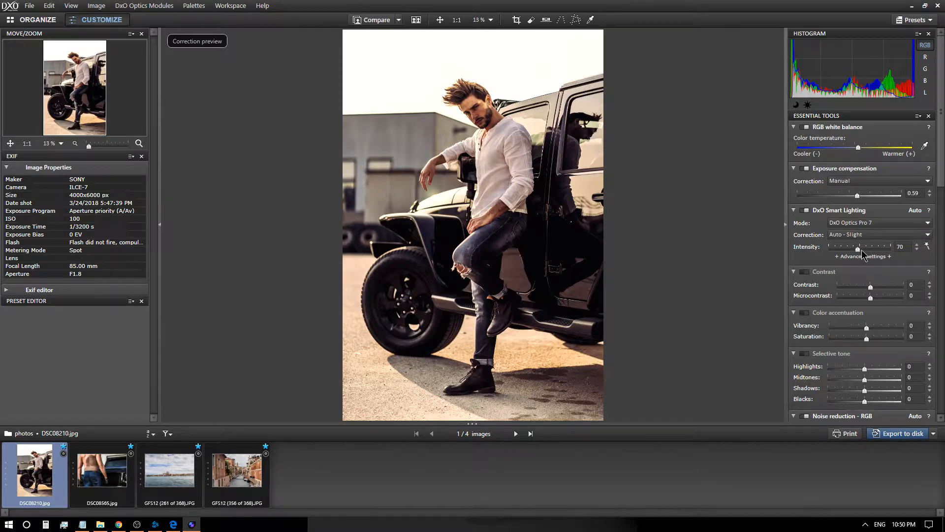
left_click_drag(863, 251, 879, 249)
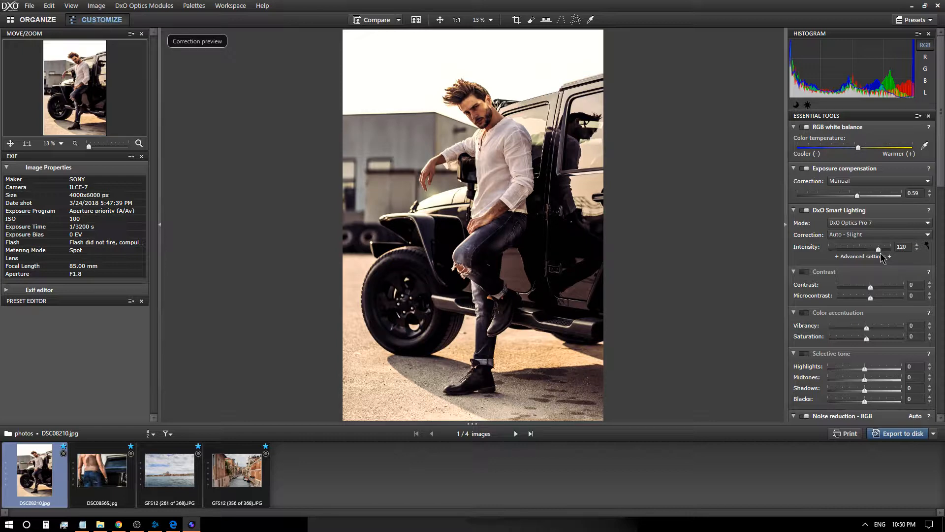
left_click_drag(879, 250, 850, 250)
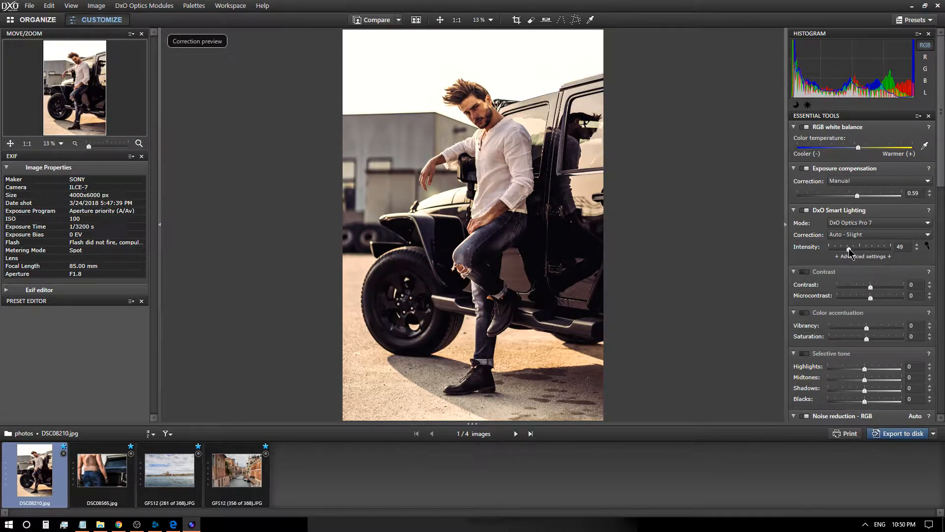
left_click_drag(851, 249, 865, 250)
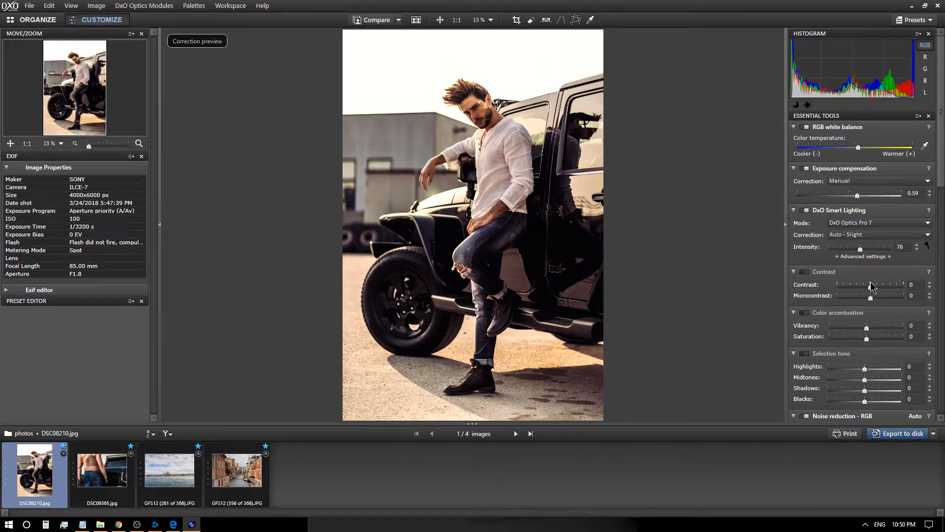
Set the contrast to 1 after trying 37, and the microcontrast to 70 after trying 80 and -66.
left_click_drag(873, 290, 886, 289)
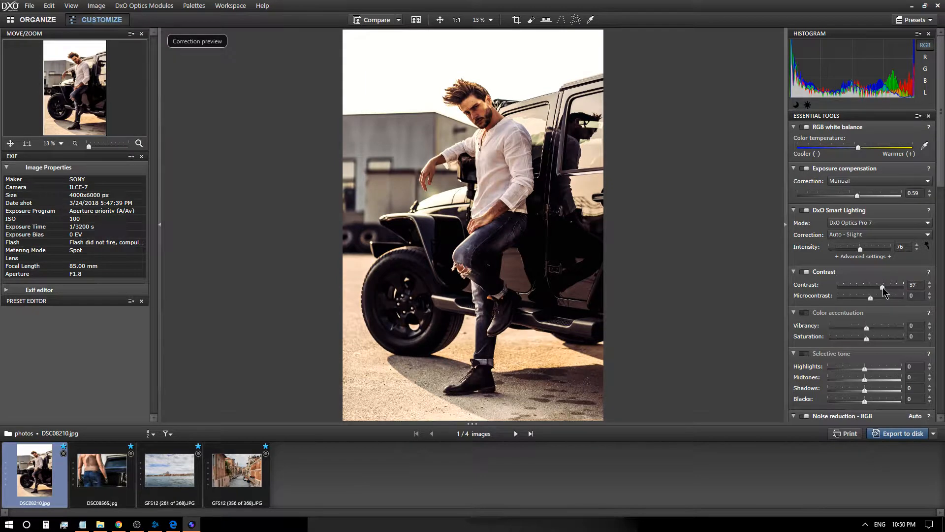
mouse_move(882, 287)
left_mouse_down()
mouse_move(901, 287)
mouse_move(836, 290)
mouse_move(872, 290)
left_mouse_up()
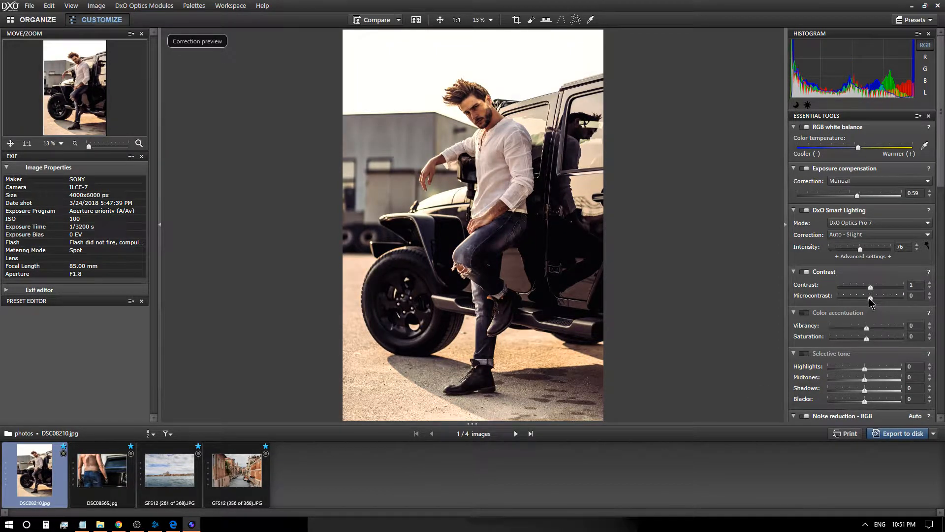
left_click_drag(870, 297, 895, 300)
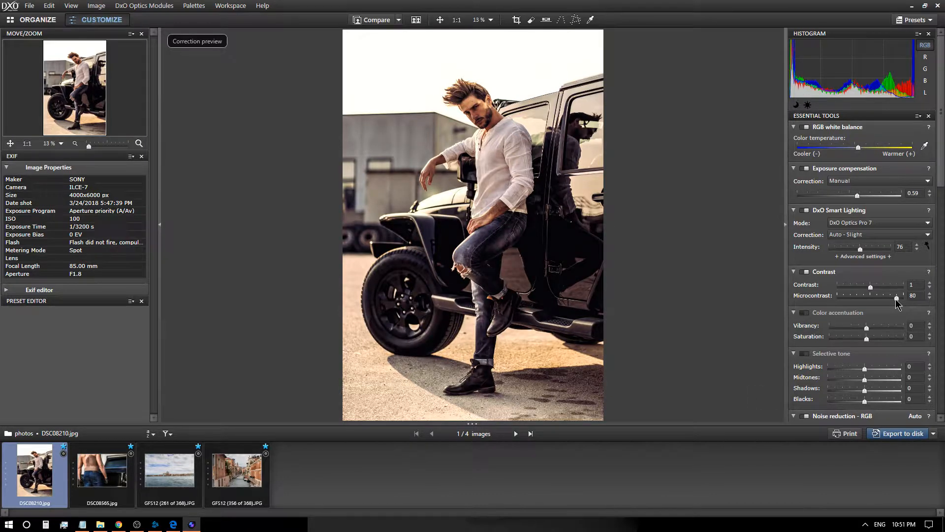
left_click_drag(896, 299, 898, 300)
left_click_drag(897, 297, 849, 298)
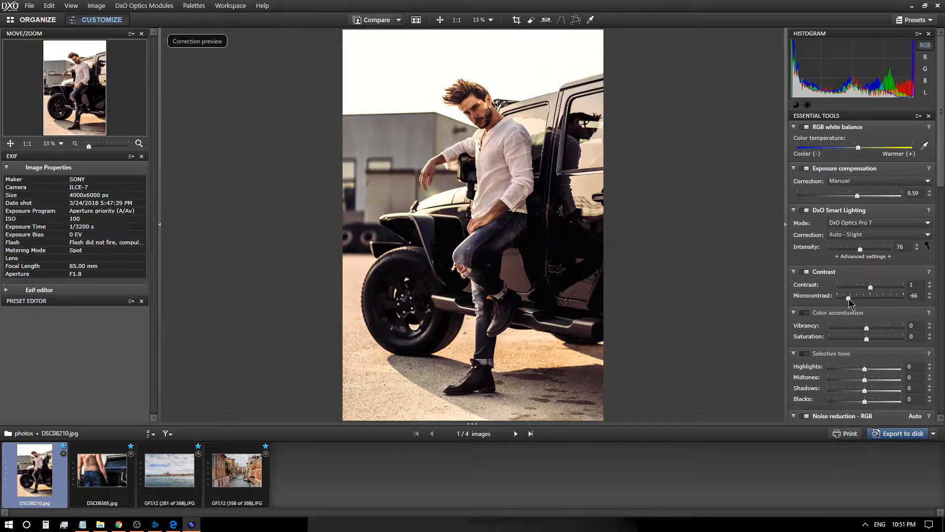
left_click_drag(849, 297, 895, 305)
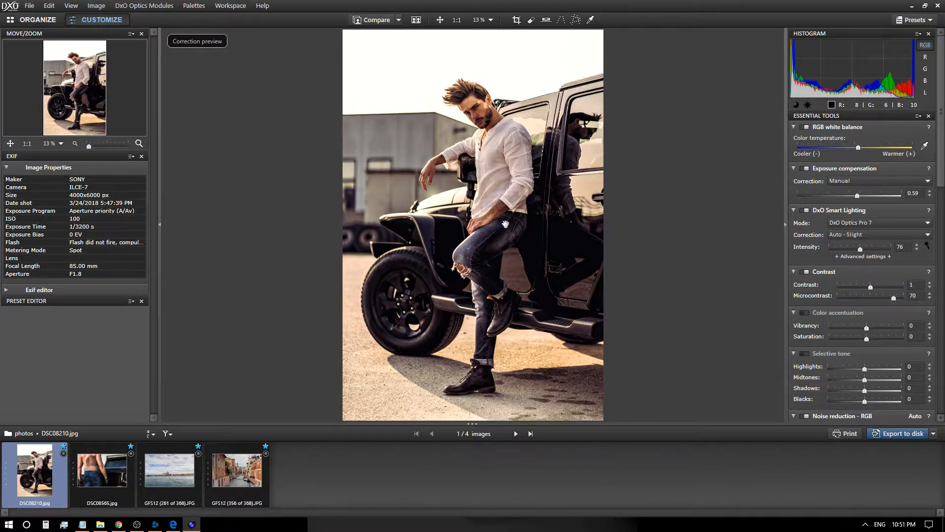
Compare microcontrast at 100 and -100 on the man's face at full size, and set it to -6.
left_click(457, 20)
left_click_drag(643, 110, 495, 85)
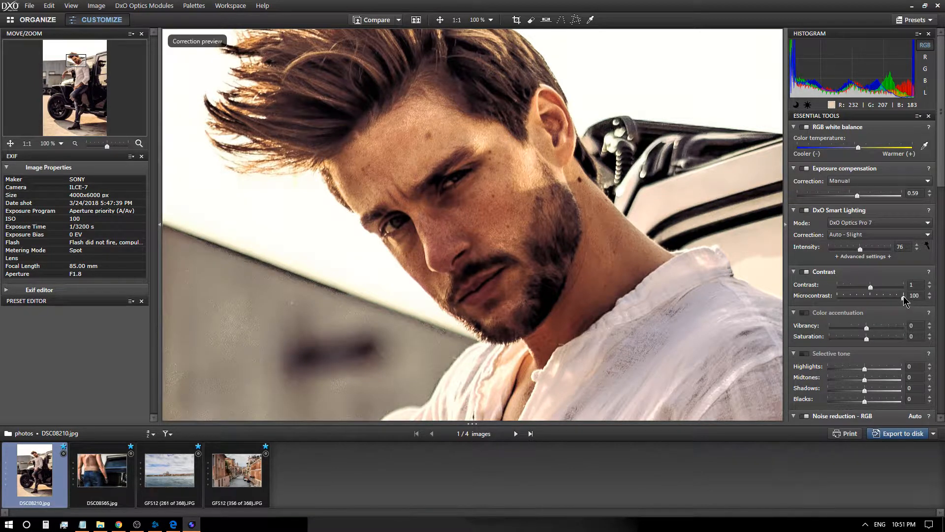
left_click_drag(905, 297, 842, 310)
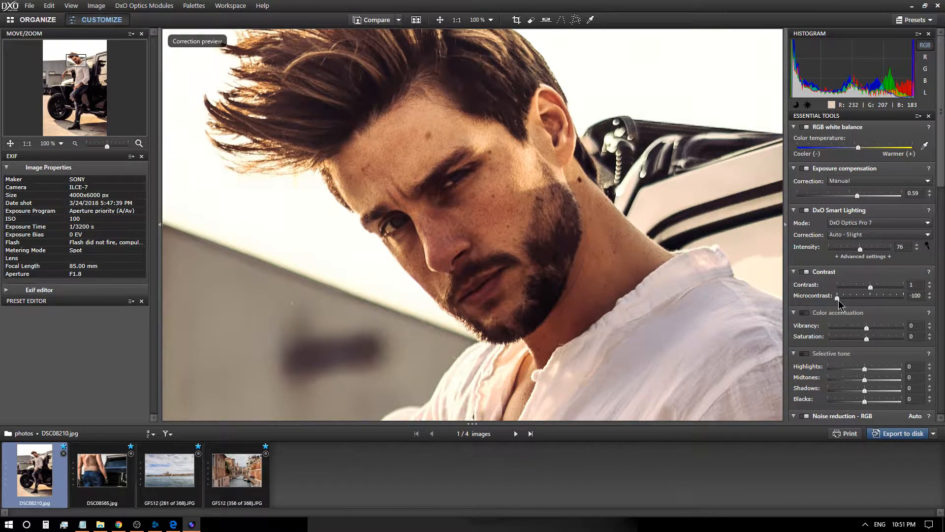
mouse_move(873, 298)
left_mouse_down()
mouse_move(838, 295)
mouse_move(870, 300)
left_mouse_up()
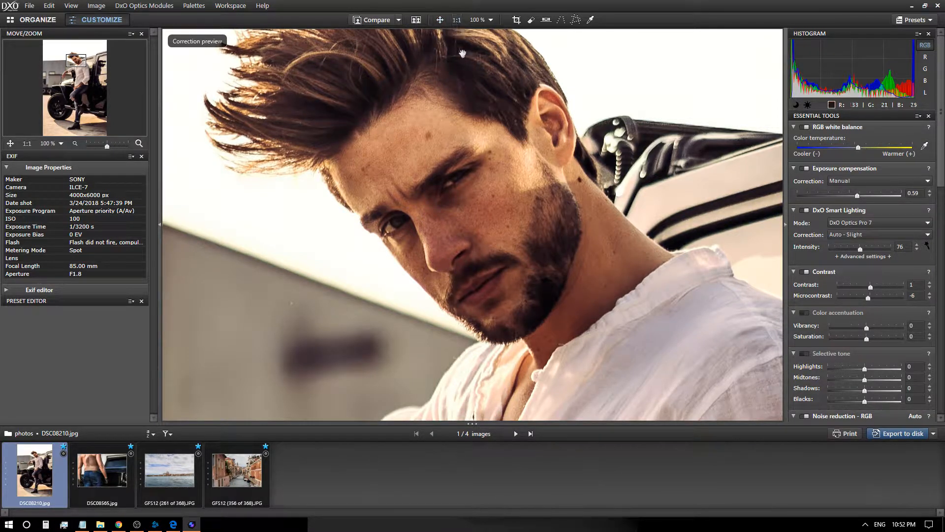
Compare microcontrast at -82 and 100 with the whole photo in view.
left_click(440, 21)
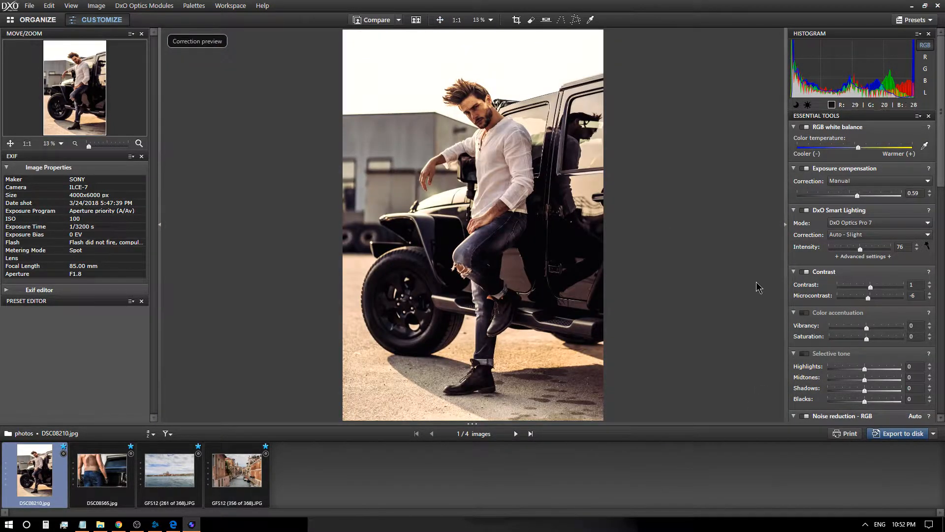
left_click_drag(868, 300, 843, 299)
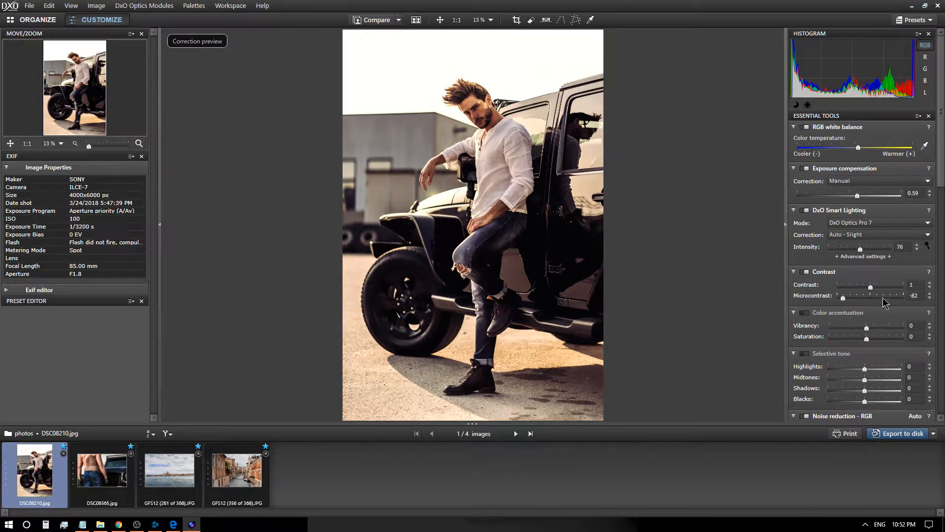
scroll(880, 297, "up", 5)
left_click_drag(845, 299, 919, 303)
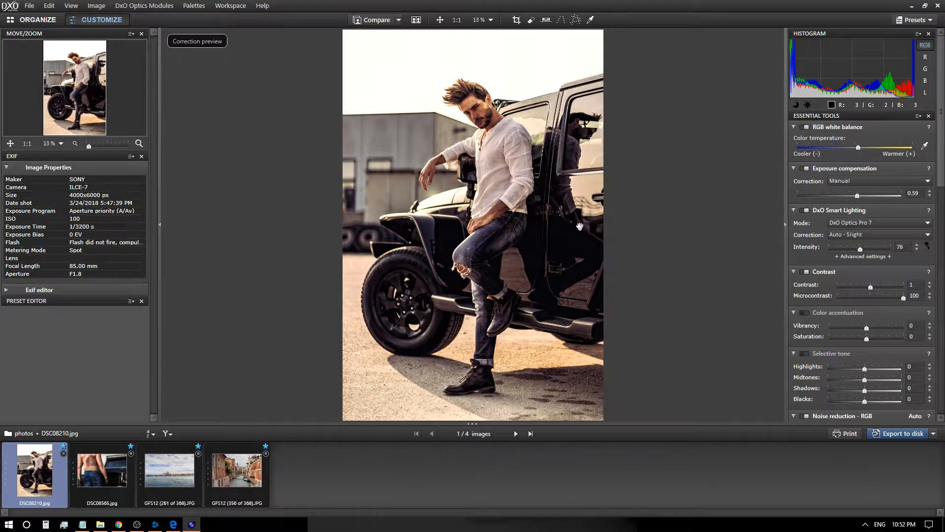
Examine the car door hinge and its reflections at full size, and set the microcontrast to -100.
left_click(457, 20)
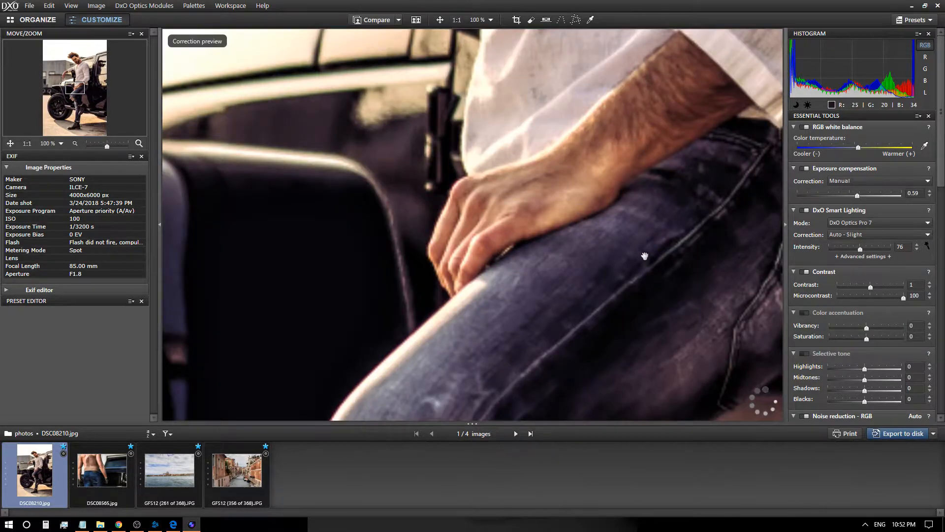
left_click_drag(643, 253, 489, 217)
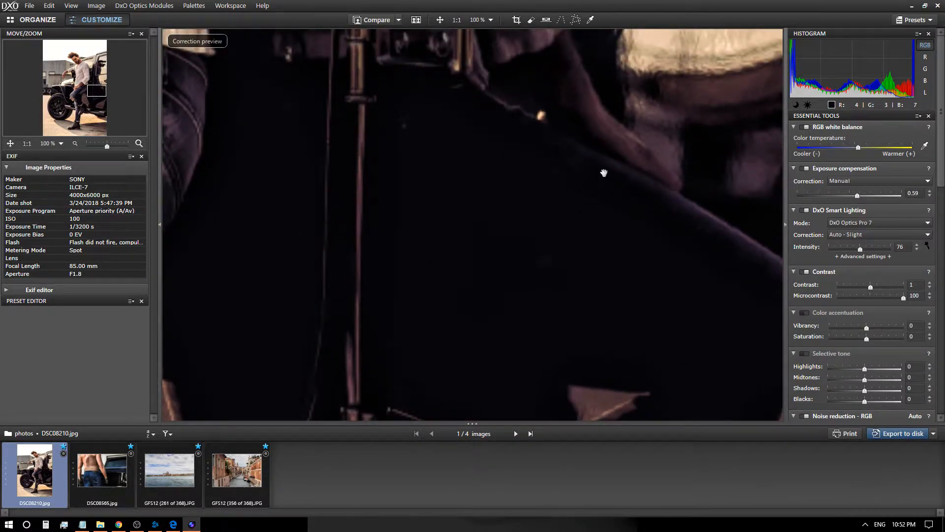
left_click_drag(606, 169, 599, 354)
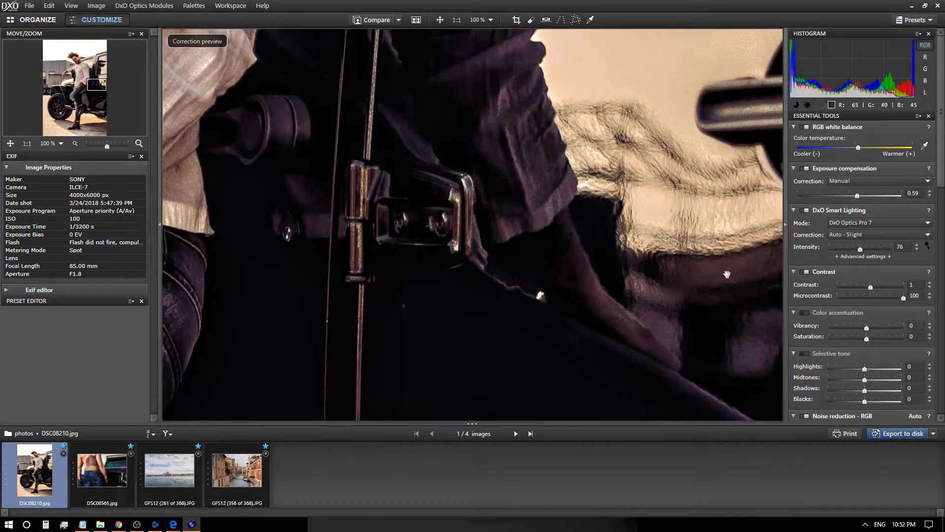
left_click_drag(904, 298, 814, 299)
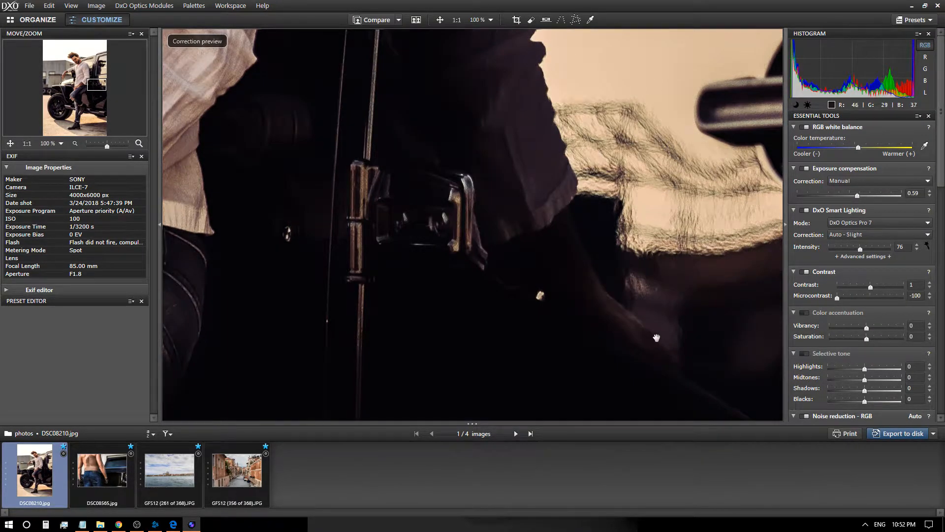
Compare microcontrast at -100 and 100 on the car door hinges at full size, and set it to 64.
scroll(625, 300, "down", 3)
scroll(625, 300, "up", 3)
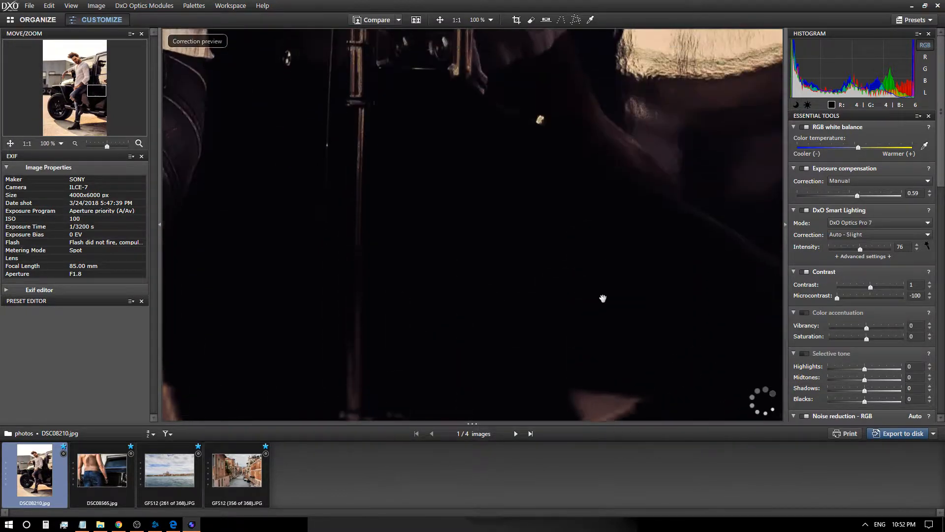
scroll(597, 342, "down", 3)
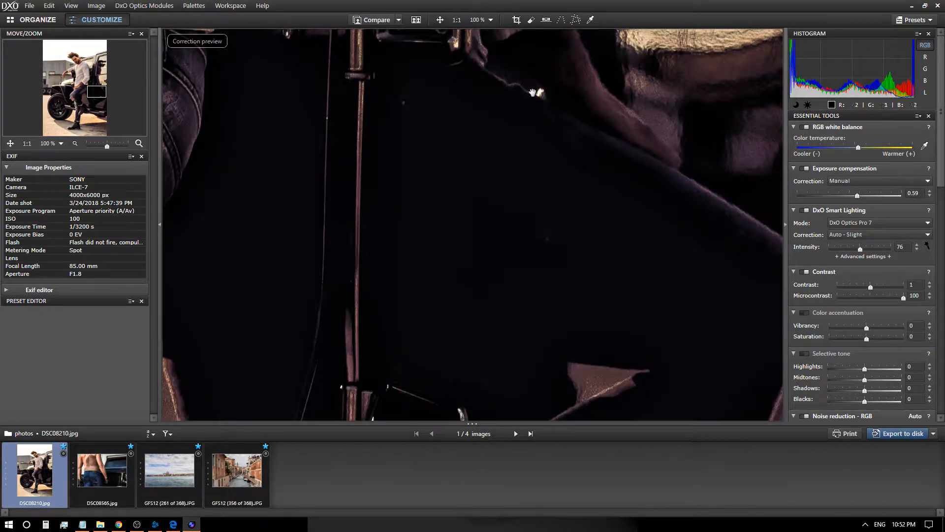
scroll(611, 298, "up", 2)
scroll(605, 300, "down", 4)
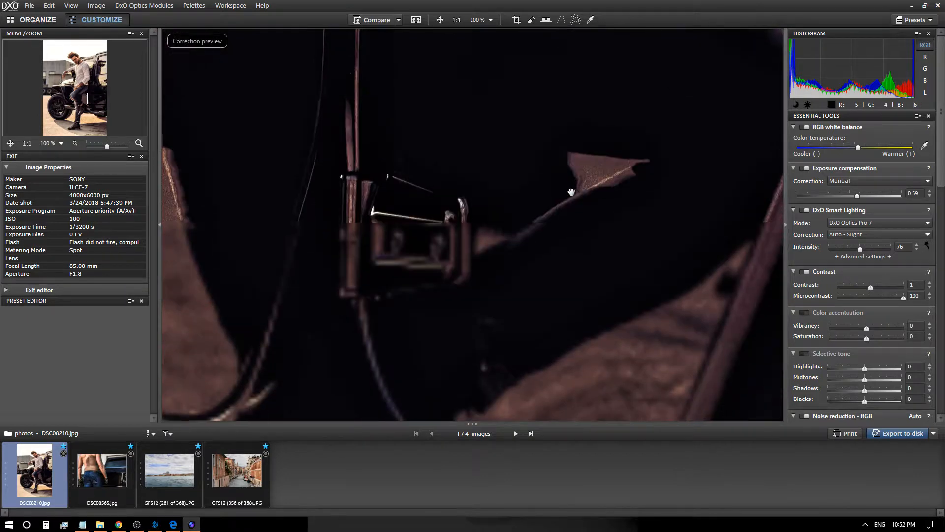
scroll(562, 217, "up", 1)
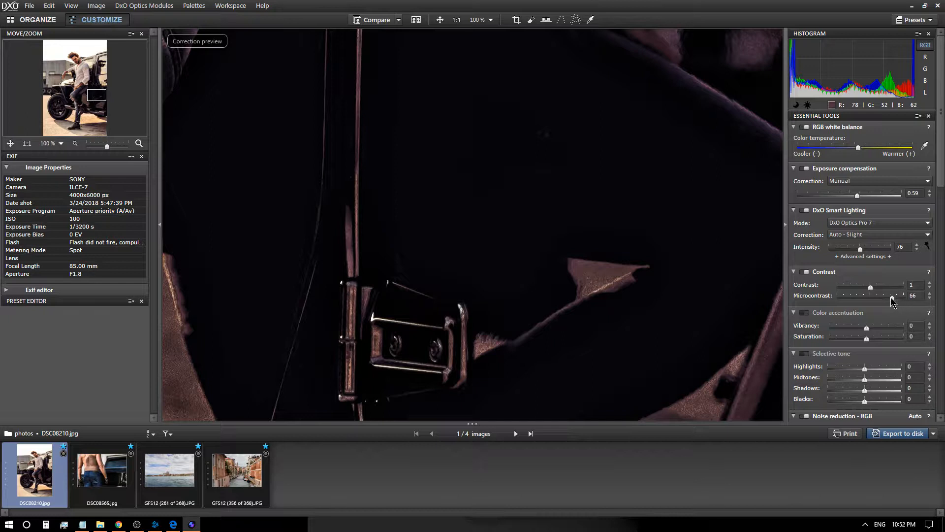
left_click_drag(891, 298, 890, 297)
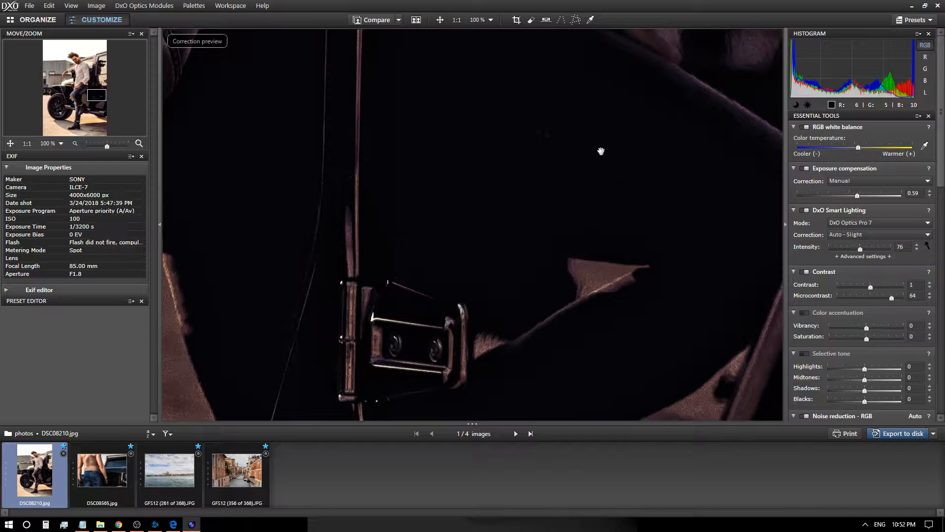
left_click_drag(554, 114, 515, 344)
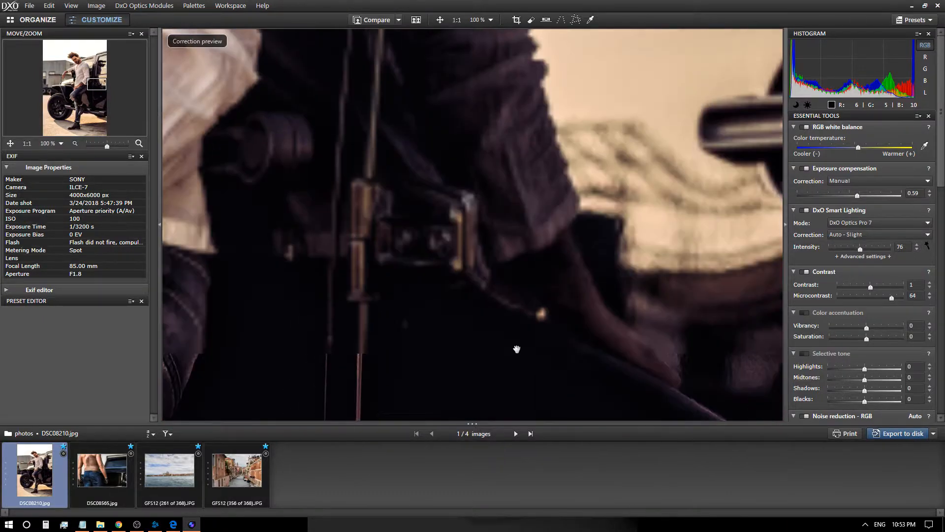
left_click(440, 20)
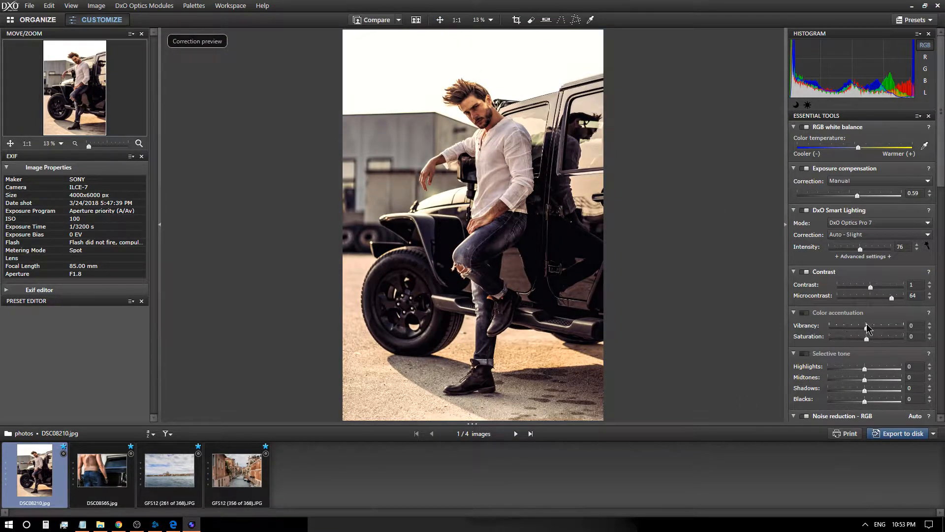
Set both the vibrancy and the saturation to 1 after trying the saturation at 100.
left_click_drag(867, 327, 911, 338)
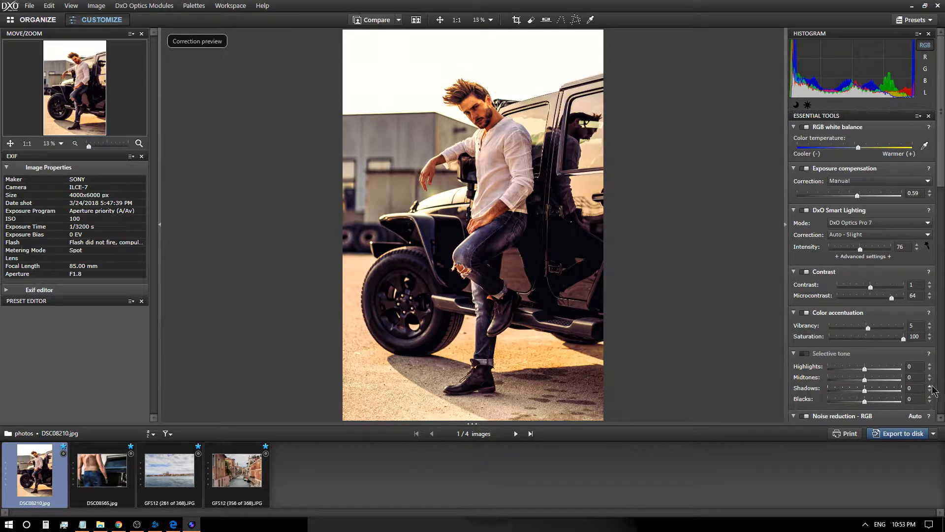
mouse_move(904, 340)
left_mouse_down()
mouse_move(828, 341)
mouse_move(911, 342)
left_mouse_up()
left_click_drag(869, 331, 872, 331)
left_click_drag(902, 338, 865, 328)
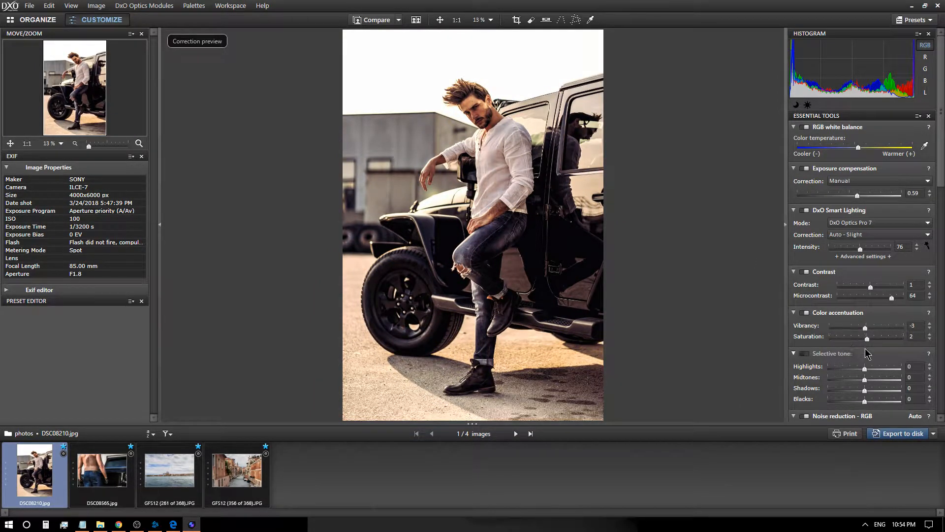
left_click_drag(870, 339, 870, 333)
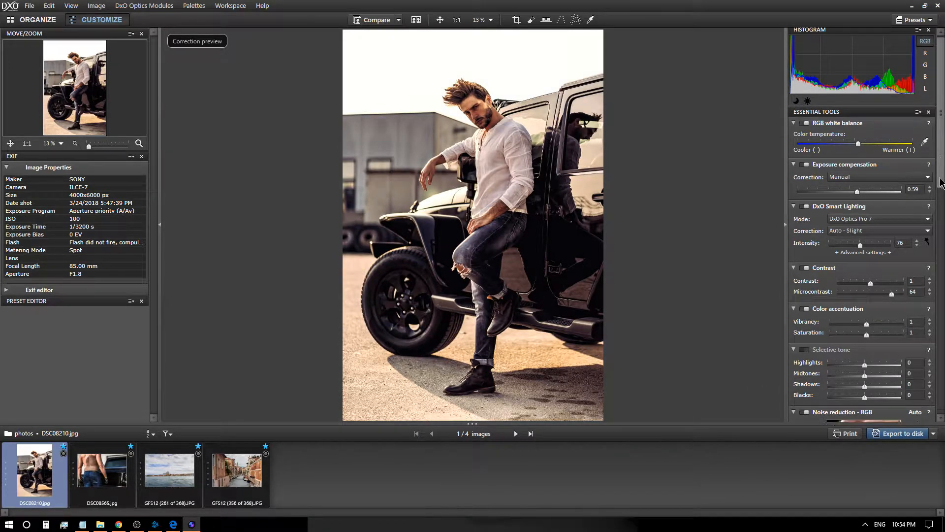
Set the selective tone to highlights -79, midtones 2, shadows -5 and blacks -31, after trying midtones 85 and blacks -93.
left_click_drag(940, 170, 939, 241)
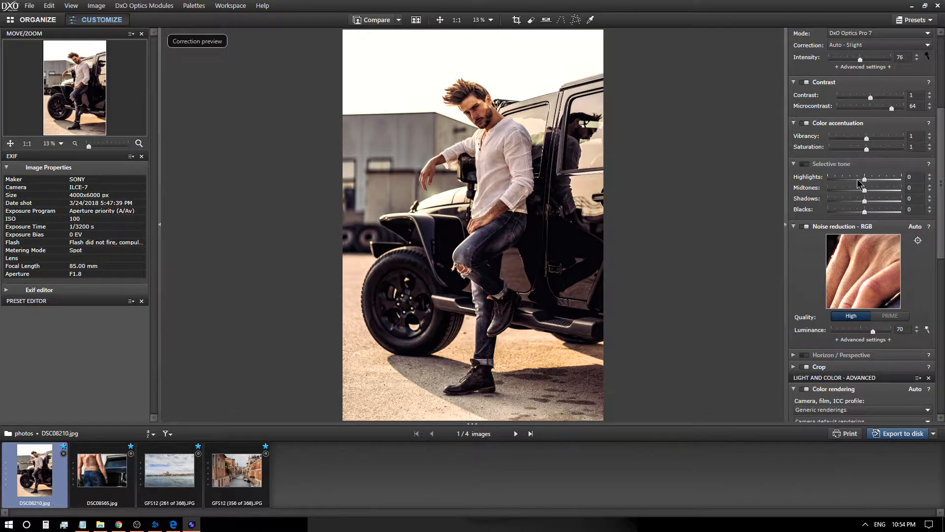
left_click_drag(858, 183, 829, 184)
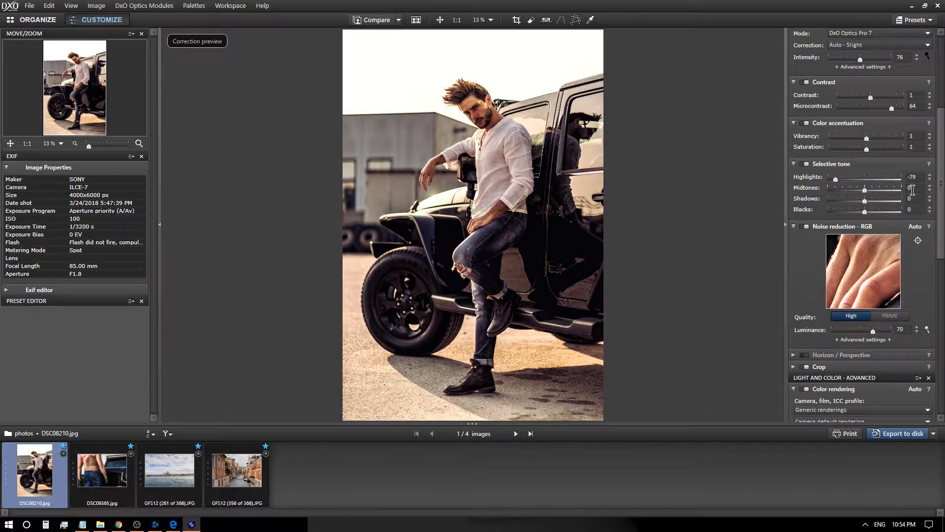
left_click_drag(865, 189, 898, 191)
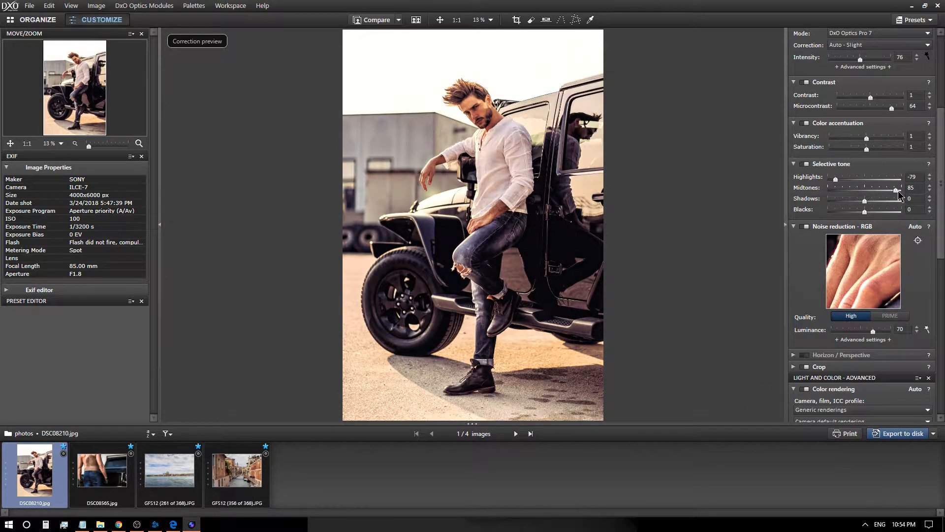
left_click_drag(896, 191, 833, 216)
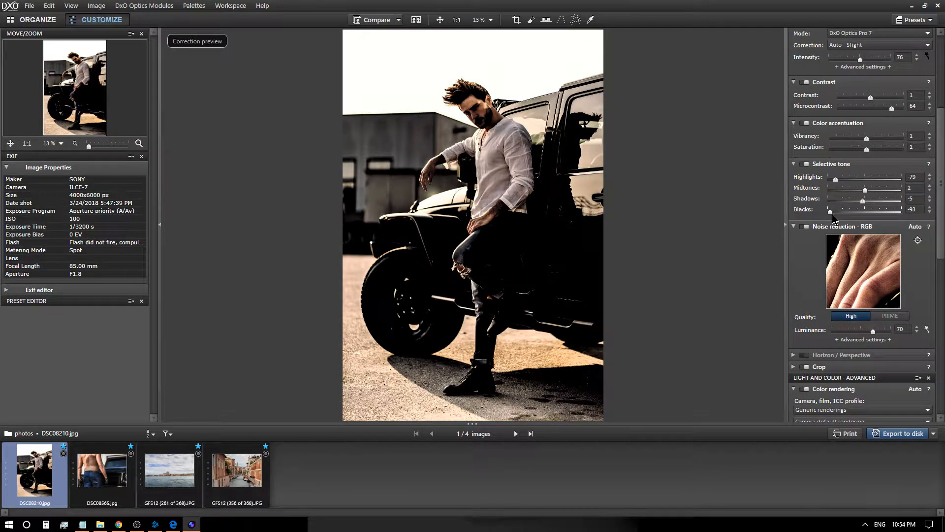
left_click_drag(832, 214, 867, 212)
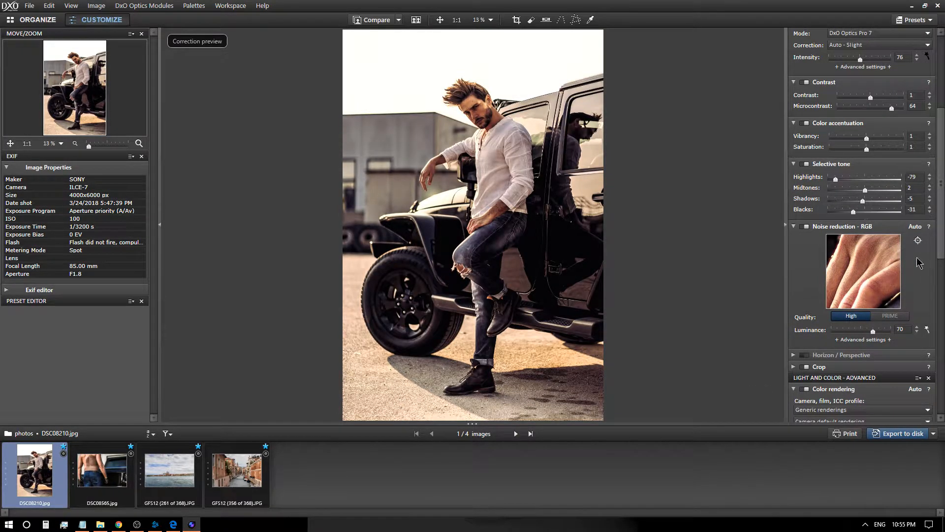
Compare low and full luminance noise reduction on the man's hand at full size, and set the luminance to 79.
scroll(867, 237, "down", 3)
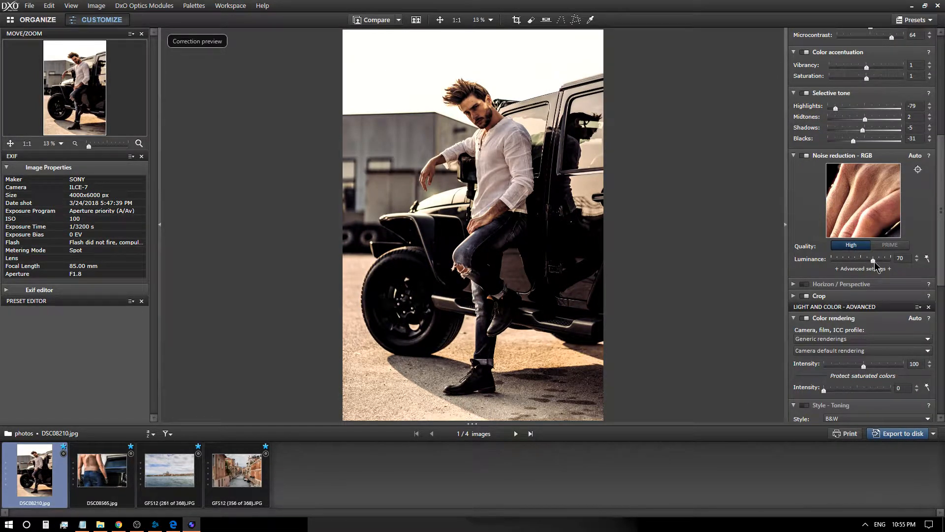
mouse_move(875, 264)
left_mouse_down()
mouse_move(867, 264)
mouse_move(875, 259)
left_mouse_up()
left_click(458, 21)
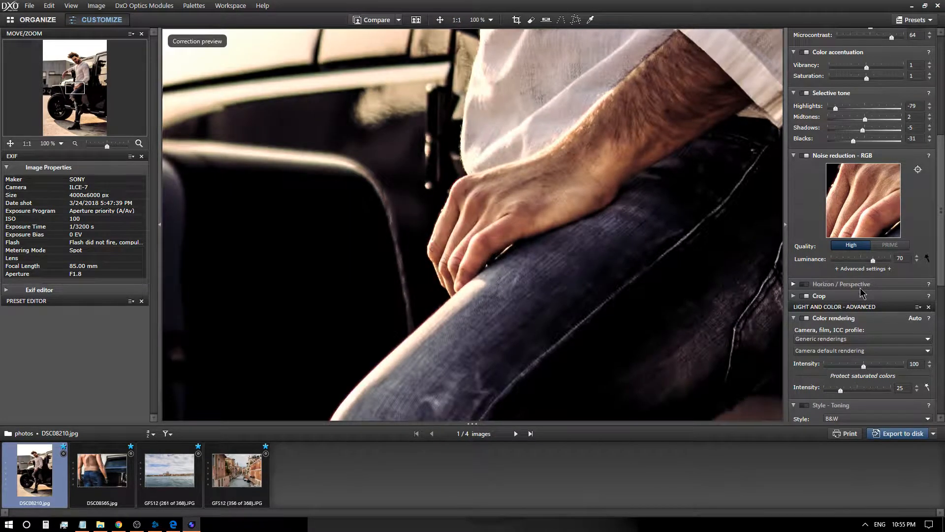
left_click_drag(863, 260, 832, 261)
left_click_drag(832, 260, 892, 269)
left_click(440, 19)
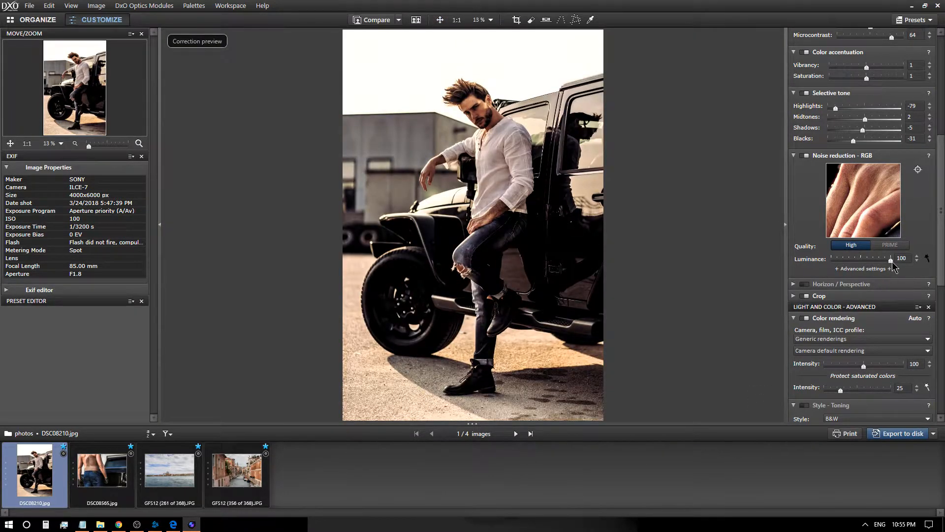
left_click_drag(891, 260, 878, 260)
Adjust the horizon angle slightly in the Horizon / Perspective correction.
scroll(794, 311, "down", 3)
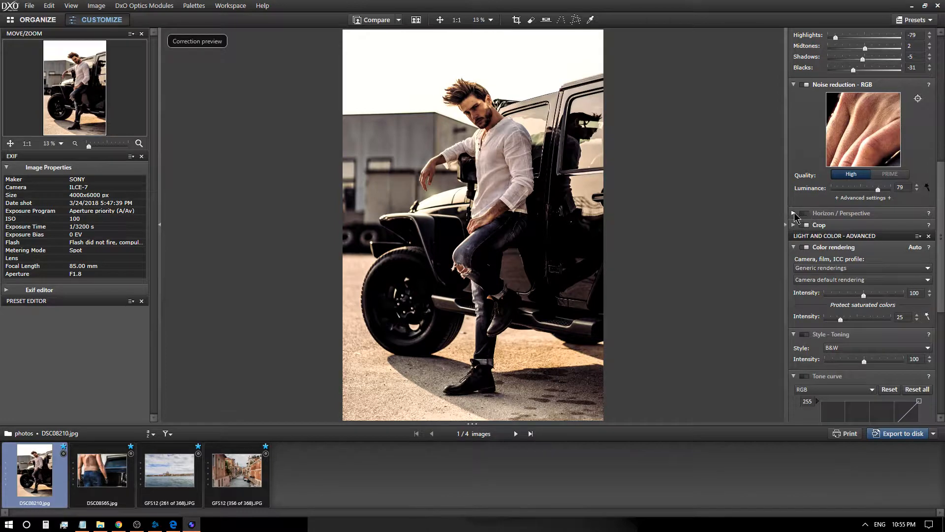
left_click(794, 214)
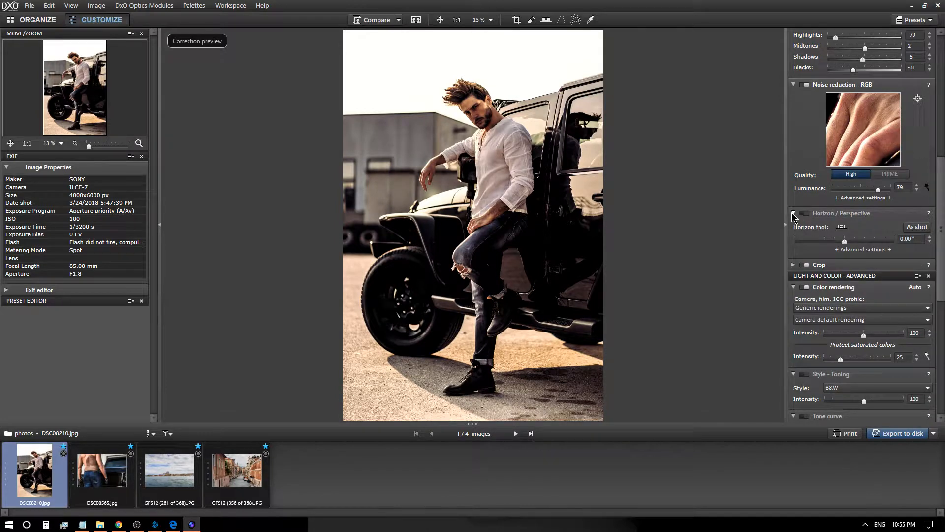
mouse_move(846, 242)
left_mouse_down()
mouse_move(865, 242)
mouse_move(829, 242)
mouse_move(847, 241)
left_mouse_up()
left_click(794, 214)
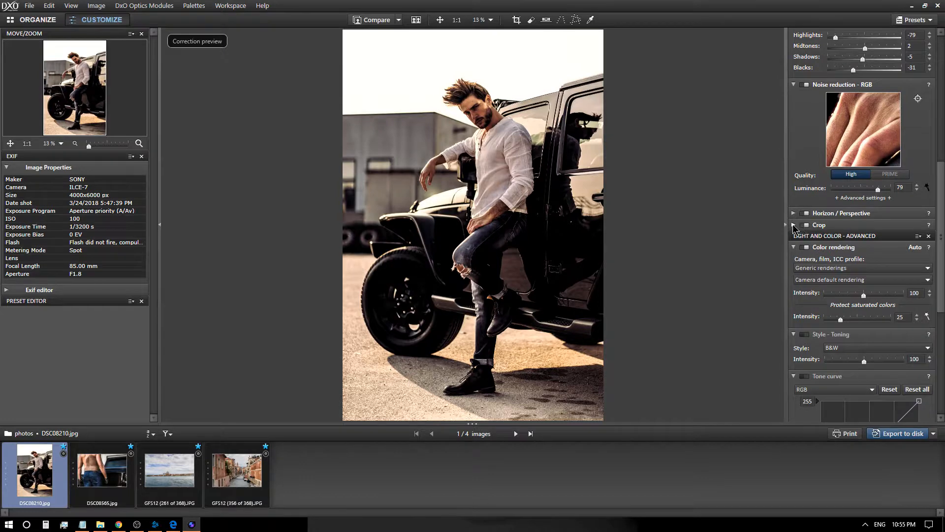
Crop the photo around the man and the jeep's front wheel, preserving the aspect ratio and trimming some sky and ground.
left_click(794, 226)
left_click(839, 264)
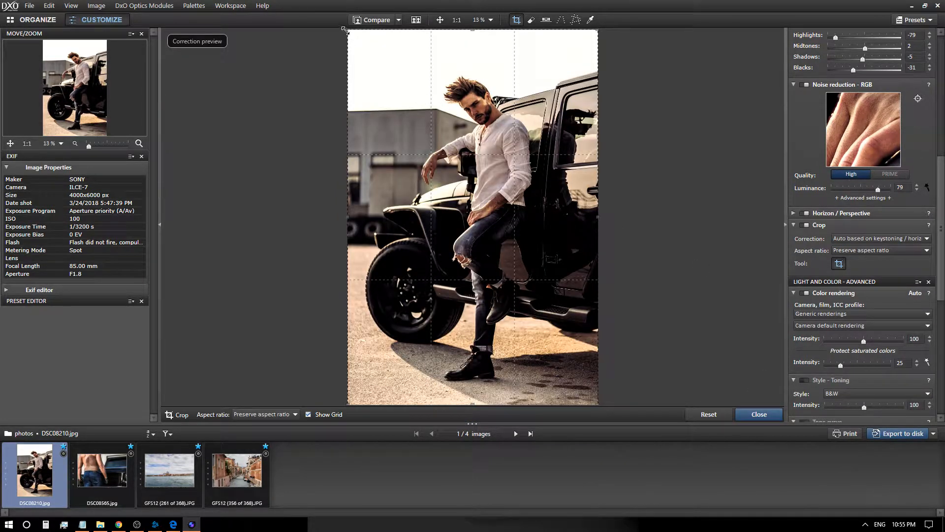
left_click_drag(349, 31, 424, 144)
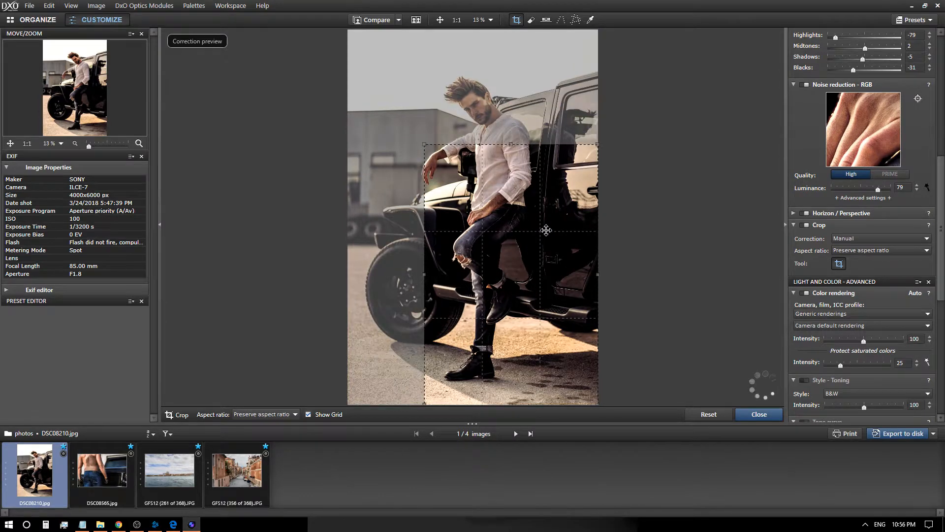
left_click_drag(545, 228, 504, 129)
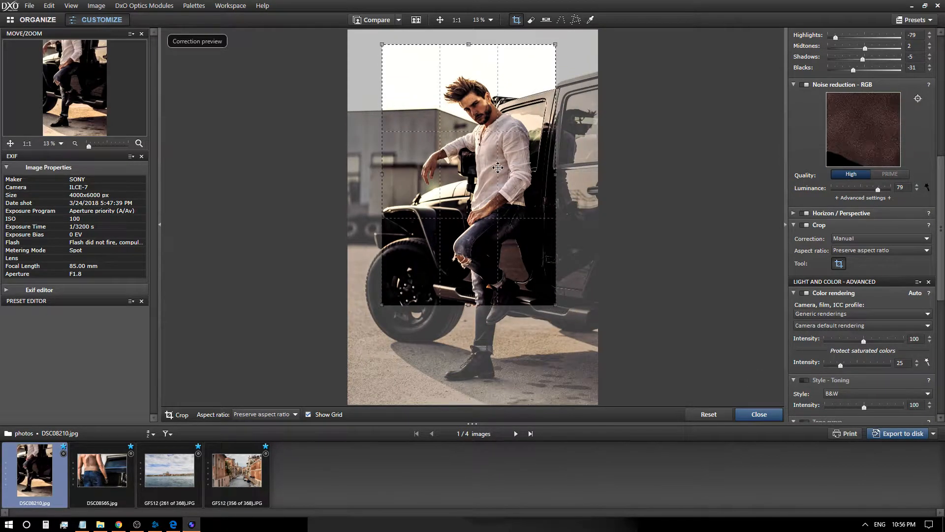
left_click_drag(500, 167, 521, 194)
left_click_drag(522, 231, 498, 225)
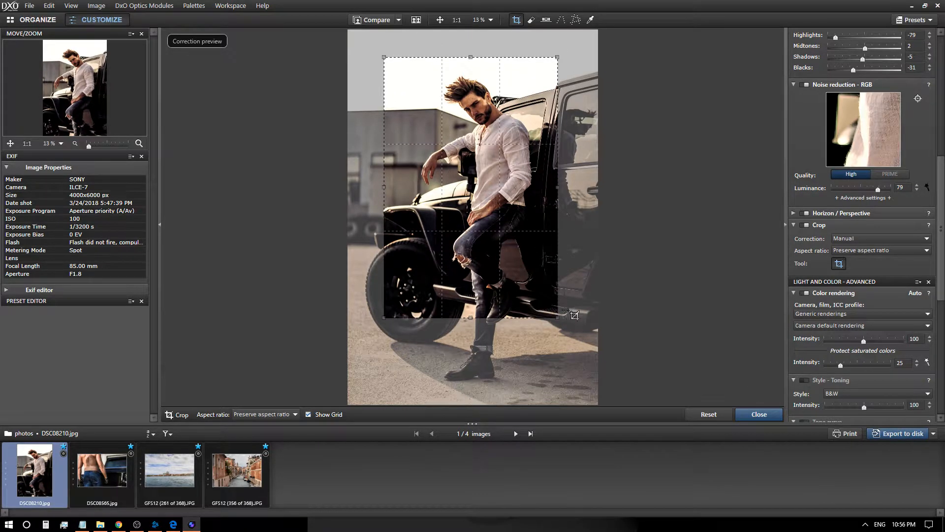
left_click_drag(556, 310, 593, 371)
mouse_move(540, 281)
left_mouse_down()
mouse_move(511, 277)
mouse_move(524, 278)
left_mouse_up()
left_click(759, 414)
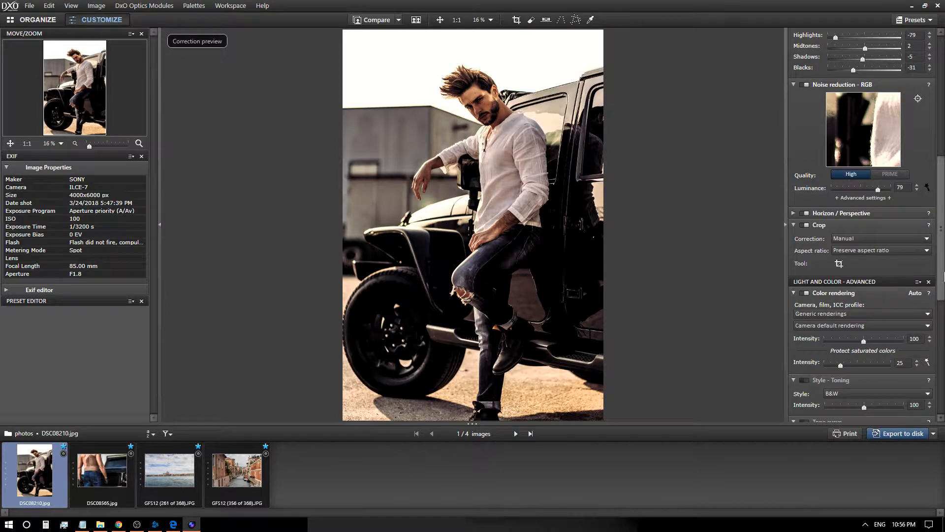
scroll(886, 294, "down", 3)
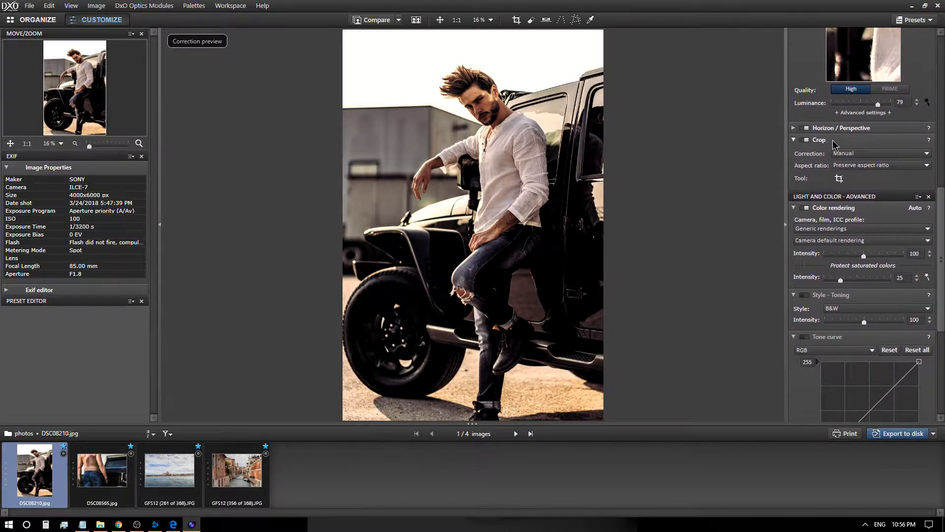
left_click(795, 140)
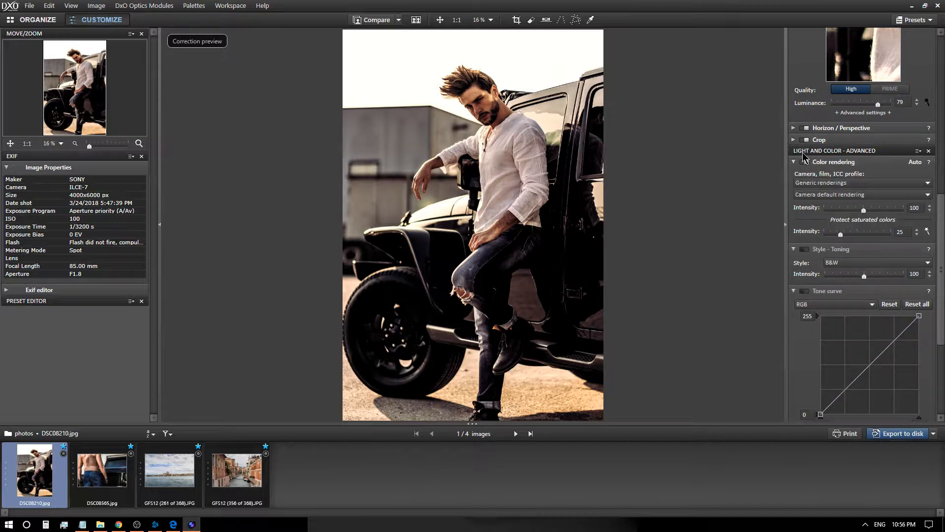
Keep Generic renderings for the color rendering, and set the toning style to Sepia toning after trying Landscape and Portrait.
left_click(844, 184)
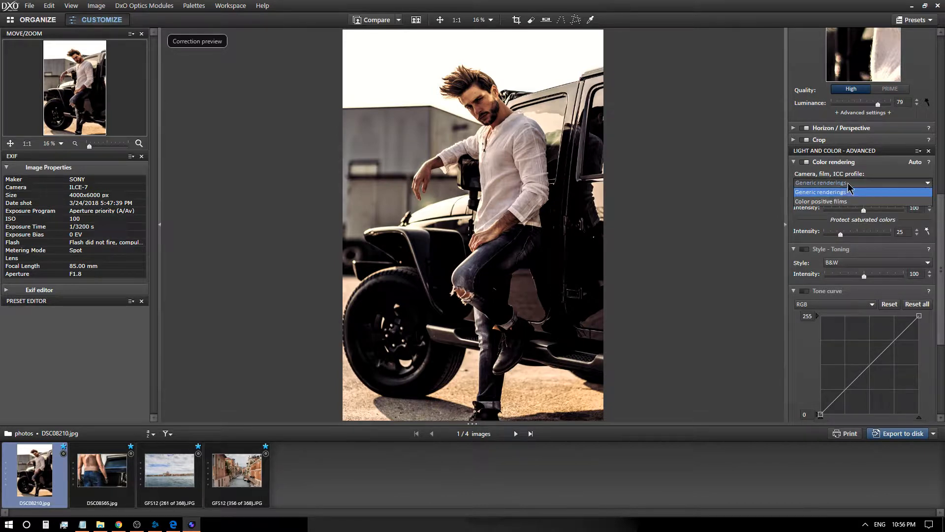
left_click(850, 192)
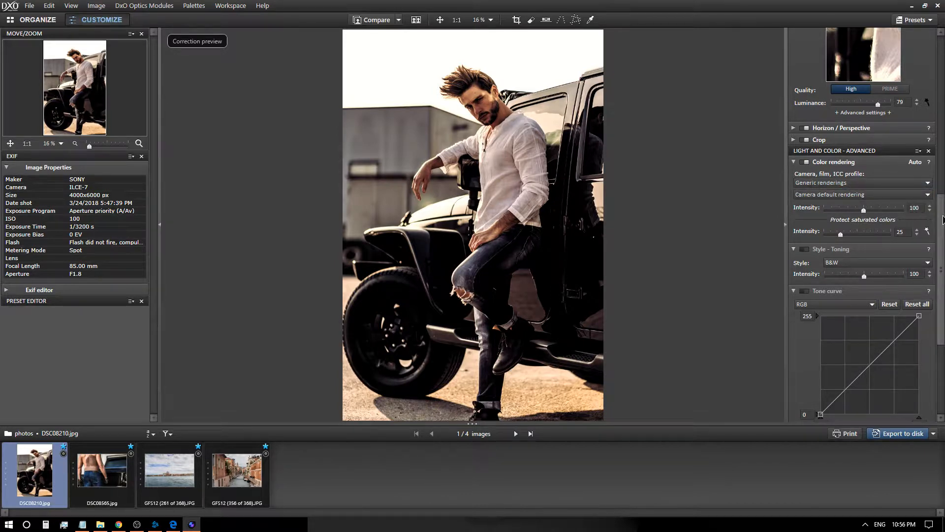
left_click_drag(943, 219, 943, 232)
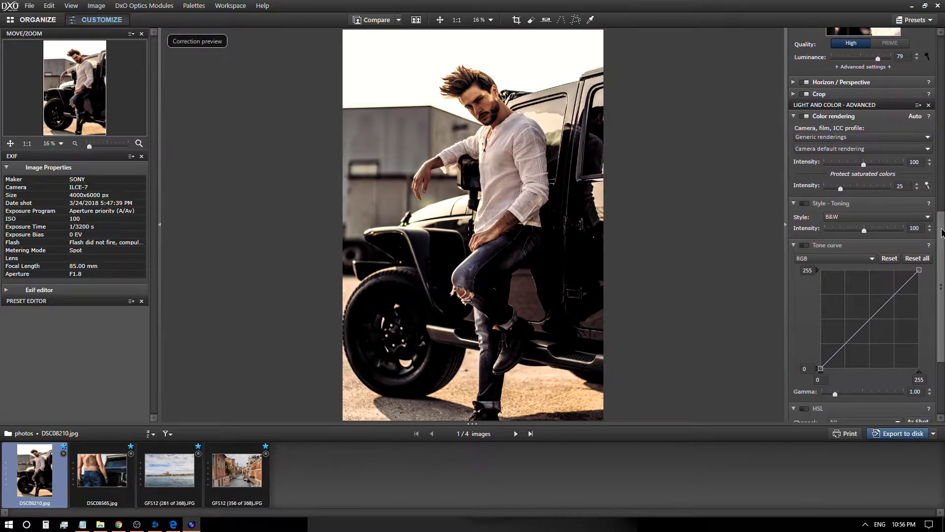
left_click(857, 218)
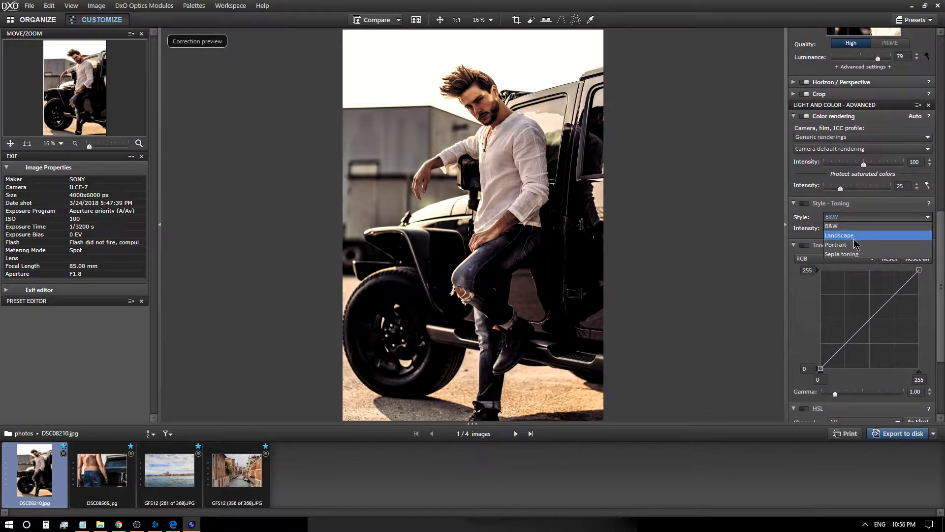
left_click(858, 236)
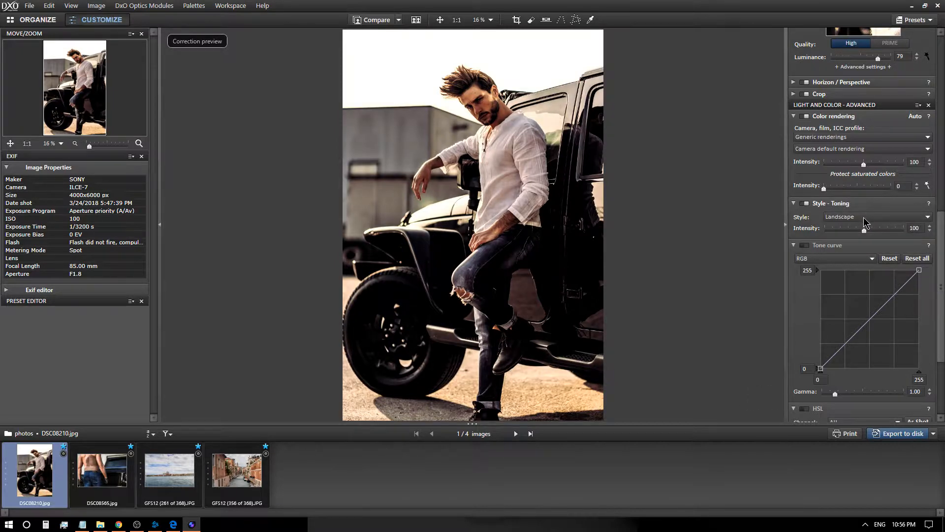
left_click(866, 219)
left_click(848, 245)
left_click(862, 217)
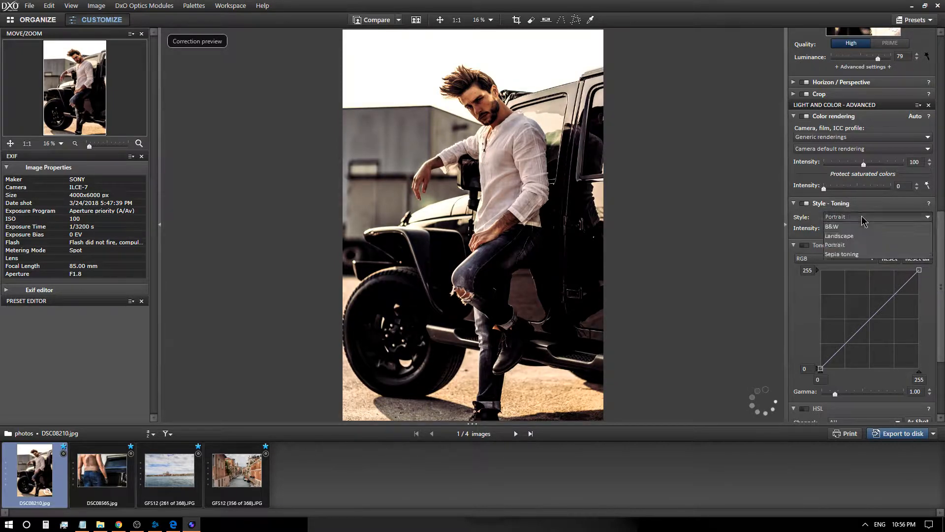
left_click(854, 254)
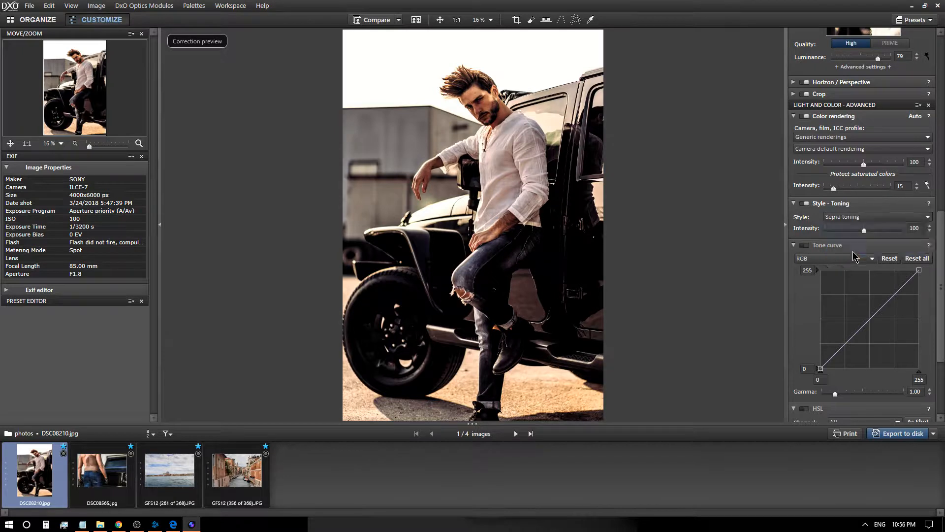
Check the available toning styles and switch off the Style - Toning correction.
left_click(857, 220)
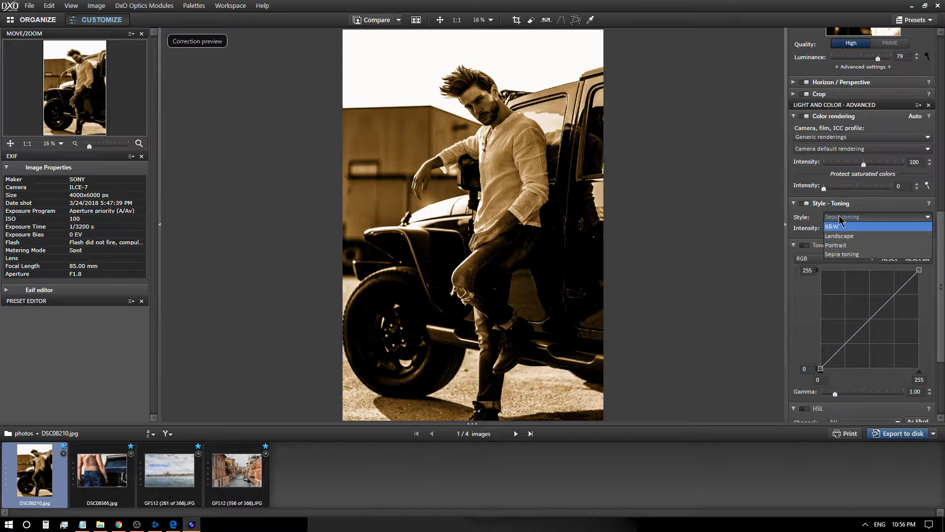
left_click(845, 219)
left_click(807, 204)
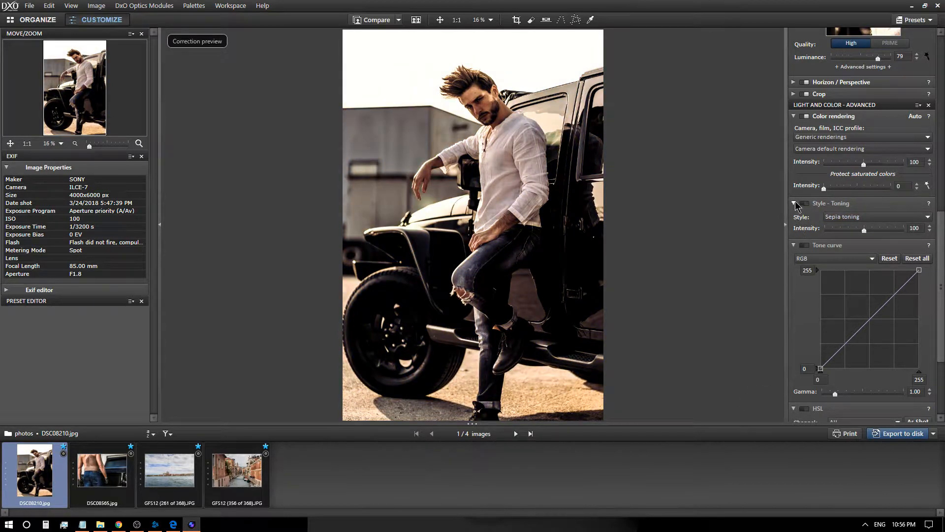
Read the help text for Style - Toning and look through its list of styles.
left_click(928, 206)
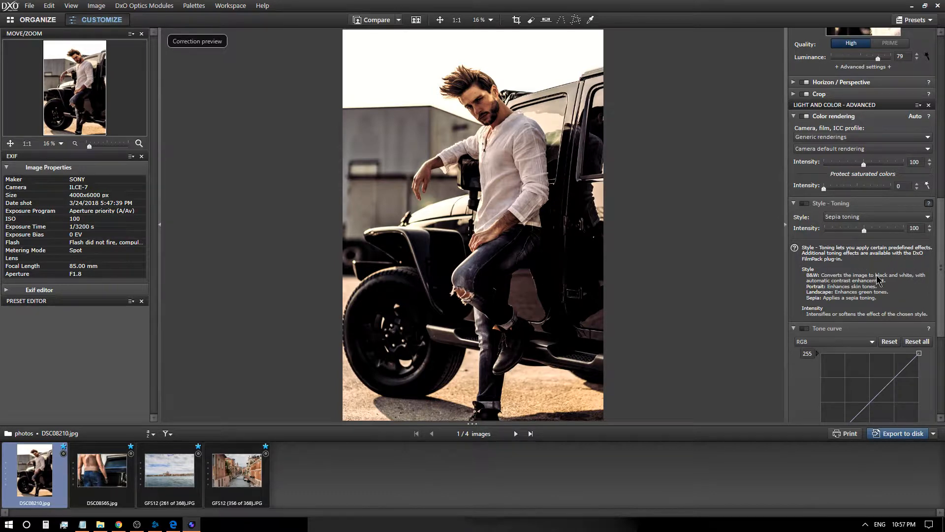
scroll(878, 279, "down", 2)
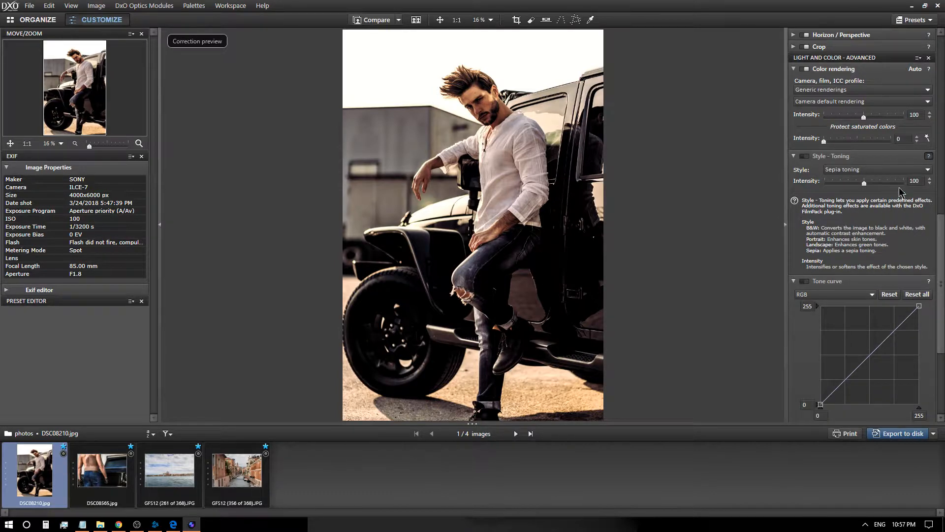
left_click(929, 157)
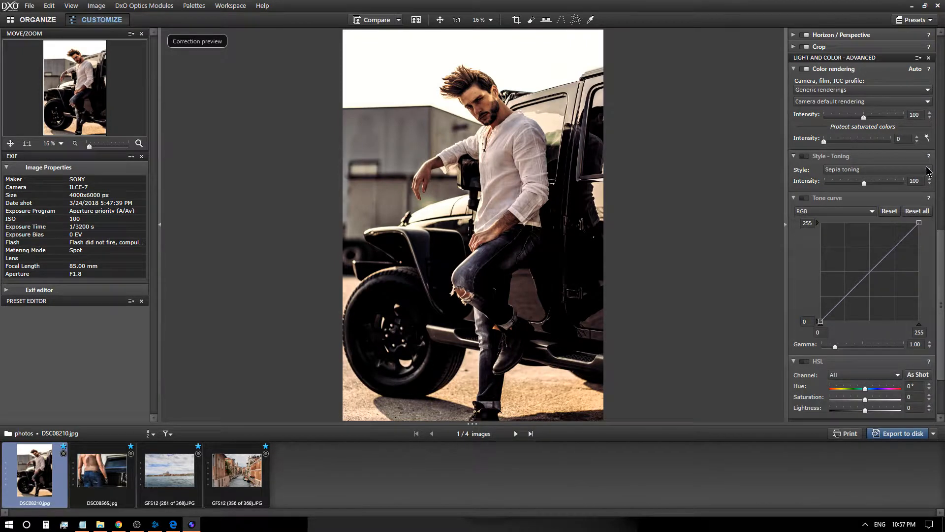
left_click(927, 169)
left_click(928, 170)
left_click(870, 171)
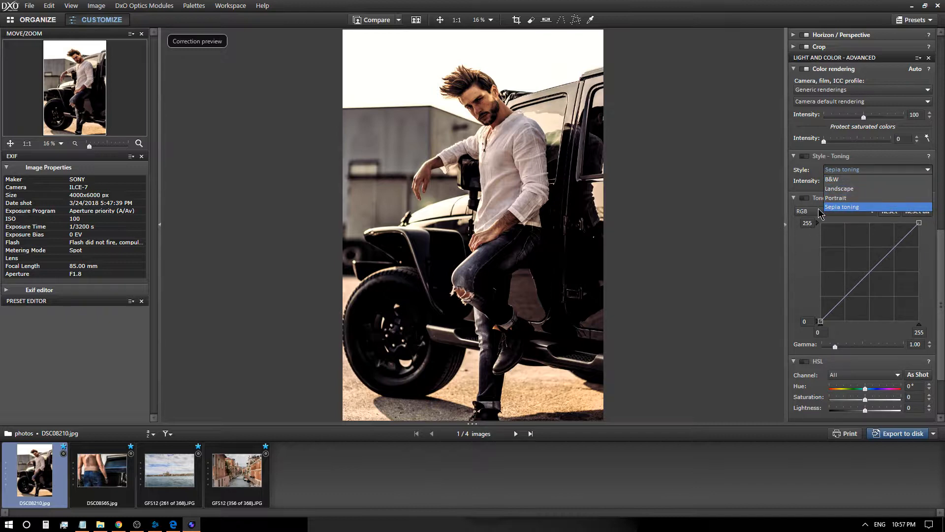
left_click(792, 187)
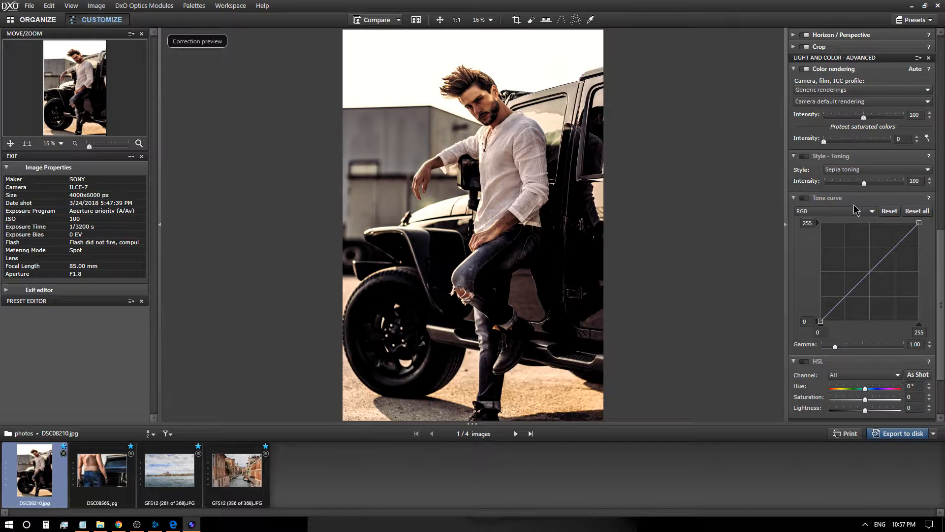
Add shadow and highlight points to the RGB tone curve, raise the black output to 33 and lower the white output to 238.
scroll(832, 206, "down", 3)
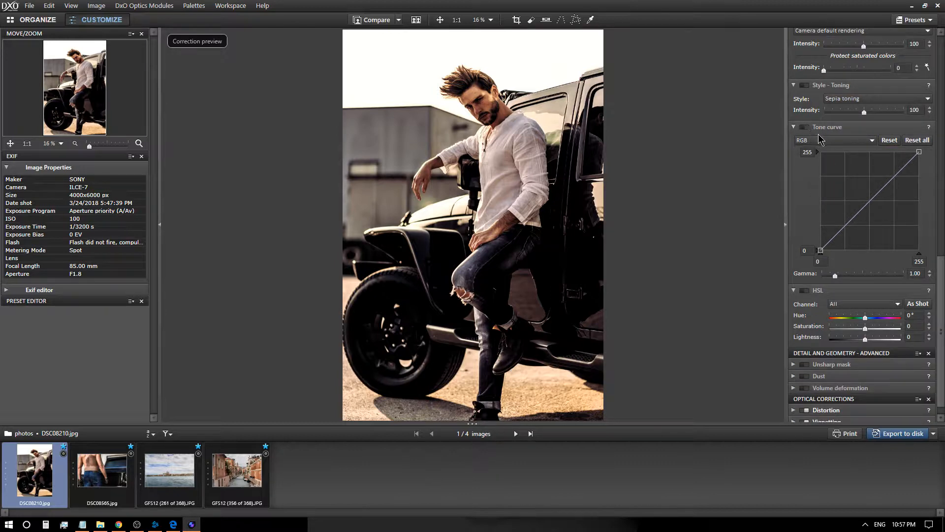
left_click(845, 224)
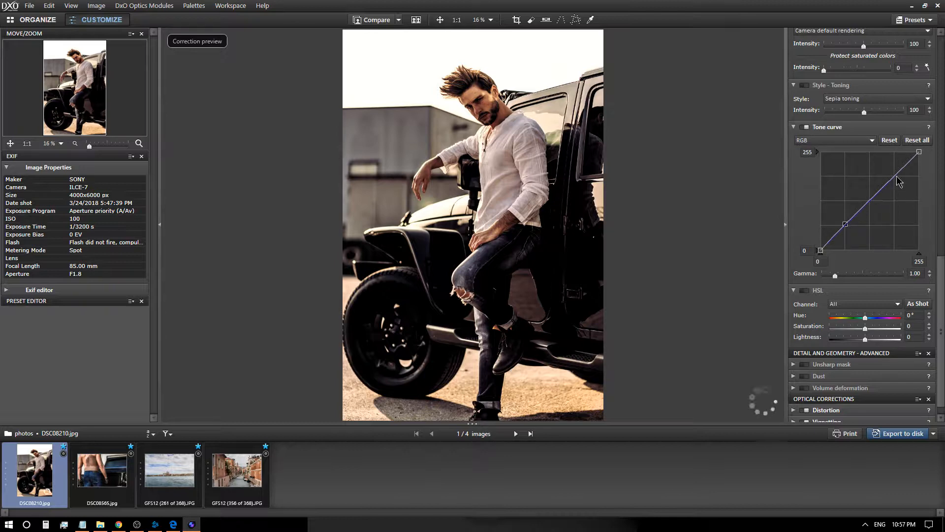
left_click(895, 176)
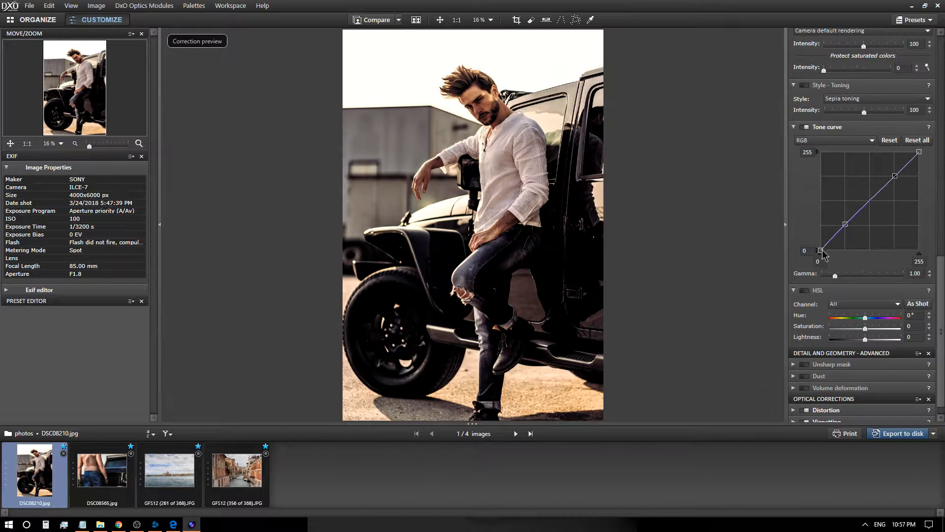
left_click_drag(821, 250, 823, 237)
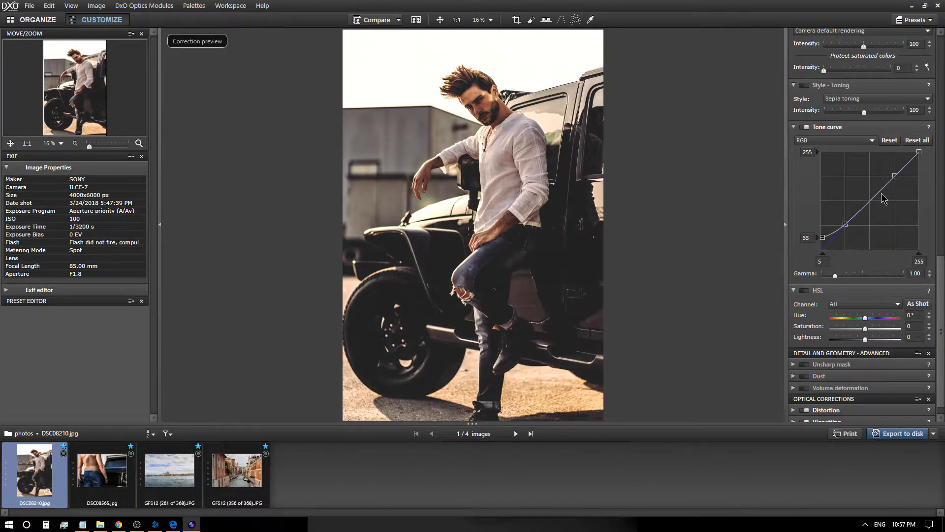
left_click_drag(919, 152, 918, 158)
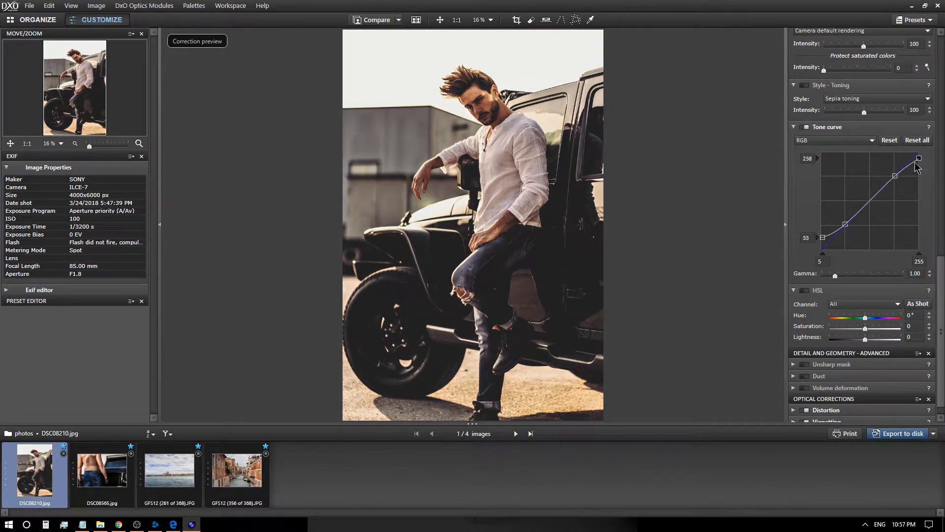
Shape the RGB tone curve into an S by lifting the upper midtones and highlights, deepening the shadows and setting the black output to 29.
mouse_move(872, 202)
left_mouse_down()
mouse_move(876, 183)
mouse_move(880, 191)
left_mouse_up()
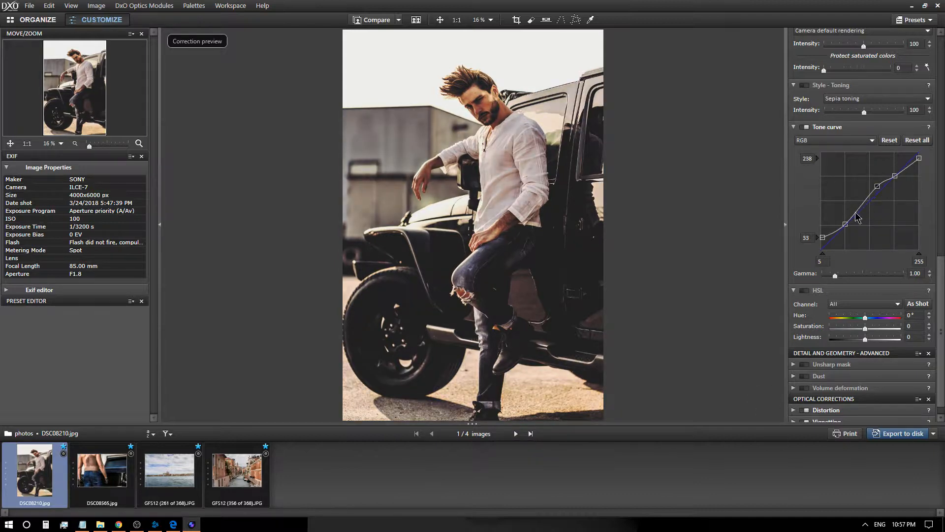
left_click_drag(845, 224, 844, 235)
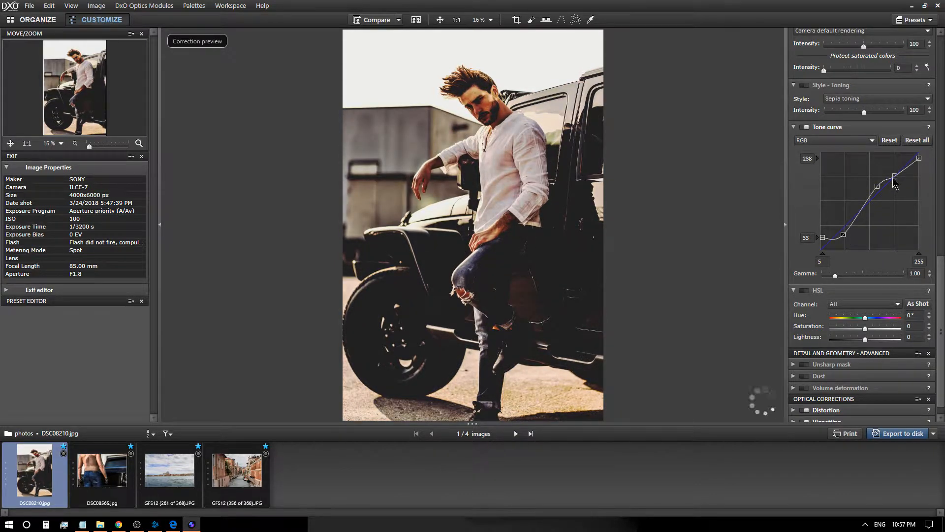
left_click_drag(896, 176, 901, 162)
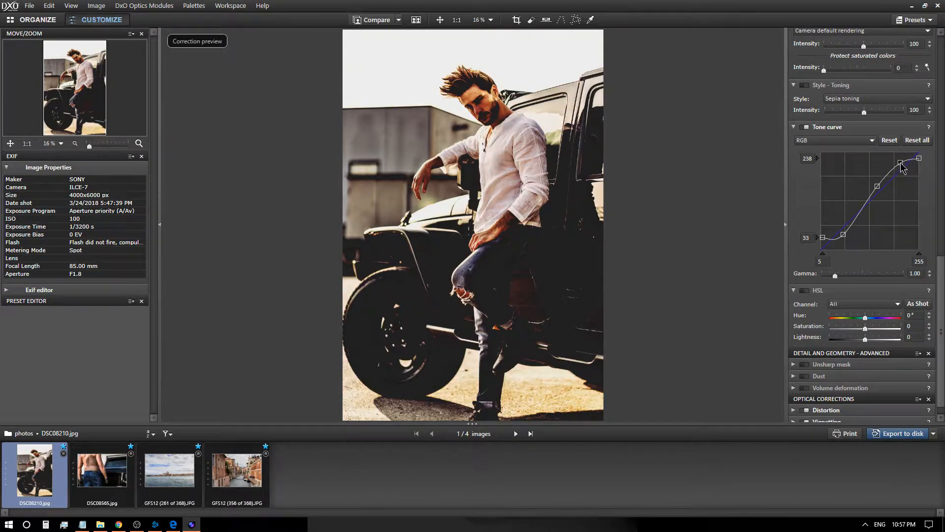
left_click_drag(824, 239, 843, 231)
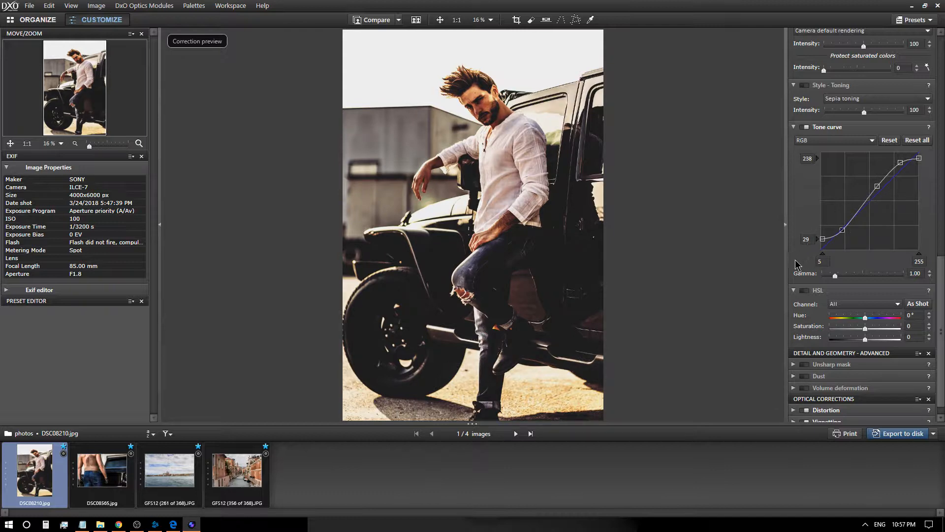
Set the saturation of the Reds channel to -14 in the HSL correction.
scroll(798, 265, "down", 1)
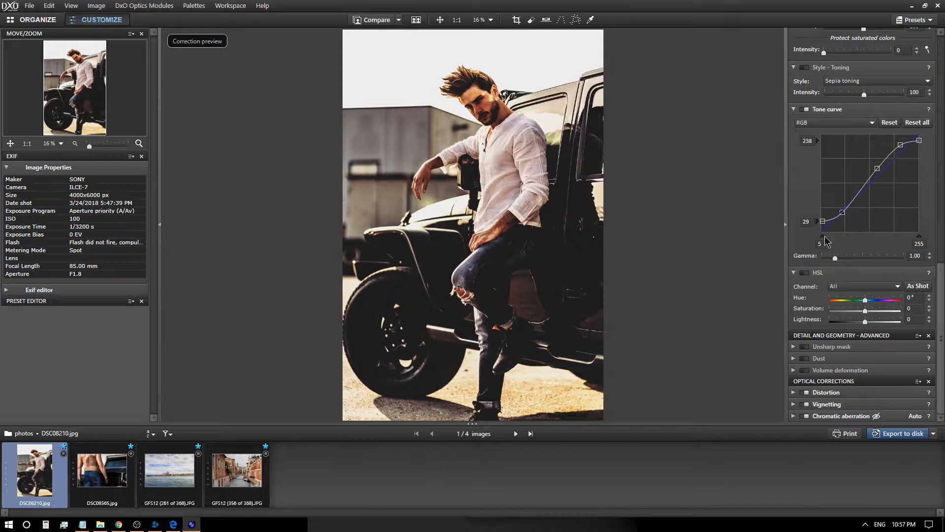
left_click(856, 287)
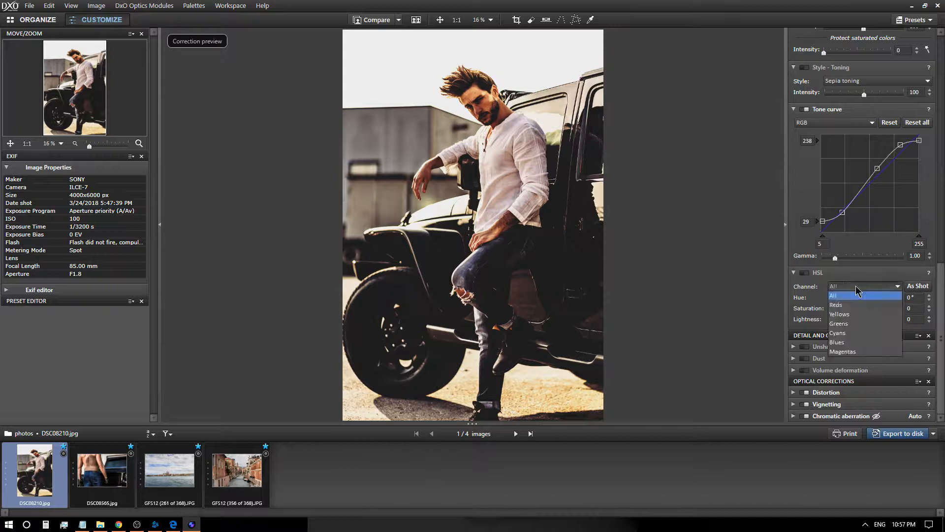
left_click(857, 291)
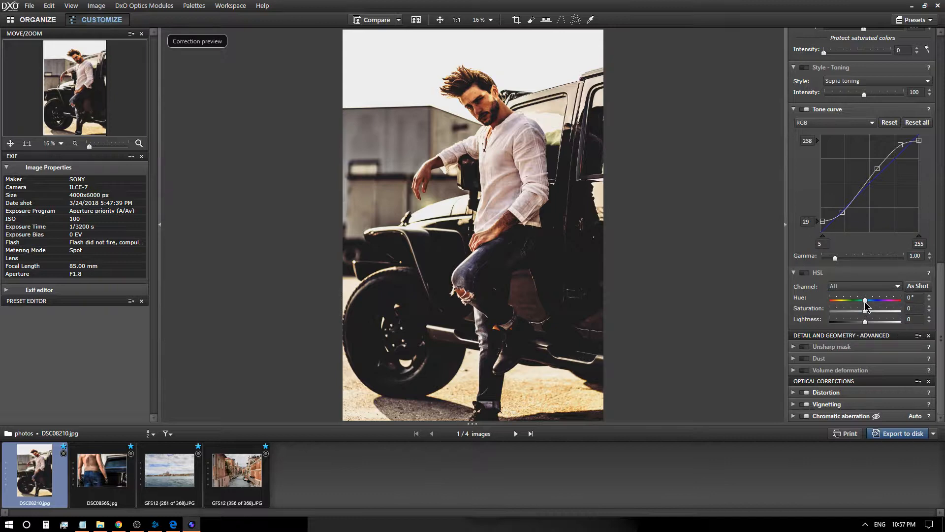
mouse_move(864, 309)
left_mouse_down()
mouse_move(879, 310)
mouse_move(865, 311)
left_mouse_up()
left_click(866, 285)
left_click(866, 305)
mouse_move(866, 311)
left_mouse_down()
mouse_move(847, 310)
mouse_move(860, 315)
left_mouse_up()
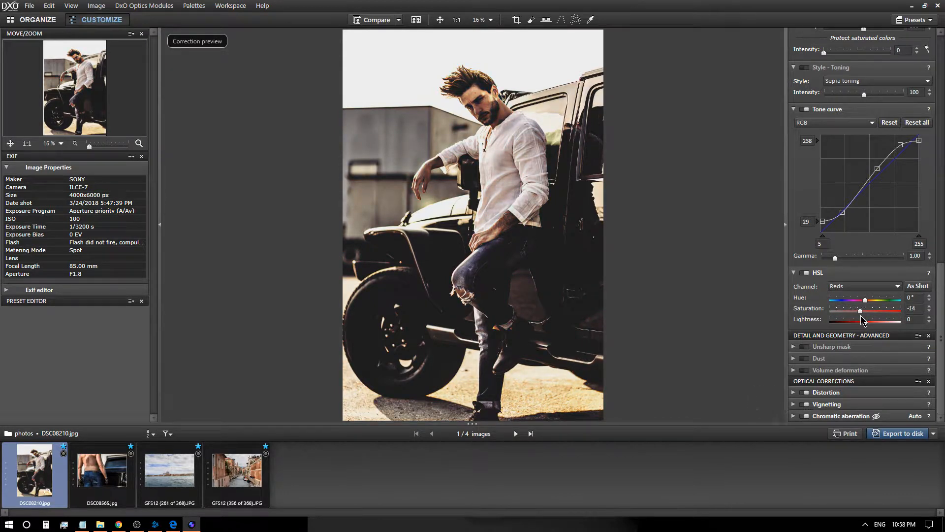
Set the HSL Greens saturation to 100 after trying both extremes, and inspect the green edges on the jeep's hood at full size.
left_click(865, 287)
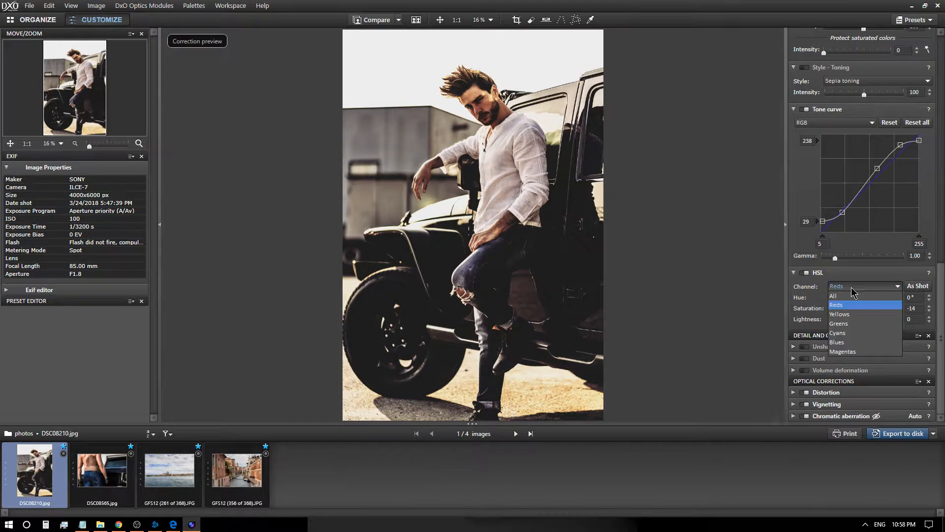
left_click(854, 324)
left_click_drag(867, 309, 898, 321)
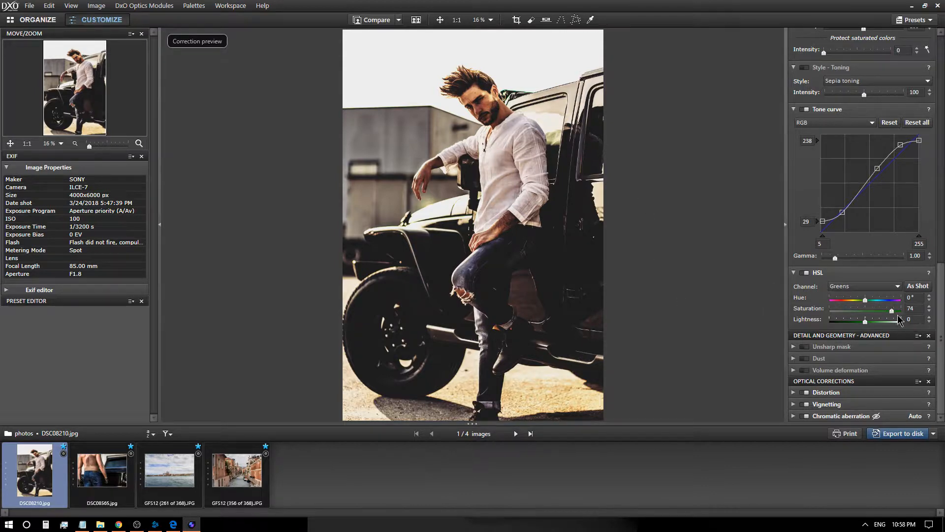
left_click_drag(894, 313, 818, 317)
left_click_drag(830, 311, 896, 311)
left_click_drag(897, 311, 901, 311)
left_click(438, 213)
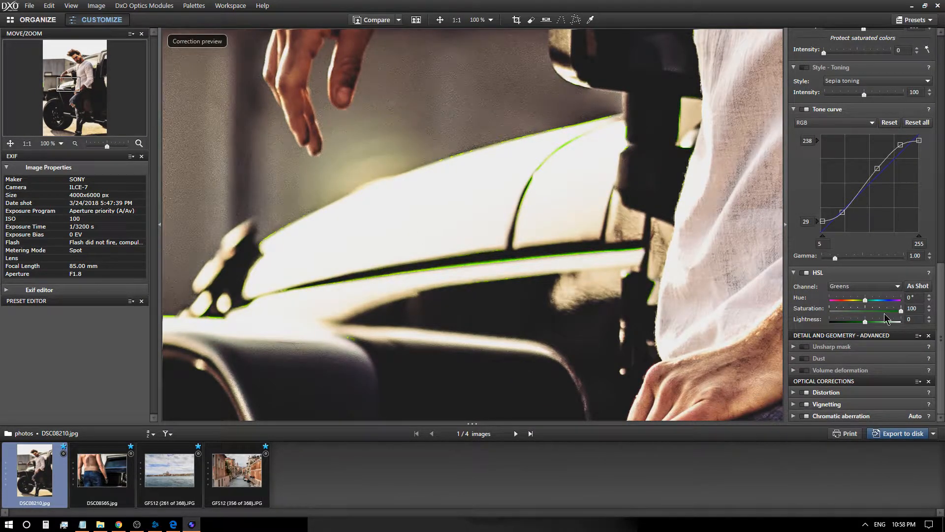
left_click_drag(300, 419, 644, 334)
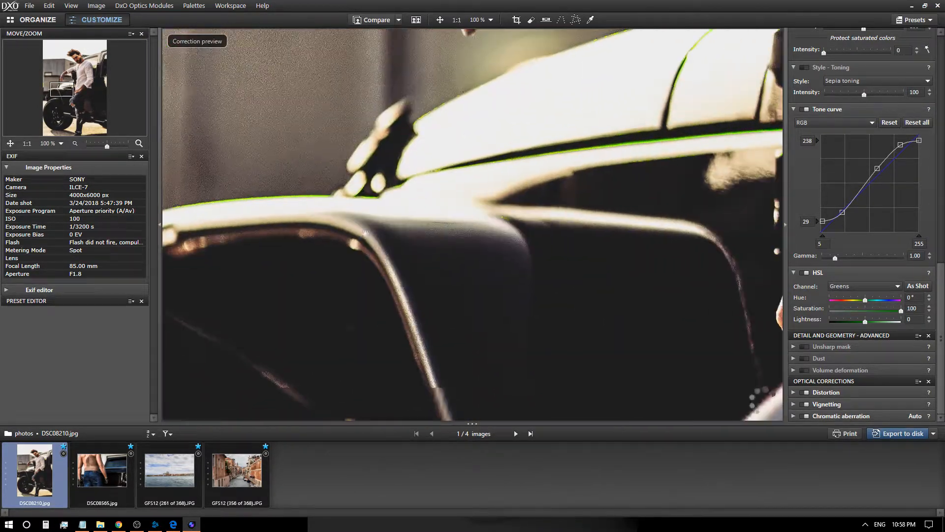
left_click(441, 19)
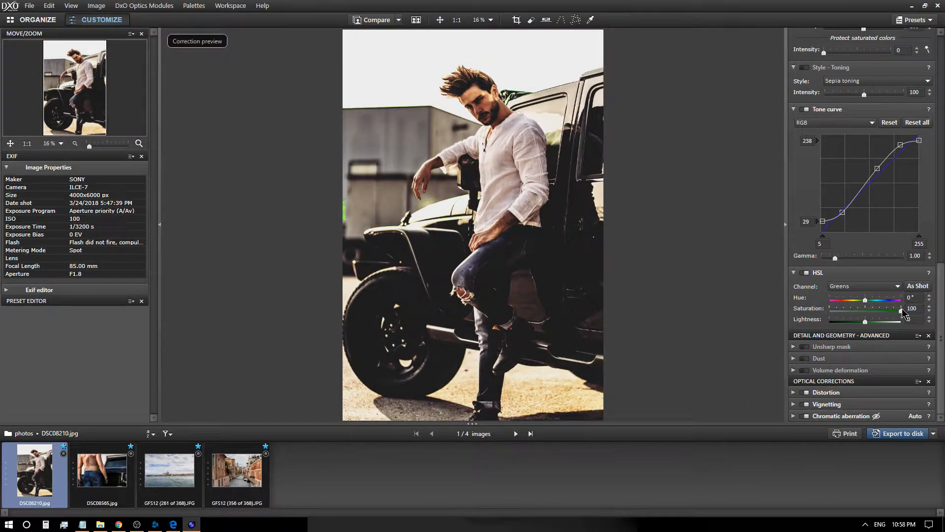
Reduce the Greens saturation in HSL, try shifting its hue, and collapse the HSL correction.
mouse_move(902, 308)
left_mouse_down()
mouse_move(873, 314)
mouse_move(891, 311)
left_mouse_up()
left_click_drag(890, 312, 867, 311)
left_click_drag(865, 321, 844, 300)
left_click_drag(895, 312, 897, 311)
left_click_drag(846, 302, 870, 311)
mouse_move(863, 302)
left_mouse_down()
mouse_move(841, 304)
mouse_move(885, 300)
mouse_move(872, 303)
left_mouse_up()
left_click(794, 273)
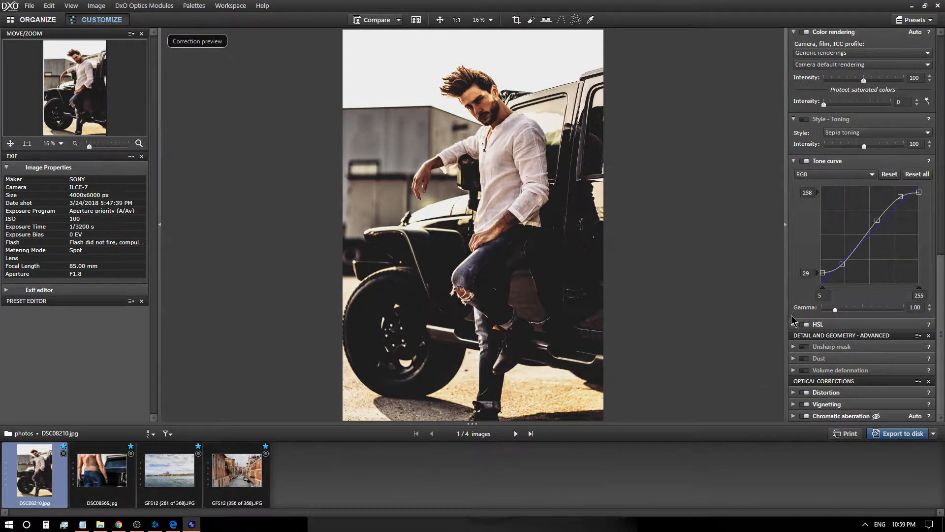
Apply Unsharp mask at intensity 344 and inspect the man's face at full size.
left_click(794, 347)
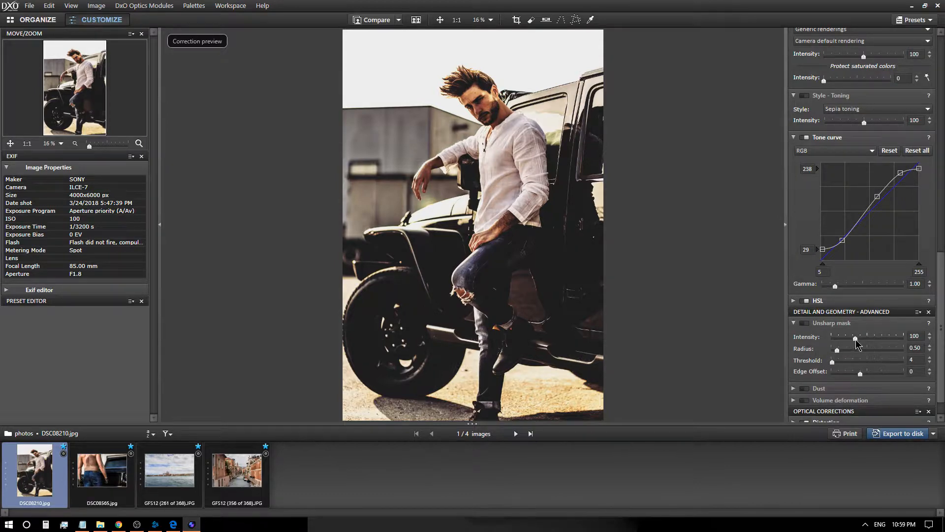
left_click_drag(856, 338, 885, 338)
left_click(456, 19)
left_click_drag(584, 111, 529, 212)
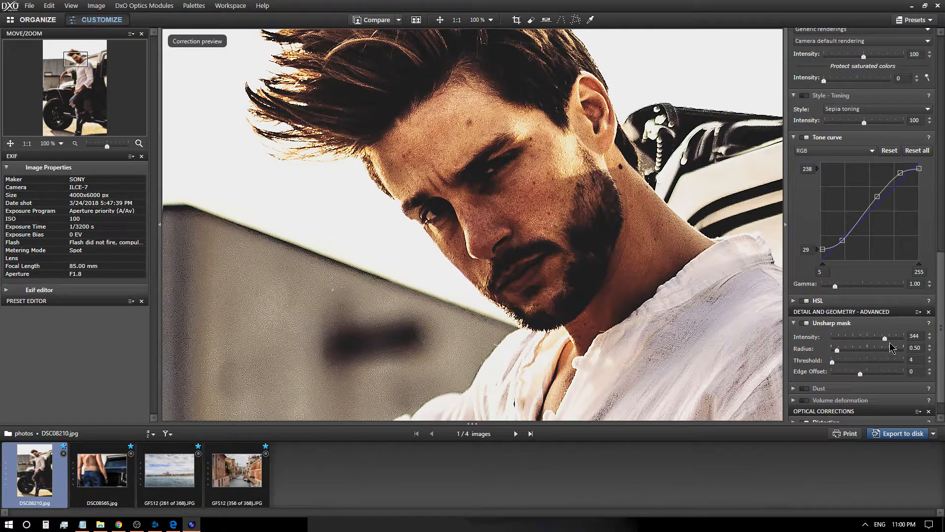
Set the Unsharp mask to intensity 276, radius 0.33 and threshold 3 after trying a radius of 2.73, and return to the whole photo.
left_click_drag(885, 338, 870, 351)
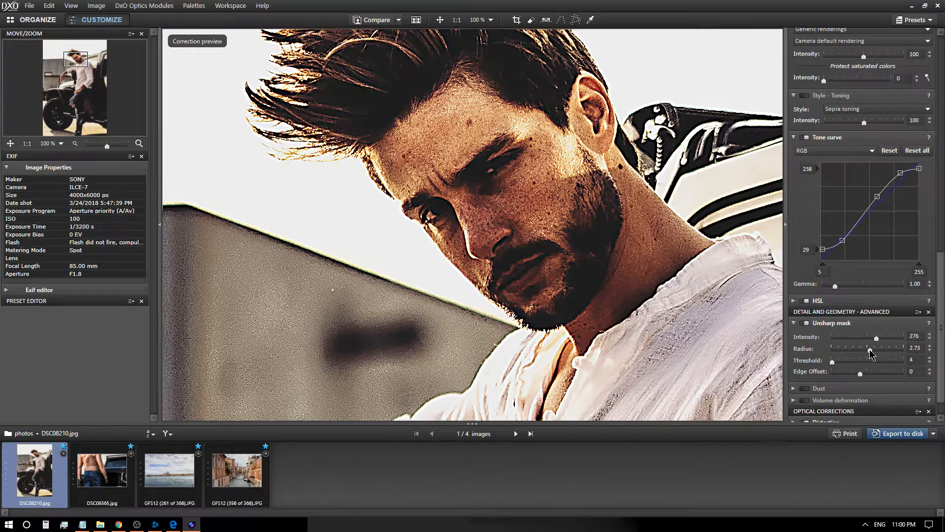
left_click_drag(867, 349, 841, 350)
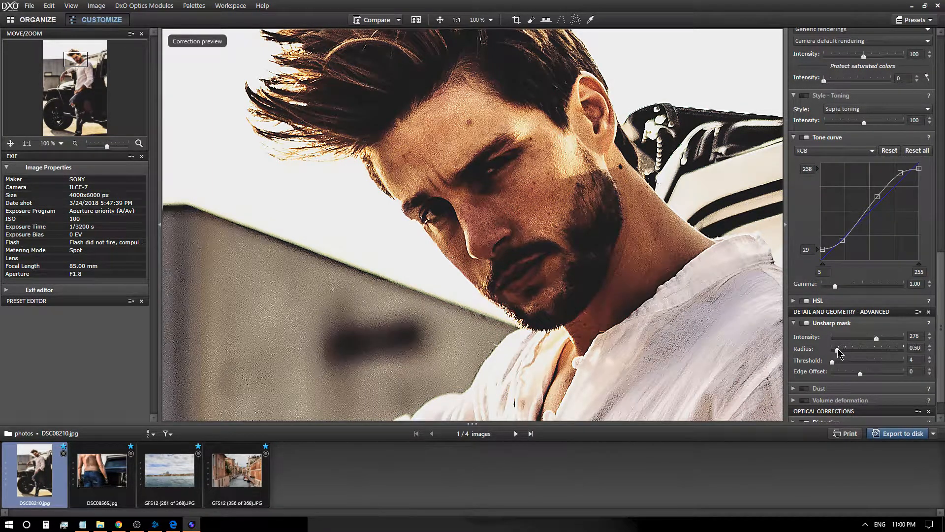
left_click_drag(838, 351, 852, 362)
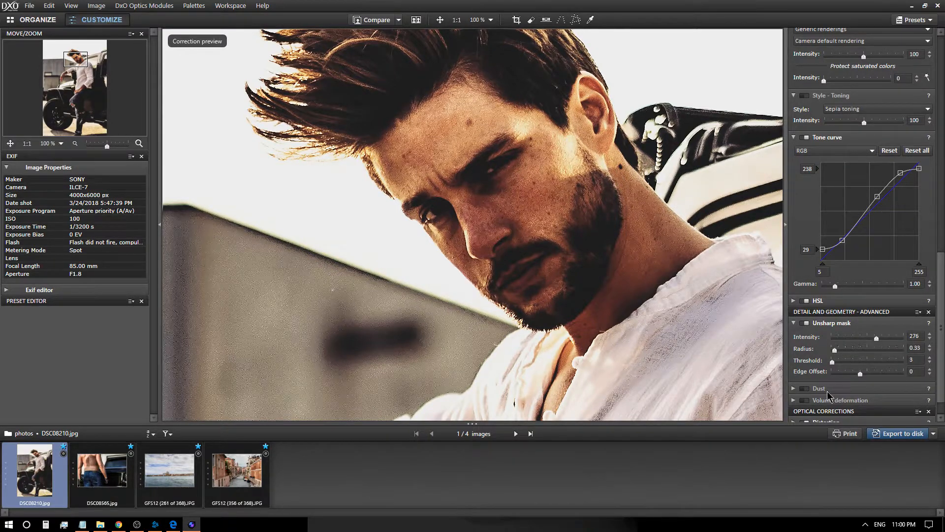
scroll(808, 375, "down", 1)
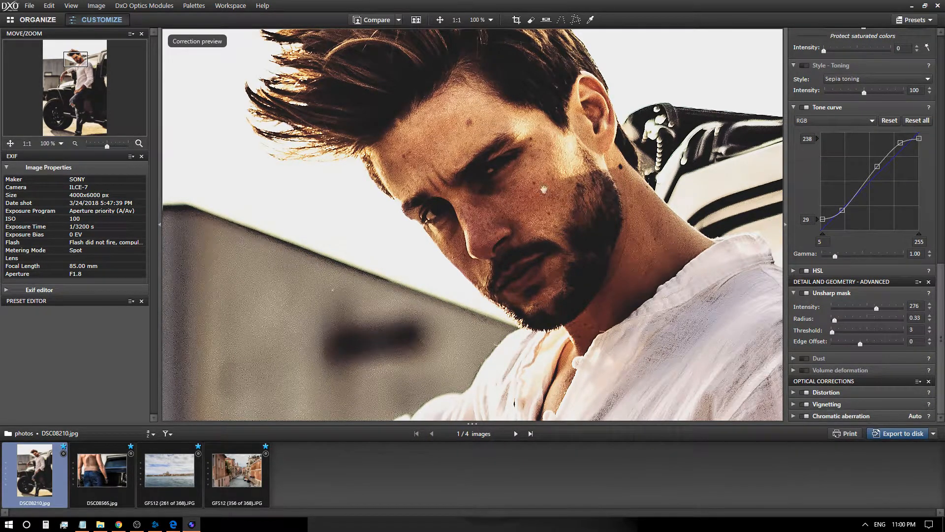
left_click(440, 20)
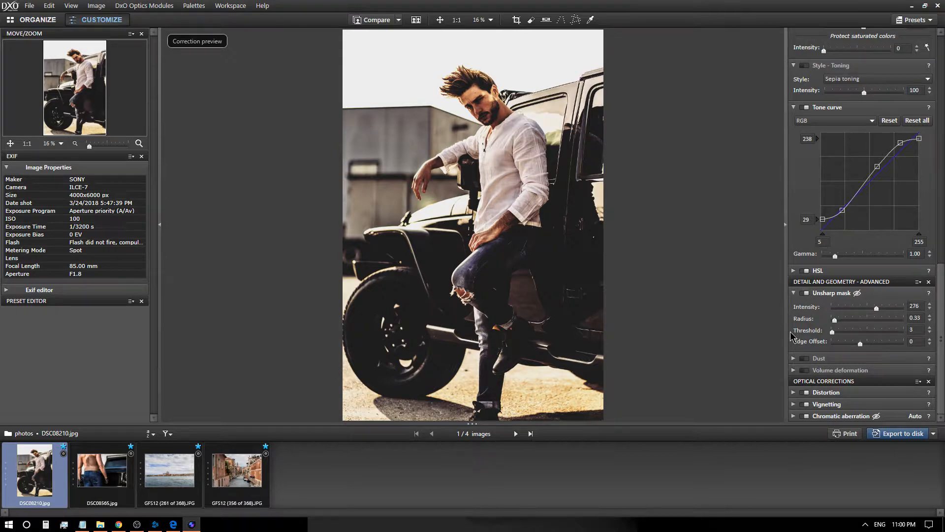
Open the Export to disk options for DSC08210.jpg.
scroll(791, 336, "up", 2)
scroll(803, 343, "down", 2)
left_click(29, 6)
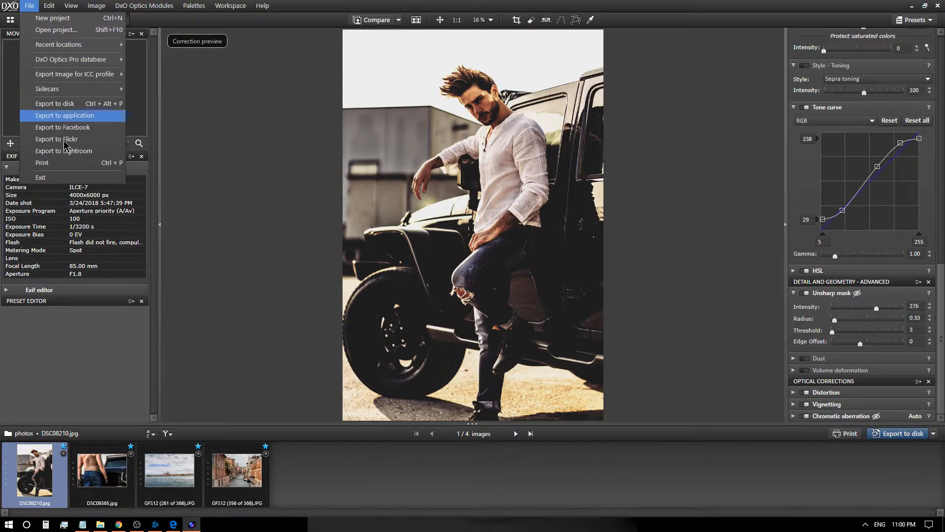
left_click(34, 480)
right_click(34, 480)
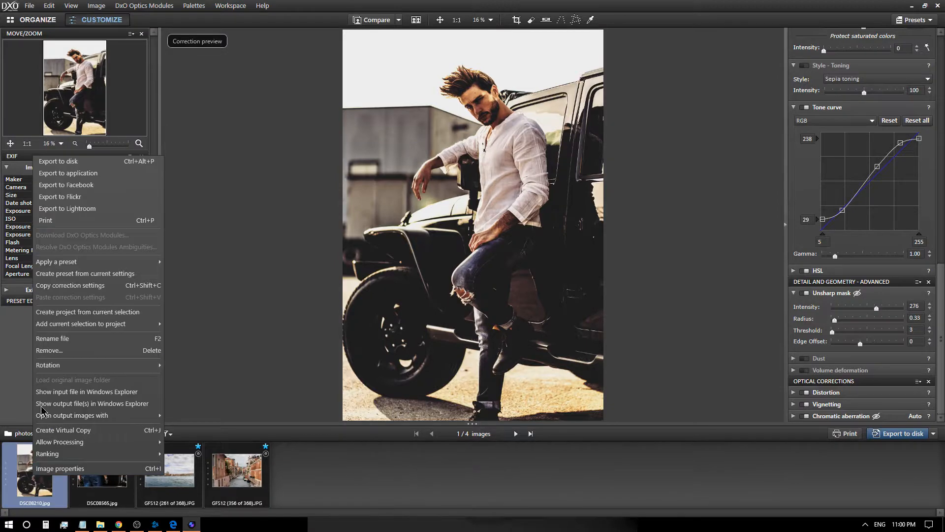
left_click(92, 167)
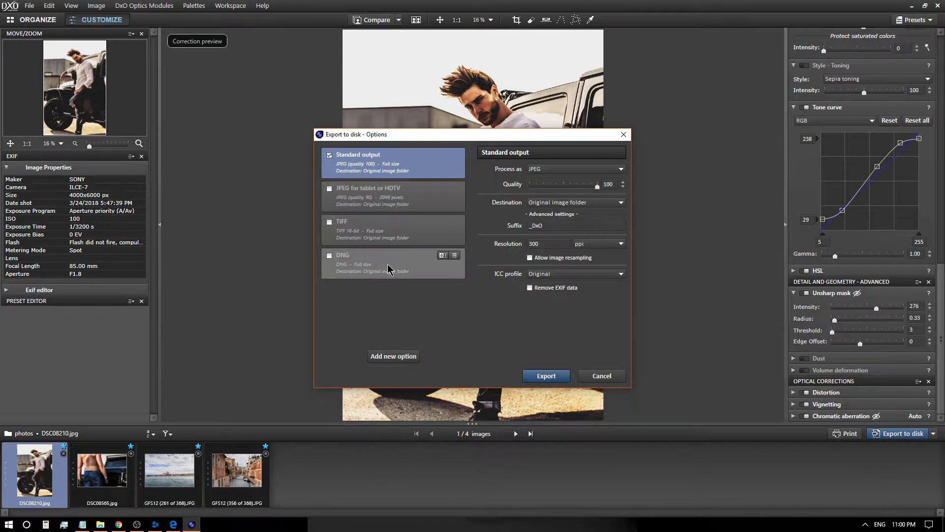
Export the standard full-size JPEG at quality 100 to a custom destination, the lightroom export folder on the desktop.
left_click(585, 207)
left_click(568, 230)
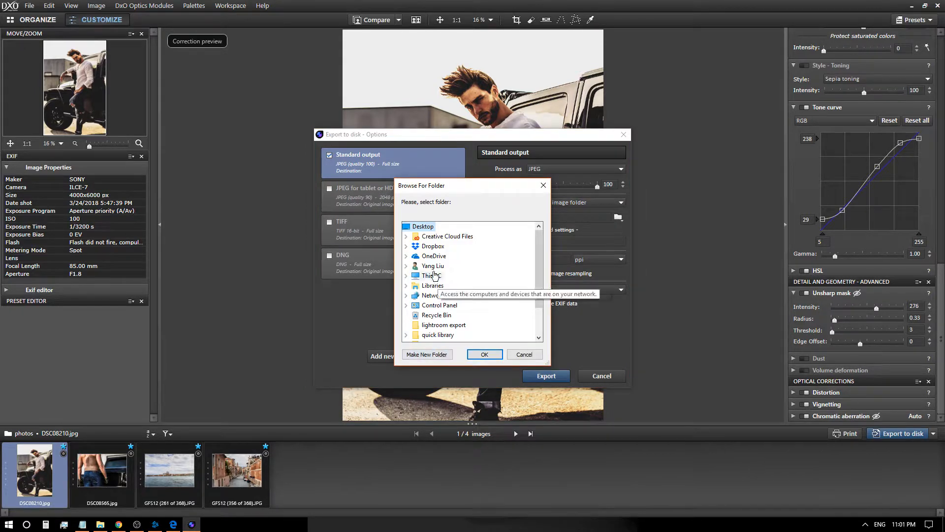
scroll(462, 305, "down", 2)
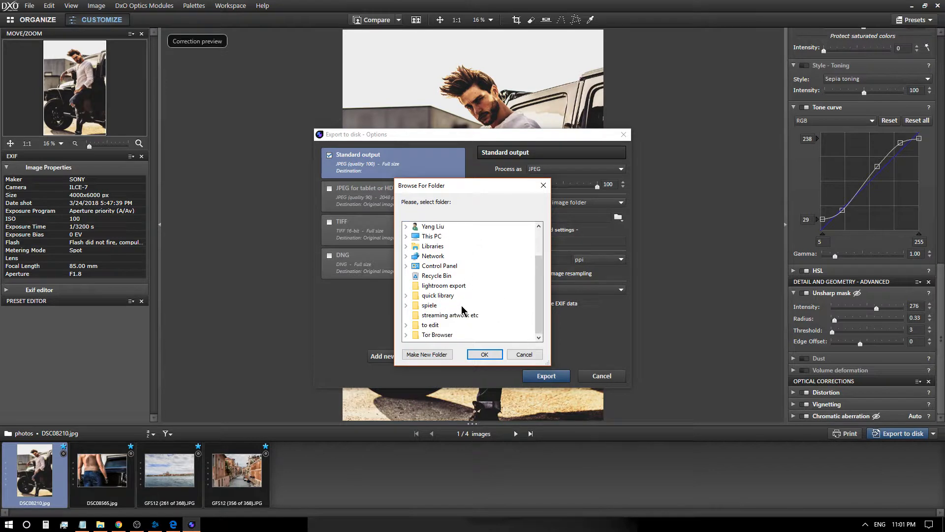
left_click(453, 286)
left_click(485, 354)
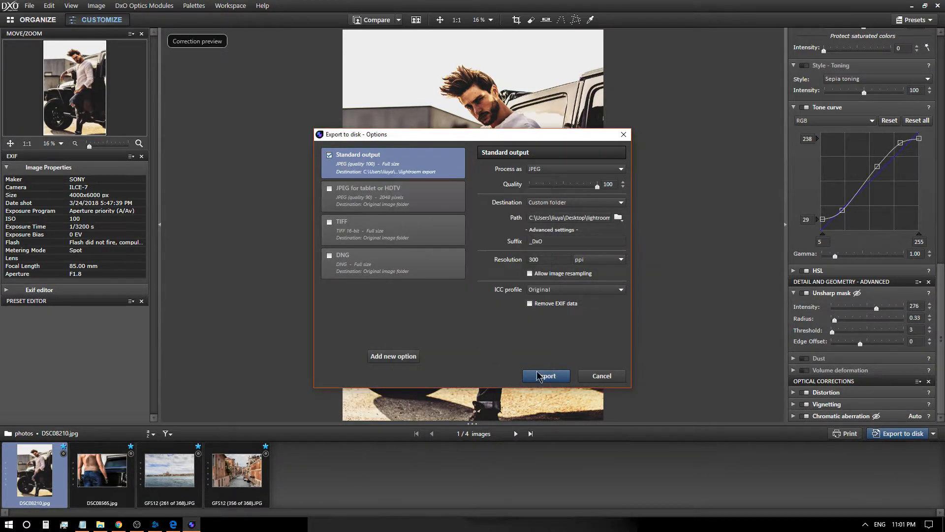
left_click(547, 377)
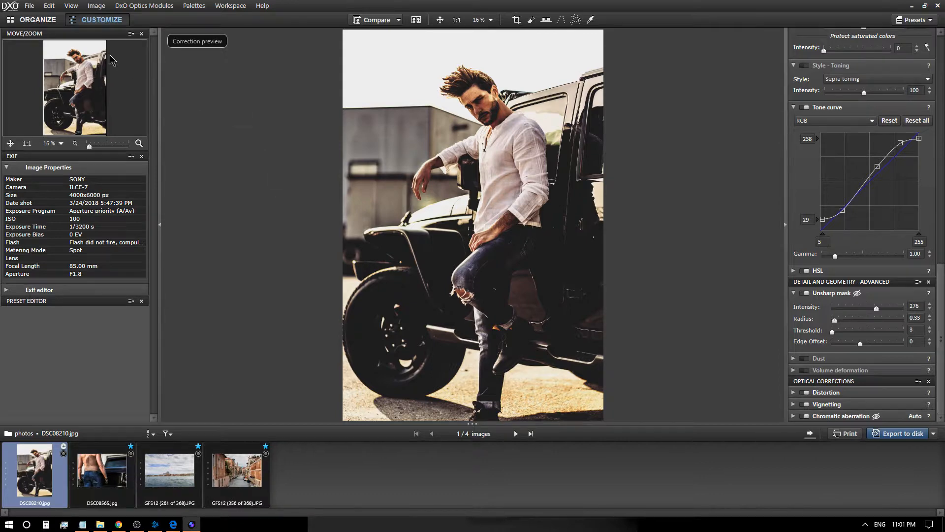
Switch to File Explorer, check the desktop's lightroom export folder for the exported photo, and return to DxO.
left_click(100, 524)
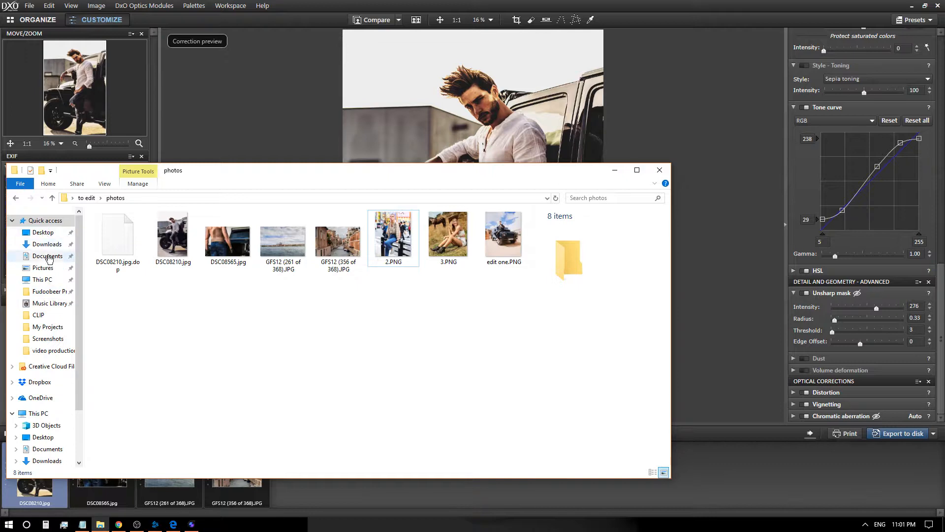
scroll(53, 270, "down", 2)
left_click(41, 370)
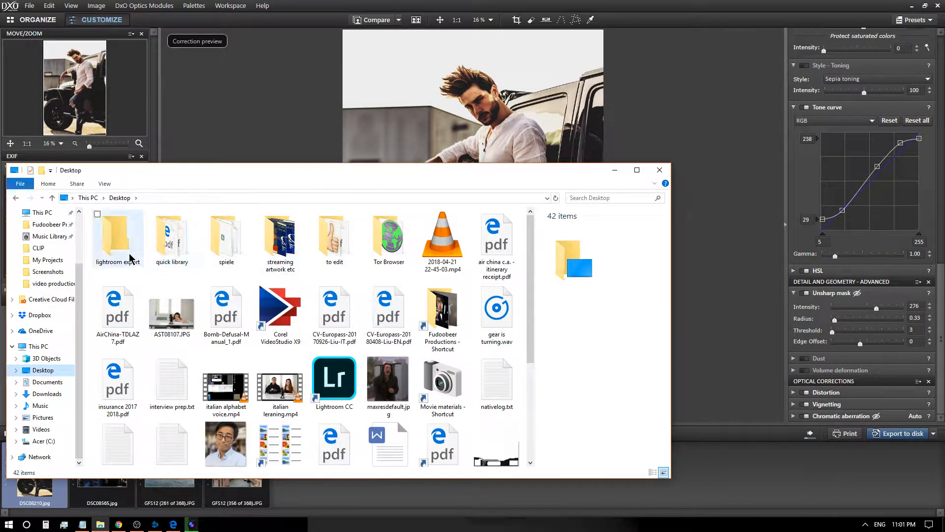
double_click(117, 246)
left_click_drag(253, 177, 440, 159)
right_click(407, 291)
left_click(433, 334)
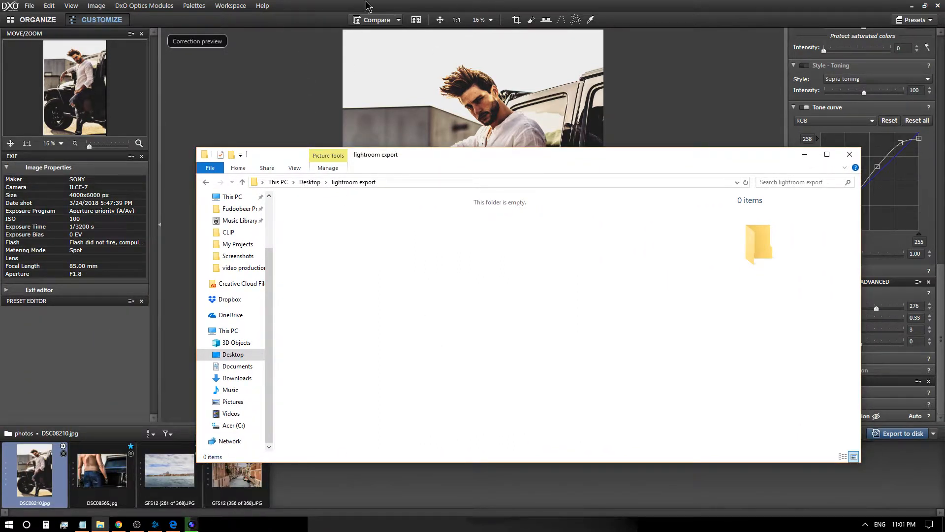
left_click(427, 8)
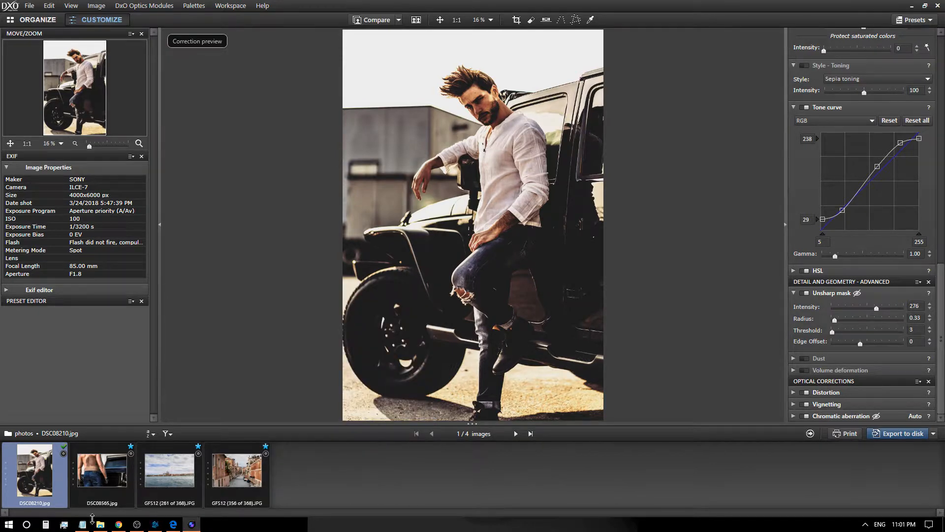
Open the exported DSC08210_DxO.jpg from File Explorer, inspect the shirt and ripped jeans up close, and close the viewer and folder.
left_click(100, 524)
double_click(315, 221)
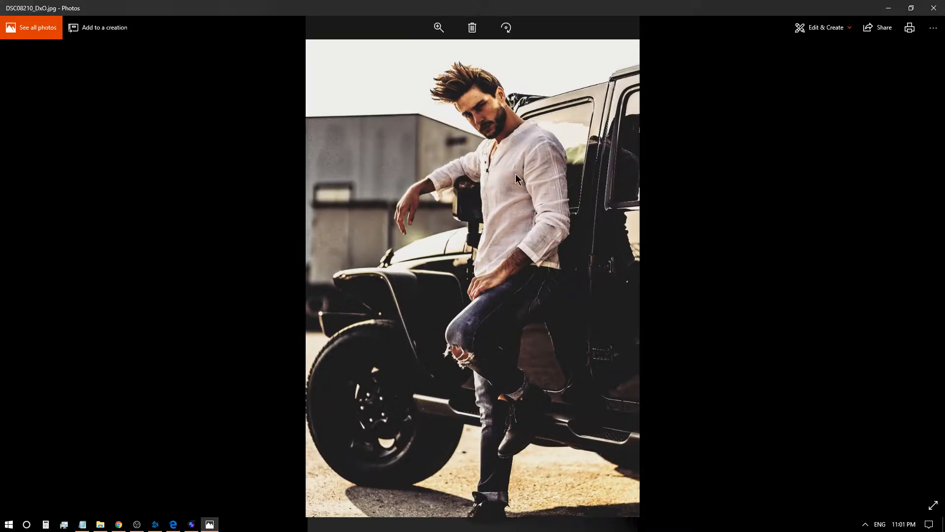
scroll(516, 174, "up", 5)
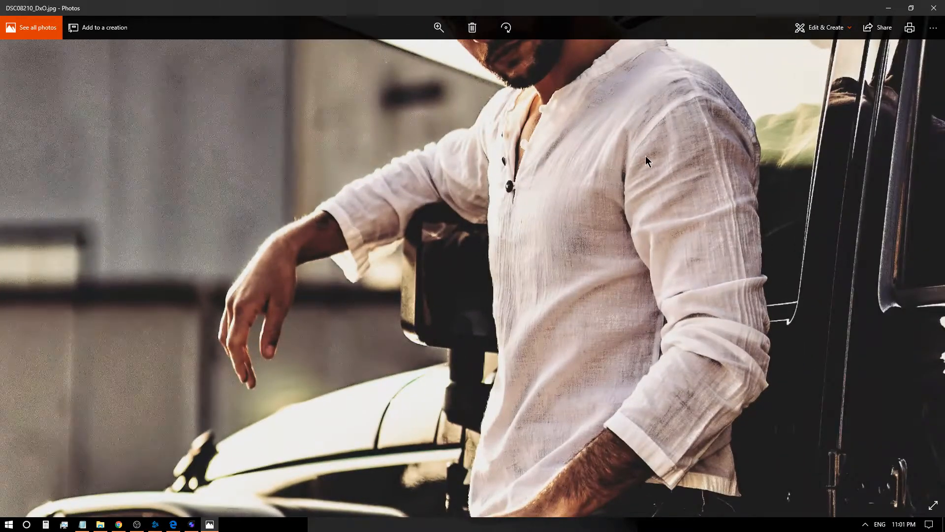
left_click_drag(646, 155, 543, 305)
scroll(694, 391, "down", 10)
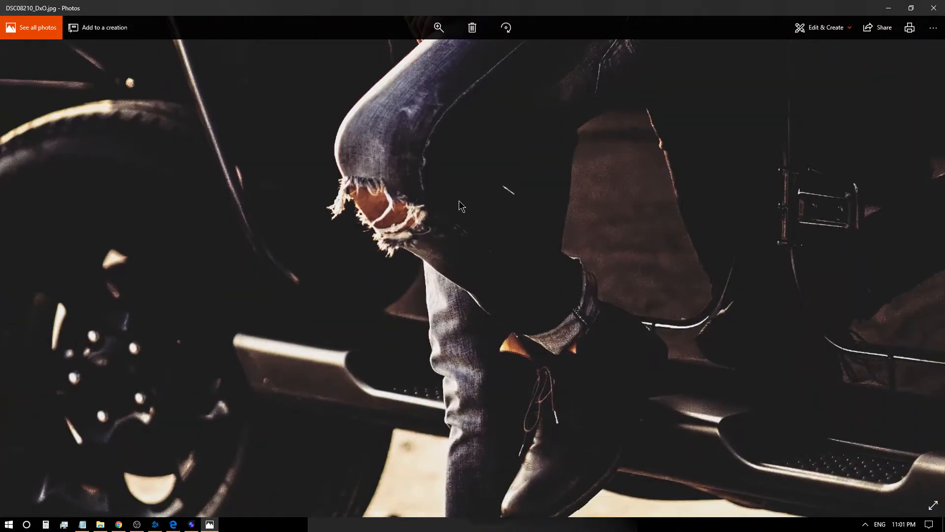
double_click(458, 200)
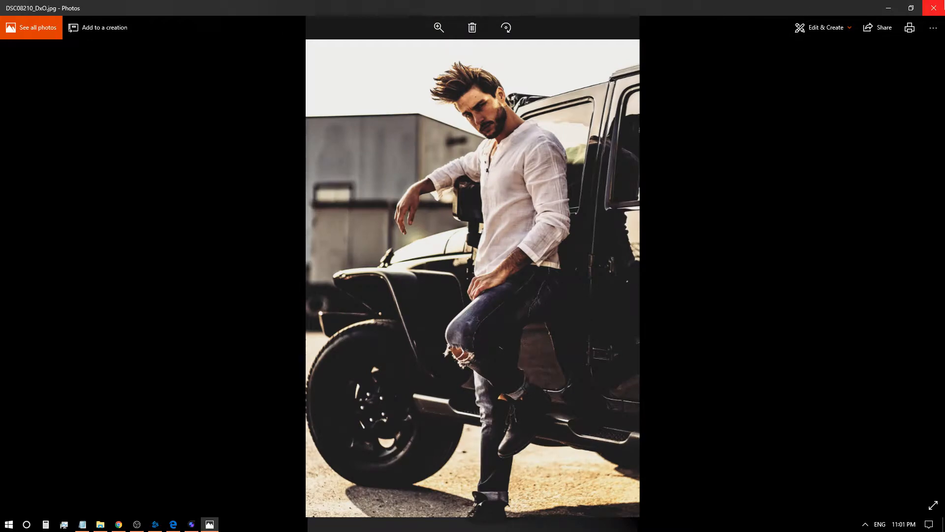
key("alt+F4")
left_click(805, 155)
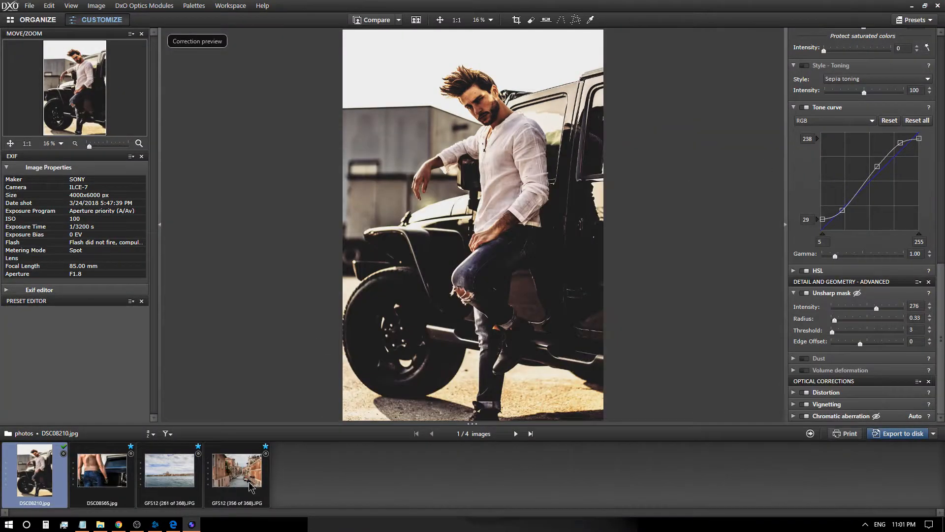
Switch to DSC08565.jpg in DxO and collapse its Unsharp mask correction.
mouse_move(167, 527)
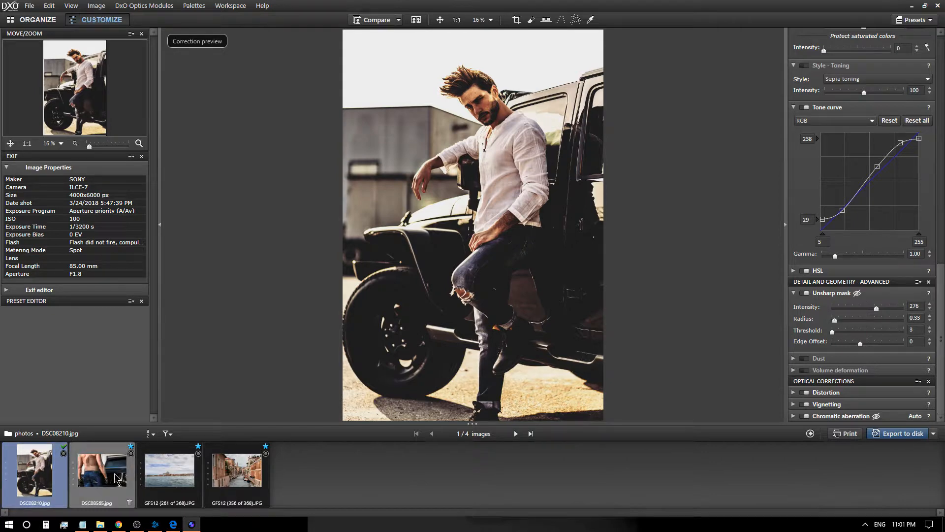
mouse_move(95, 464)
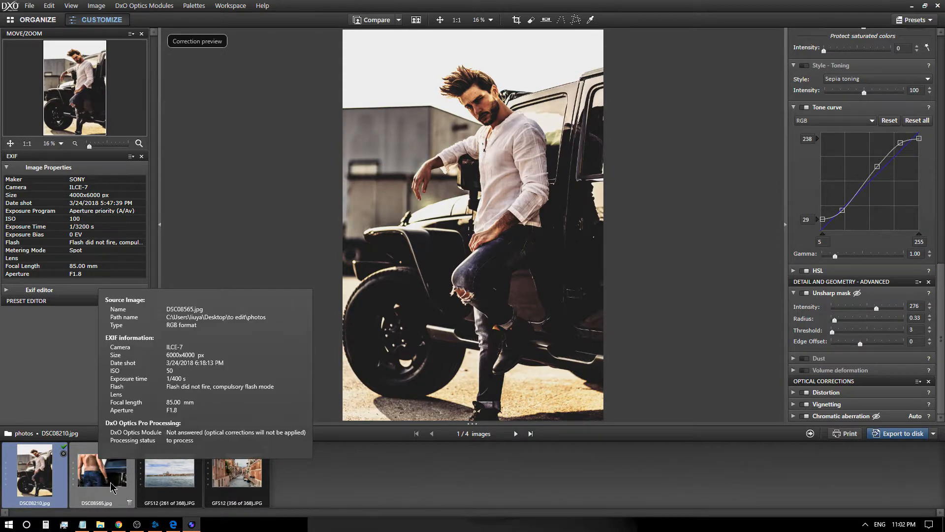
left_click(98, 473)
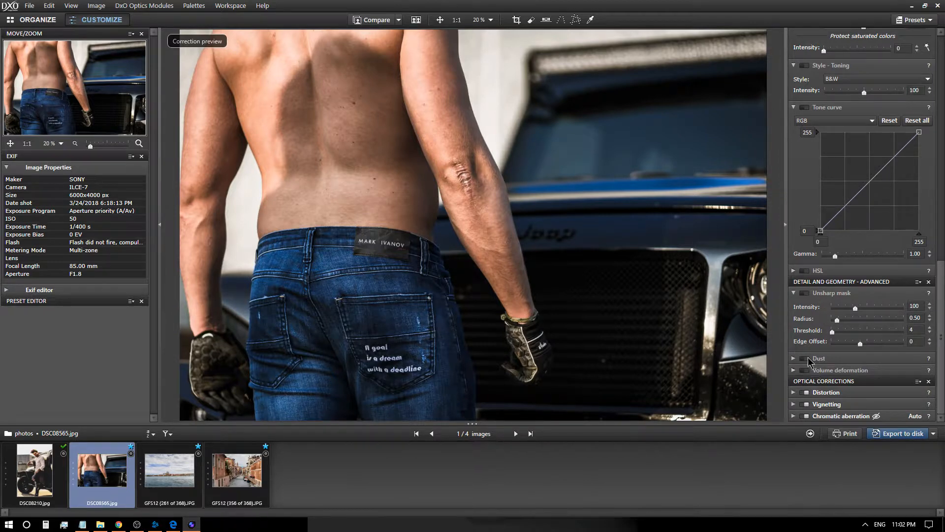
left_click(794, 293)
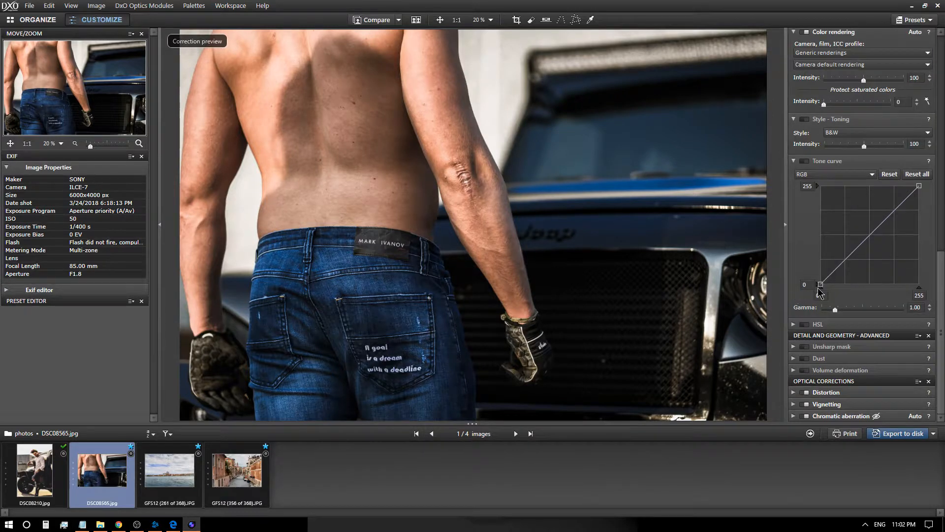
Try to retouch the scar on the man's elbow with the Dust tool at pen width 15, and collapse the Dust correction.
left_click(797, 359)
left_click(818, 352)
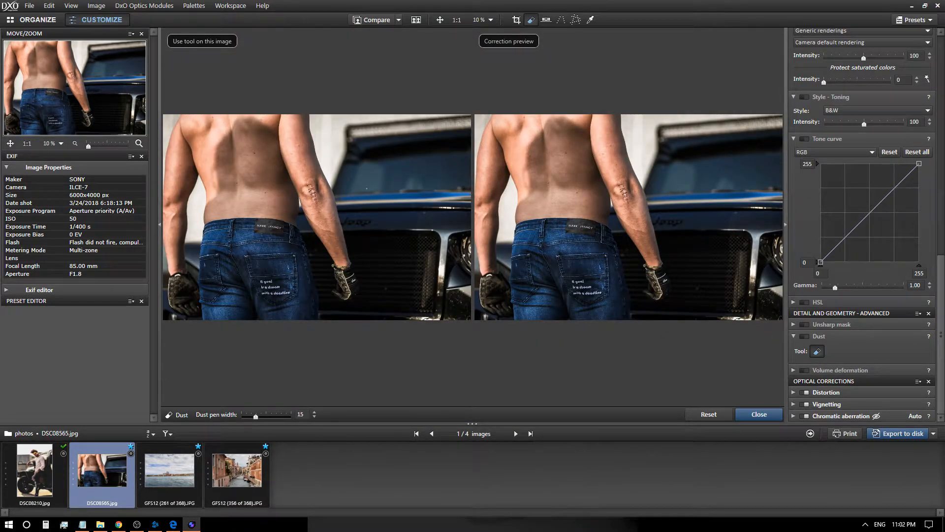
left_click_drag(306, 168, 332, 212)
left_click(759, 414)
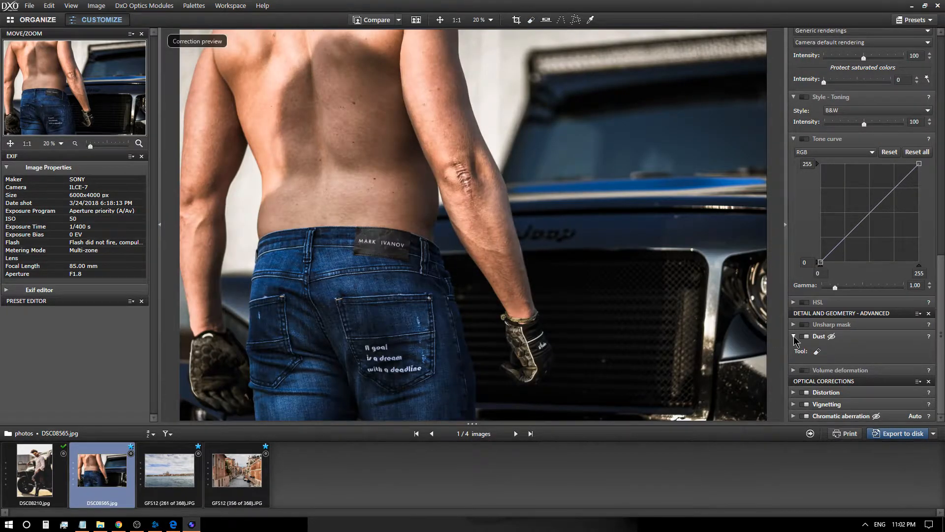
left_click(794, 337)
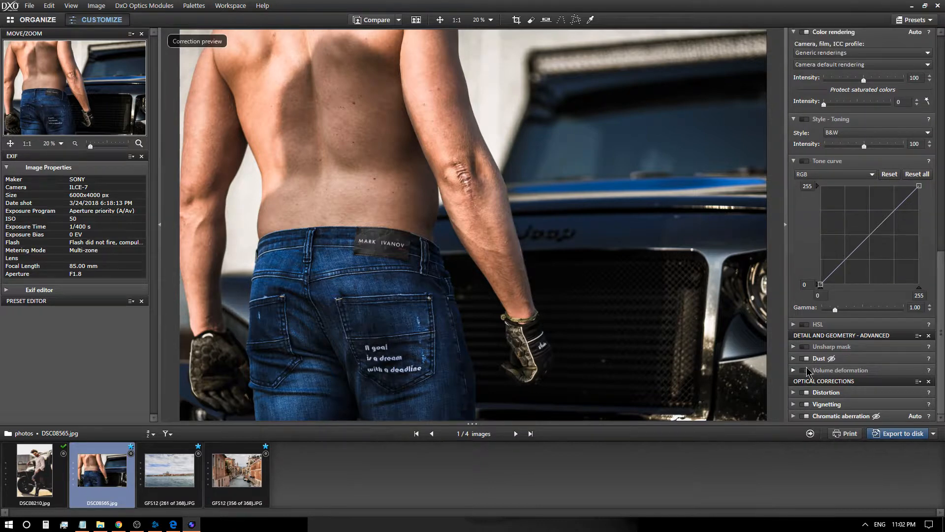
Try the manual barrel Distortion intensity, leave it at 0, and collapse the Distortion correction.
left_click(794, 392)
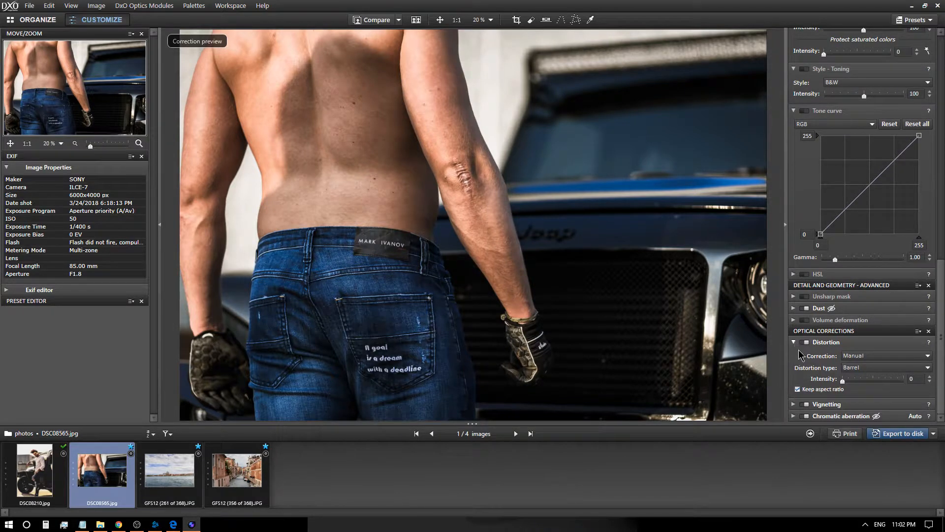
left_click_drag(845, 388, 827, 378)
left_click(794, 342)
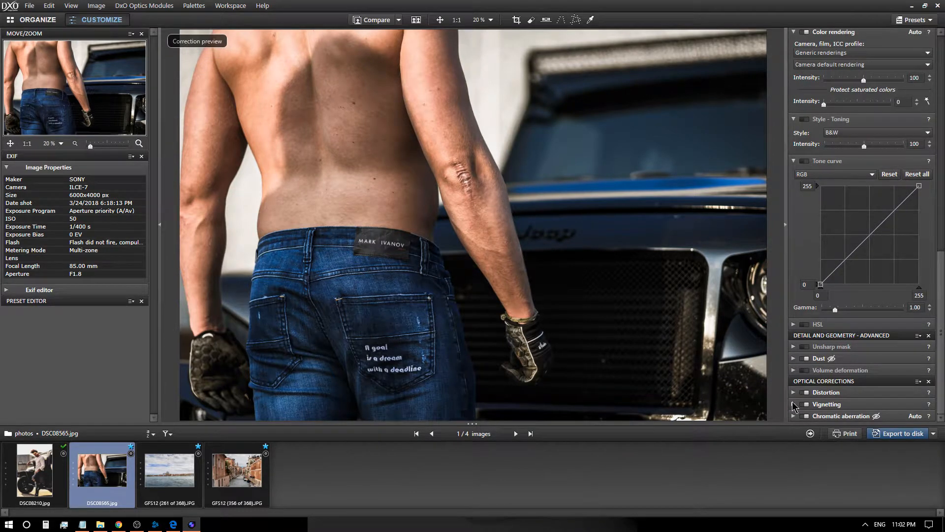
Try the manual Vignetting intensity at 58 and 97, and return it to 0.
left_click(794, 404)
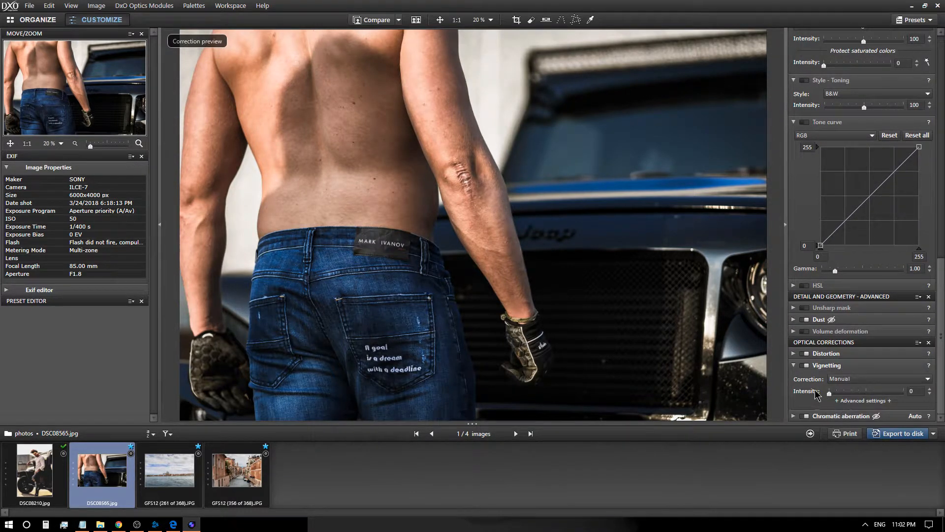
left_click_drag(829, 393, 875, 398)
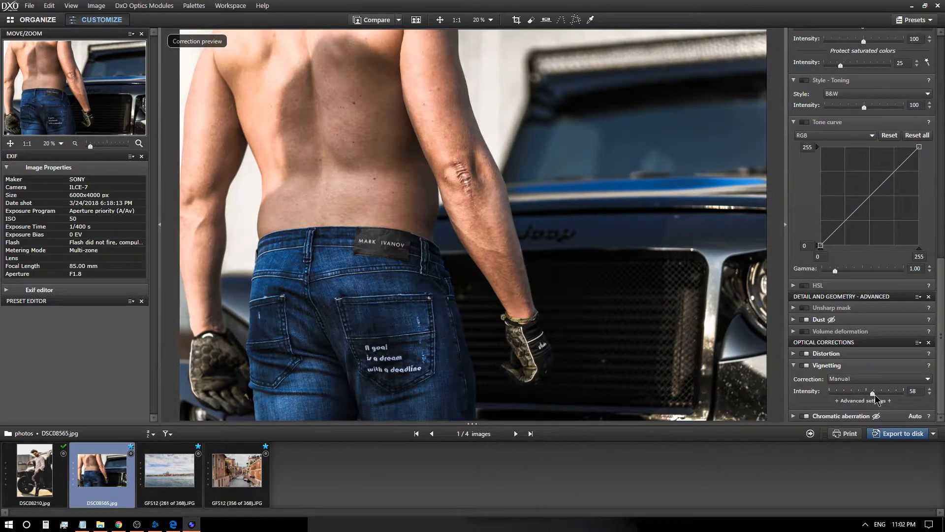
left_click_drag(874, 397, 808, 394)
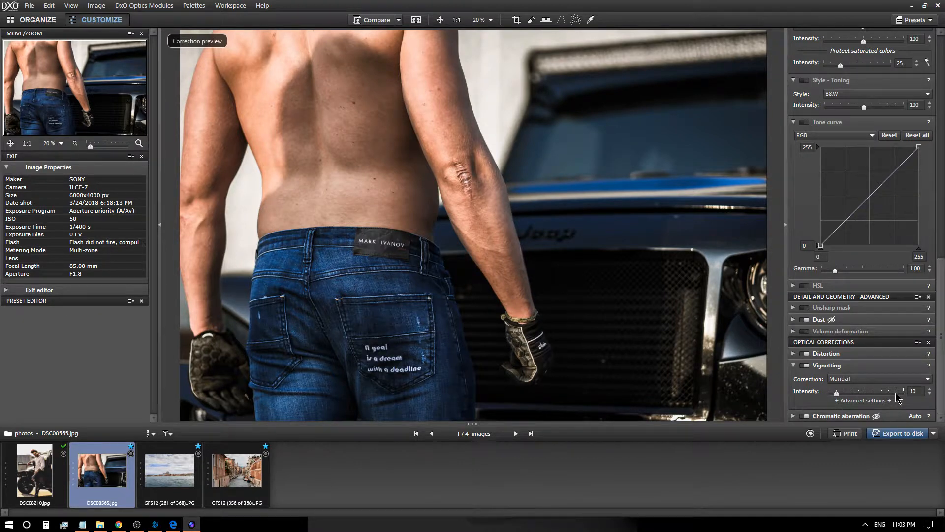
left_click_drag(830, 392, 903, 393)
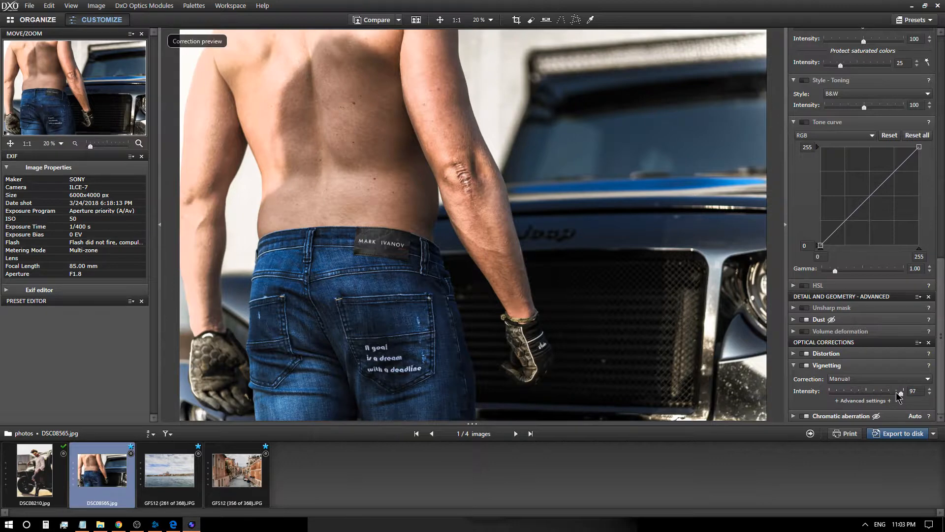
left_click_drag(902, 394, 798, 401)
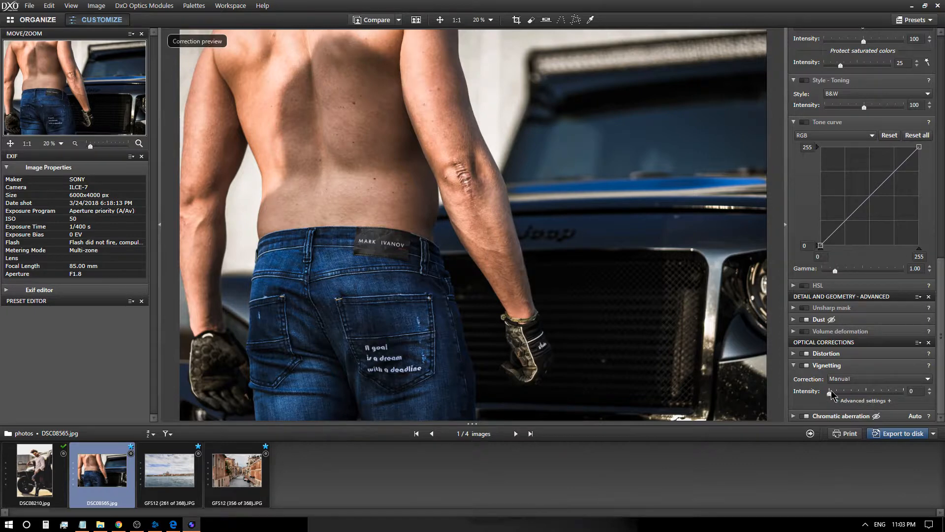
left_click_drag(830, 393, 765, 394)
Raise the mid-field amplification in the advanced Vignetting settings and collapse the Vignetting correction.
left_click(864, 401)
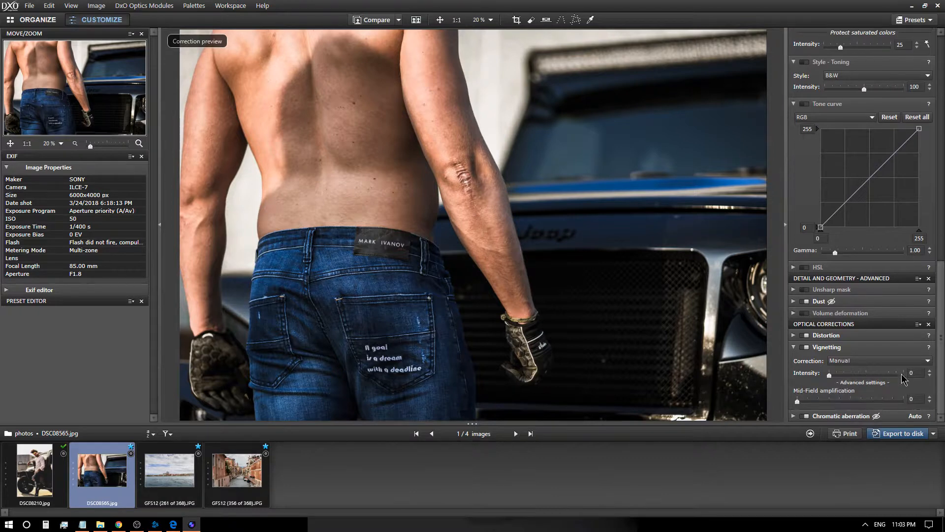
left_click_drag(798, 402, 864, 402)
left_click_drag(864, 400, 888, 401)
left_click(795, 347)
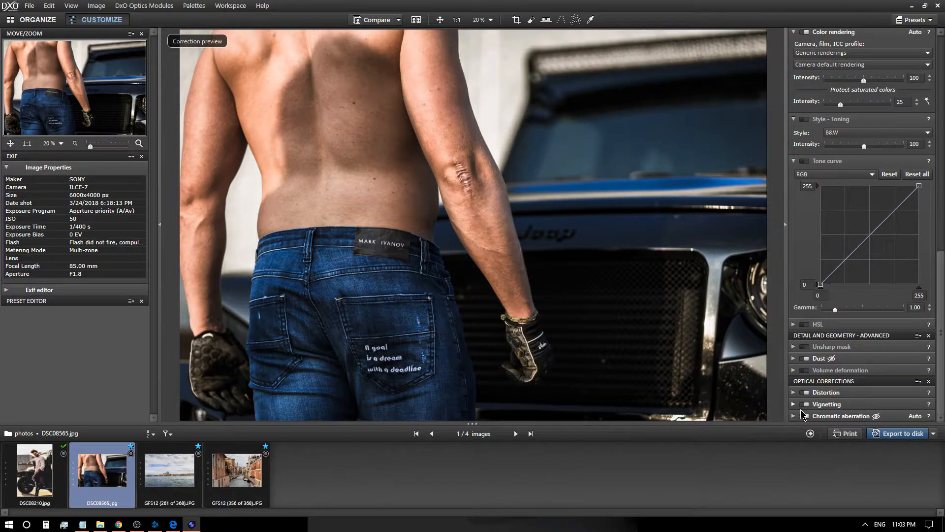
Try the Chromatic aberration intensity at its maximum and bring it back near the middle of its range.
left_click(794, 417)
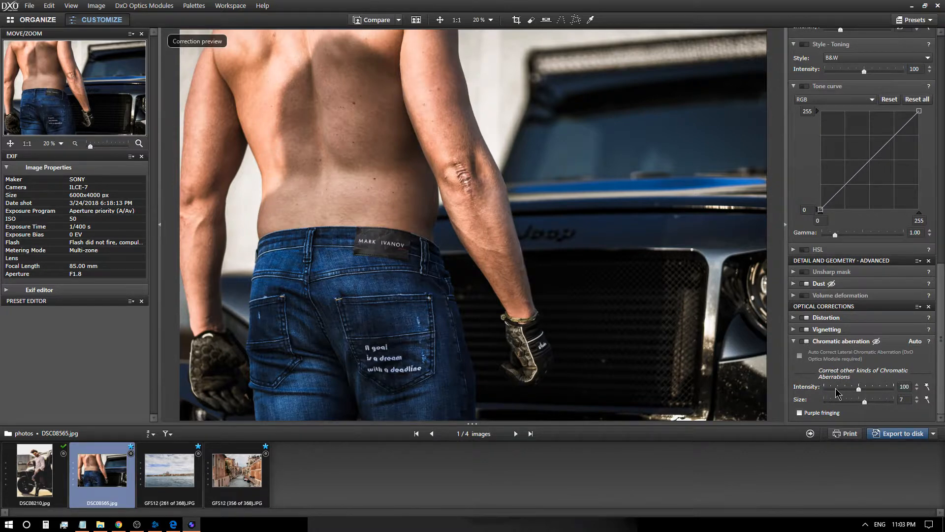
left_click_drag(859, 388, 893, 388)
left_click_drag(893, 389, 862, 388)
Return to the essential corrections and switch to the waterfront photo GFS12 (261 of 368).JPG.
scroll(803, 412, "up", 2)
scroll(799, 338, "up", 15)
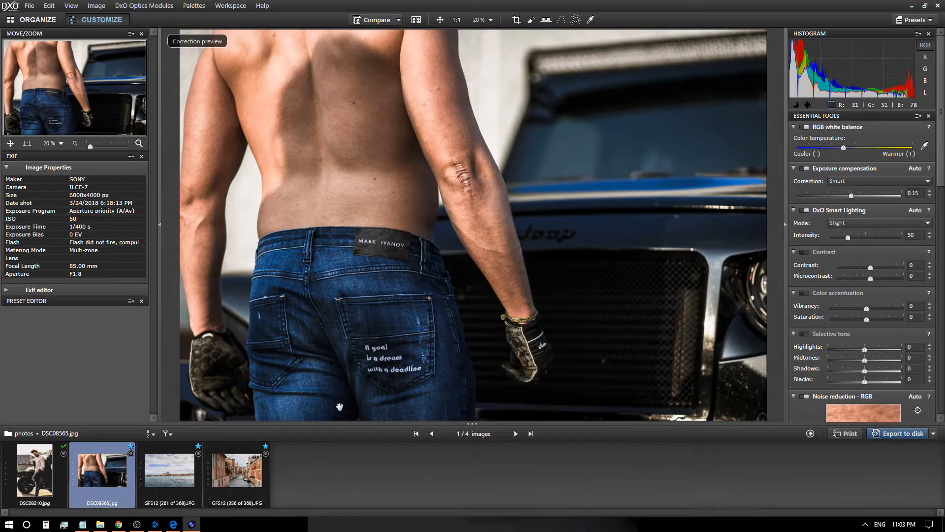
left_click(170, 478)
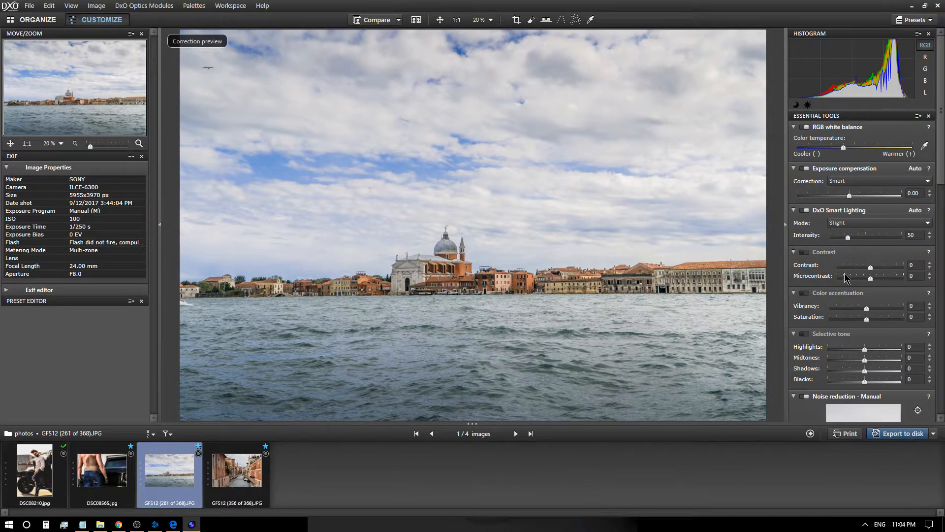
Try the manual Distortion correction with the Barrel type, and with the Pincushion type at intensities 5, 15 and 35.
scroll(812, 343, "down", 15)
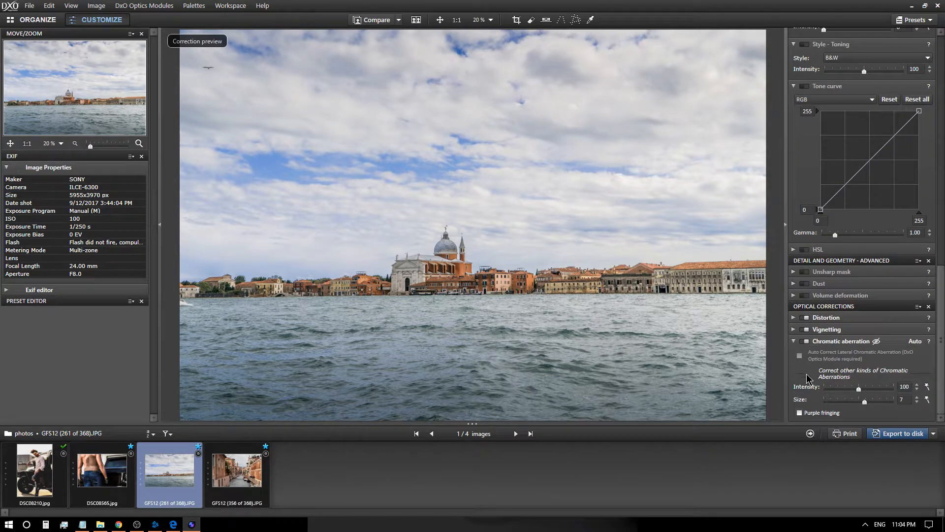
left_click(800, 318)
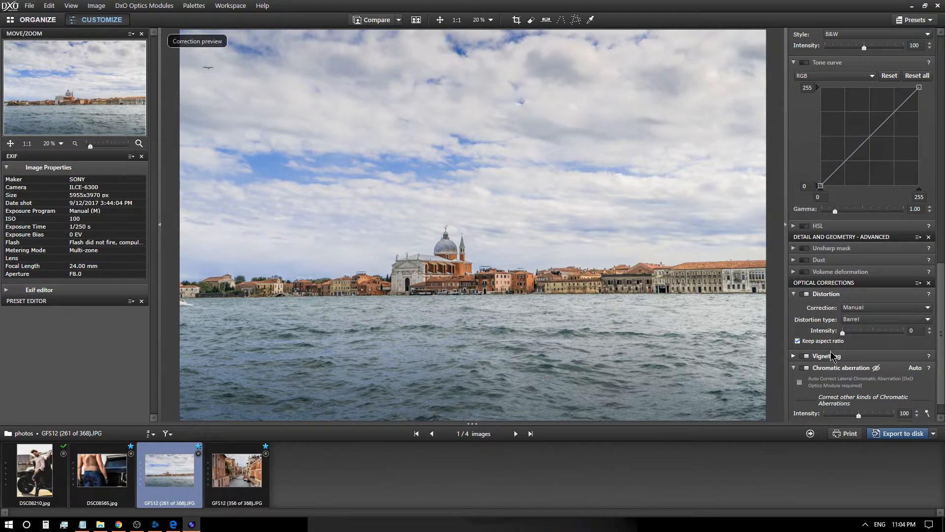
scroll(833, 356, "down", 1)
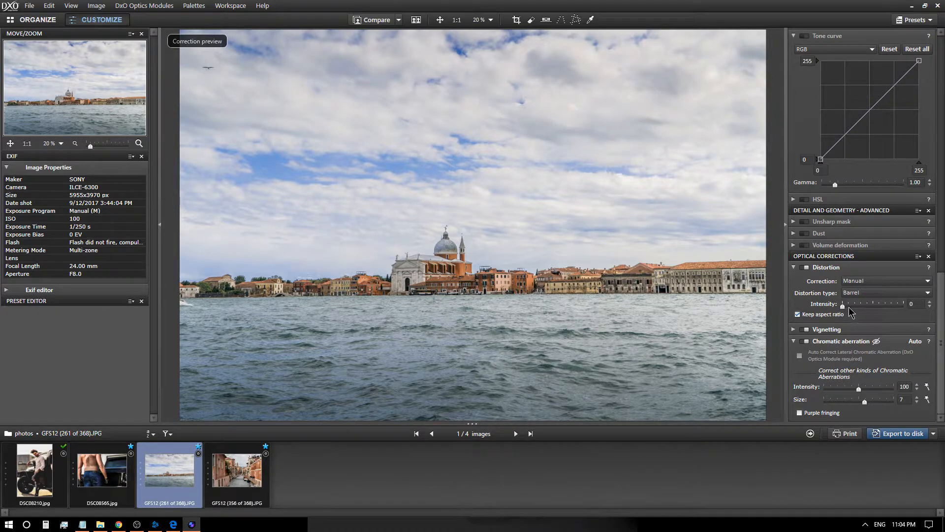
mouse_move(843, 306)
left_mouse_down()
mouse_move(916, 305)
mouse_move(836, 306)
left_mouse_up()
left_click(862, 293)
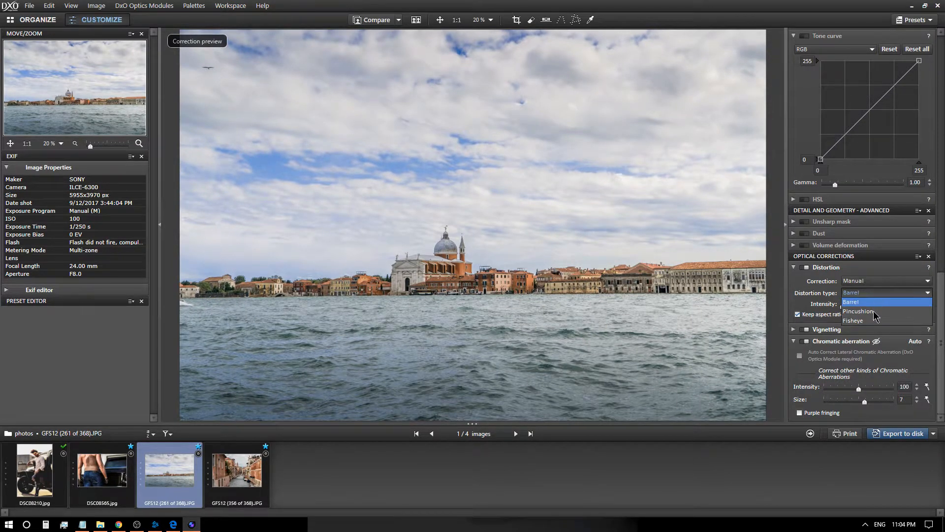
left_click(869, 315)
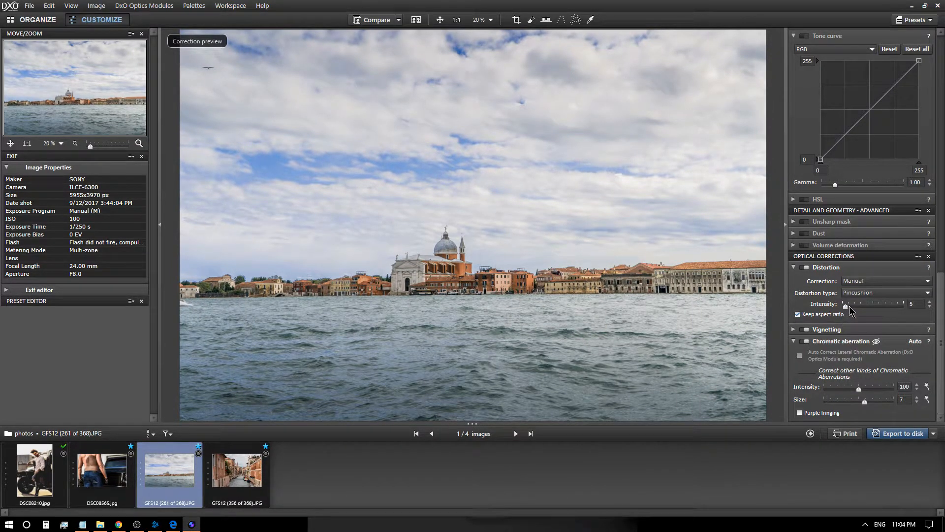
mouse_move(849, 306)
left_mouse_down()
mouse_move(900, 306)
mouse_move(843, 306)
mouse_move(853, 309)
left_mouse_up()
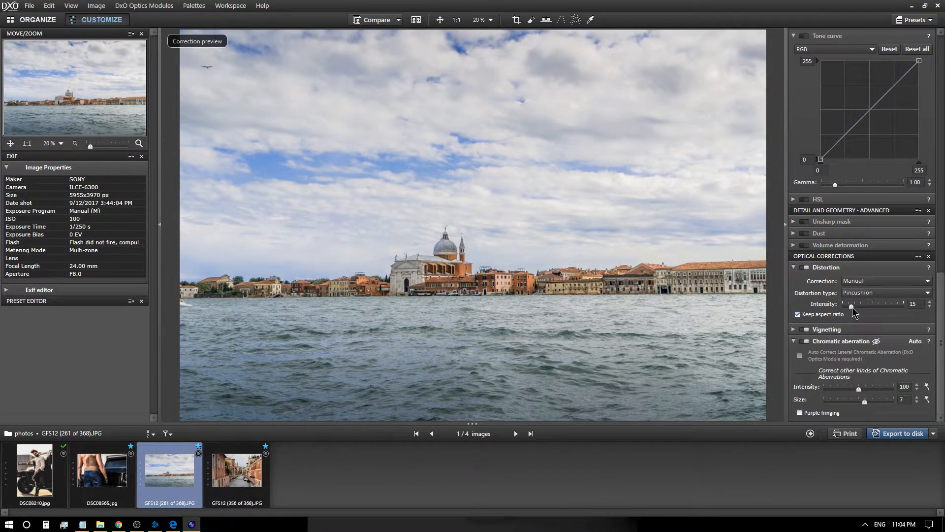
left_click_drag(852, 308, 864, 307)
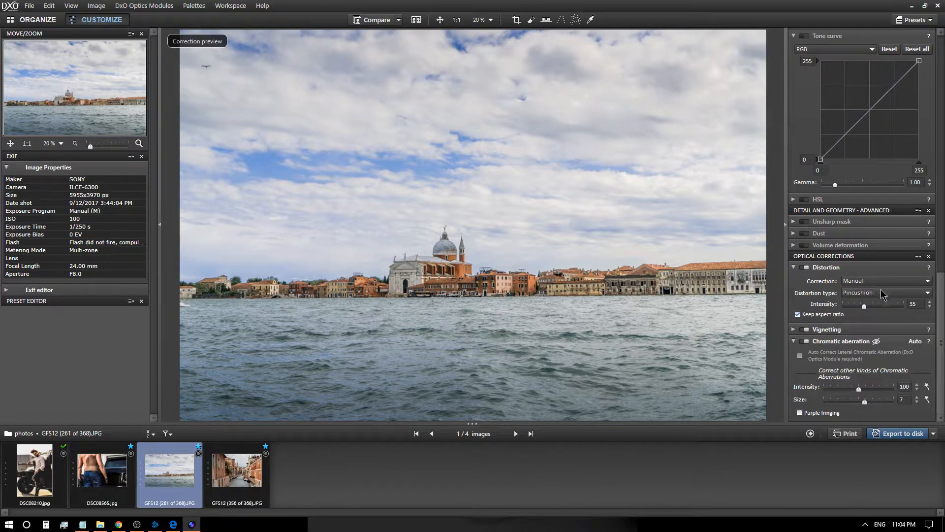
Try the Fisheye distortion type at intensity 75 and return its intensity to 0.
left_click(881, 294)
left_click(874, 318)
left_click_drag(845, 307, 888, 306)
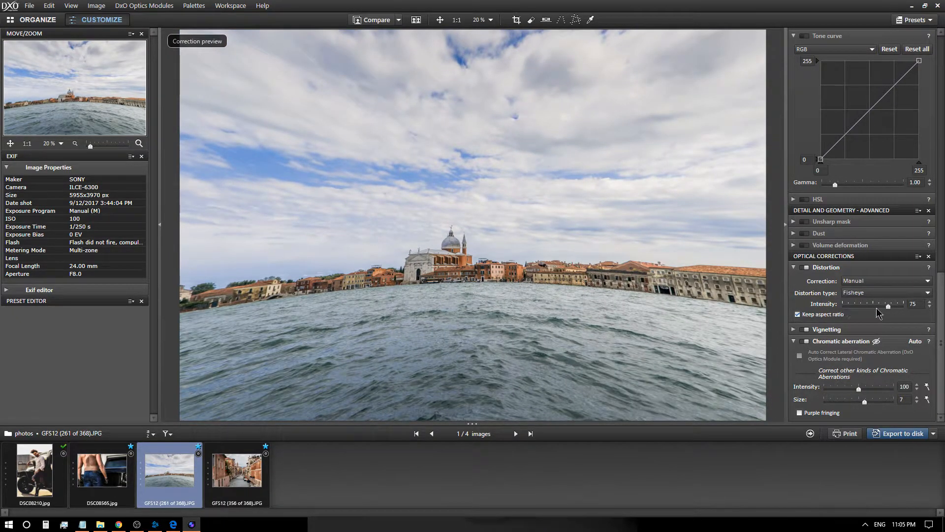
left_click_drag(888, 306, 863, 306)
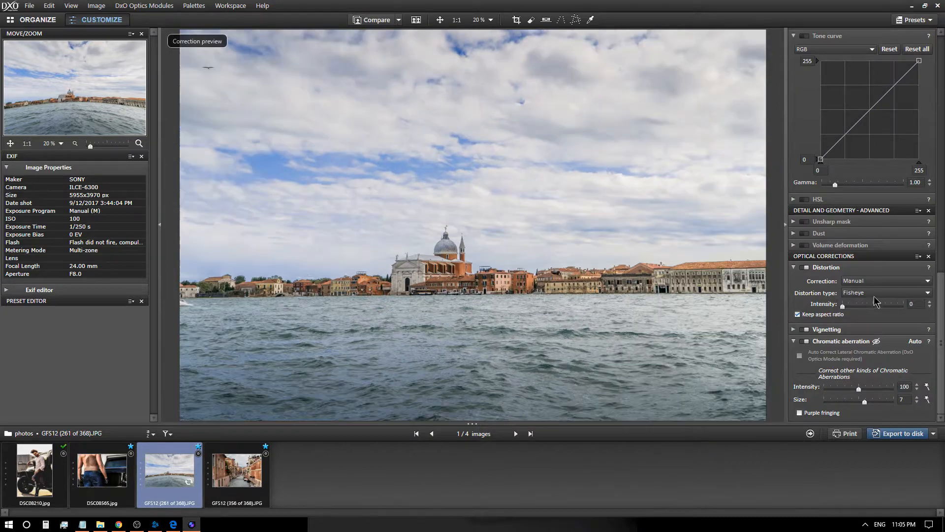
Set the Distortion type to Pincushion at intensity 28 and collapse the Distortion correction.
left_click(875, 294)
left_click(865, 313)
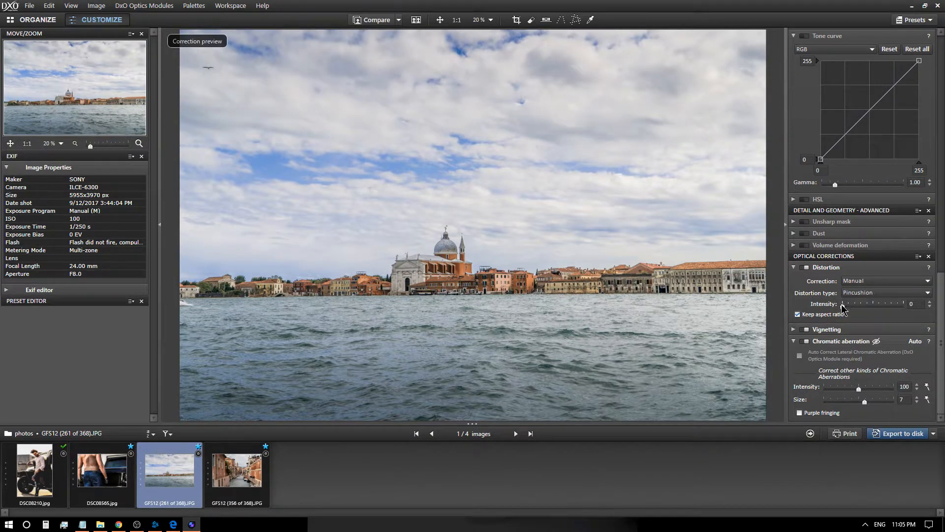
left_click_drag(841, 305, 860, 306)
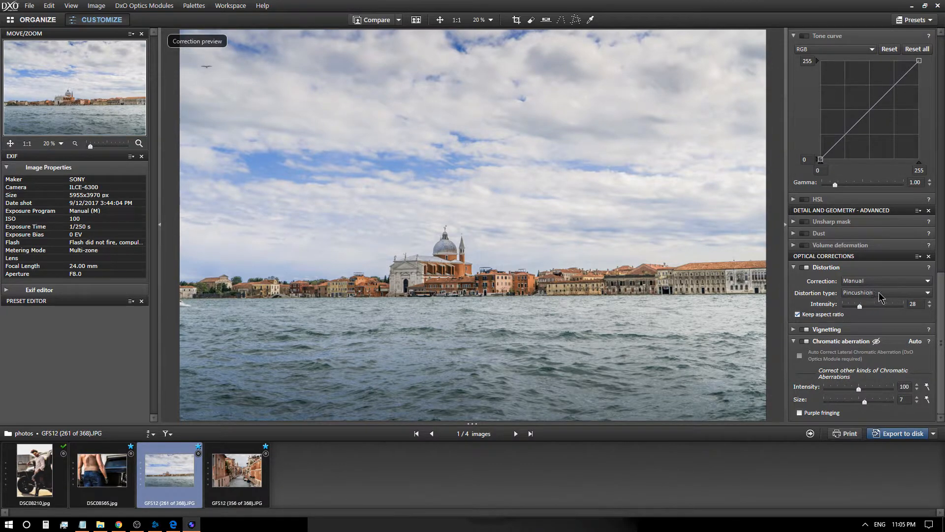
left_click(879, 293)
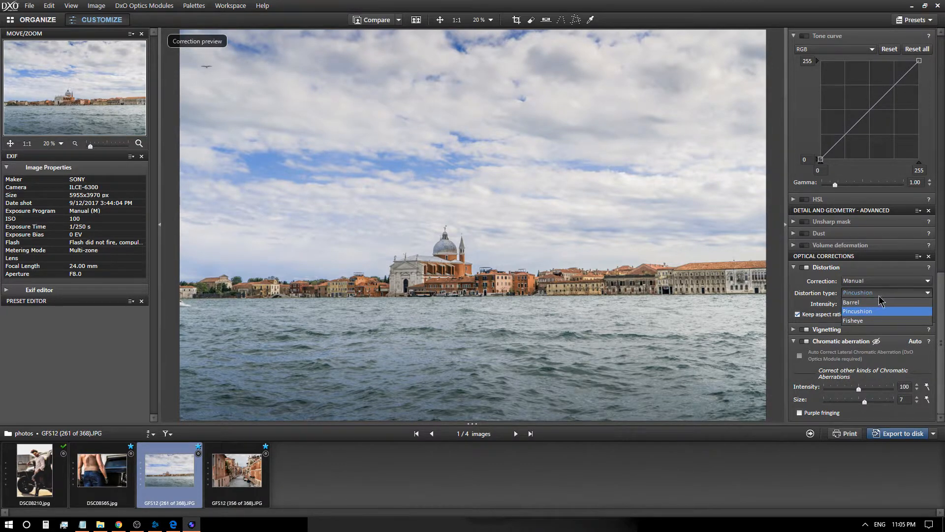
left_click(857, 271)
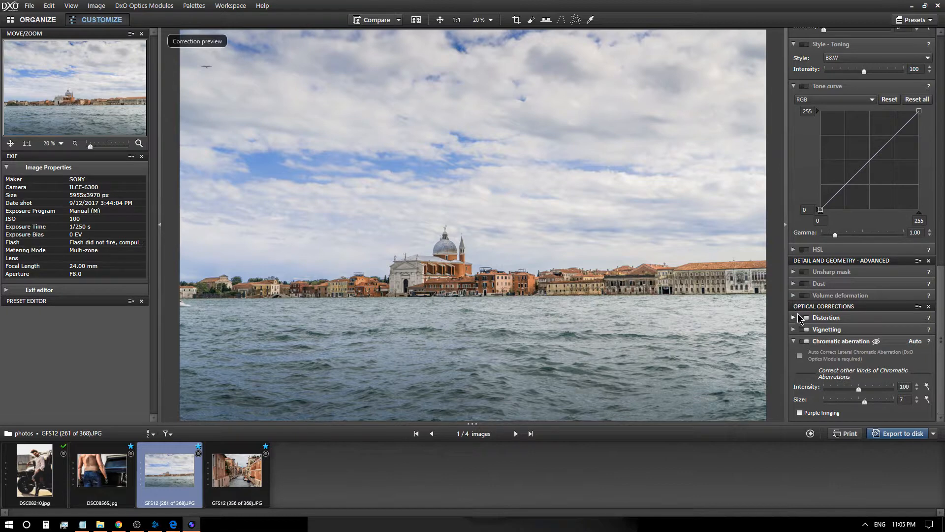
Warm the white balance slightly and tune the light with manual exposure compensation at 0.00, Smart Lighting intensity 60 and Contrast 47.
scroll(827, 328, "up", 3)
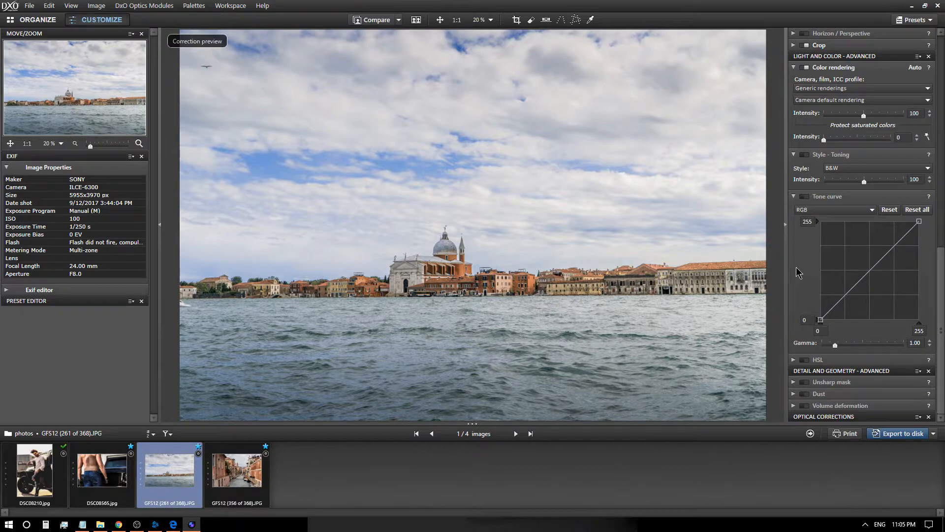
left_click(855, 197)
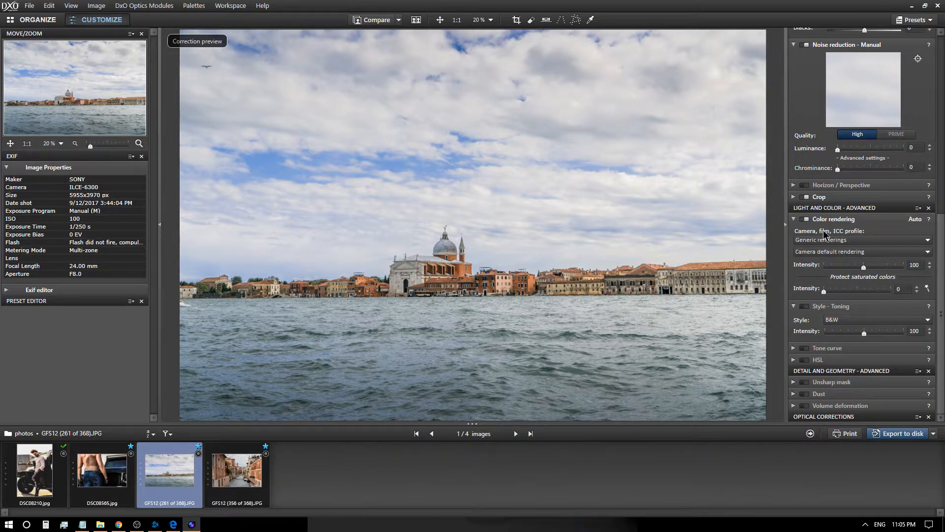
scroll(825, 235, "up", 7)
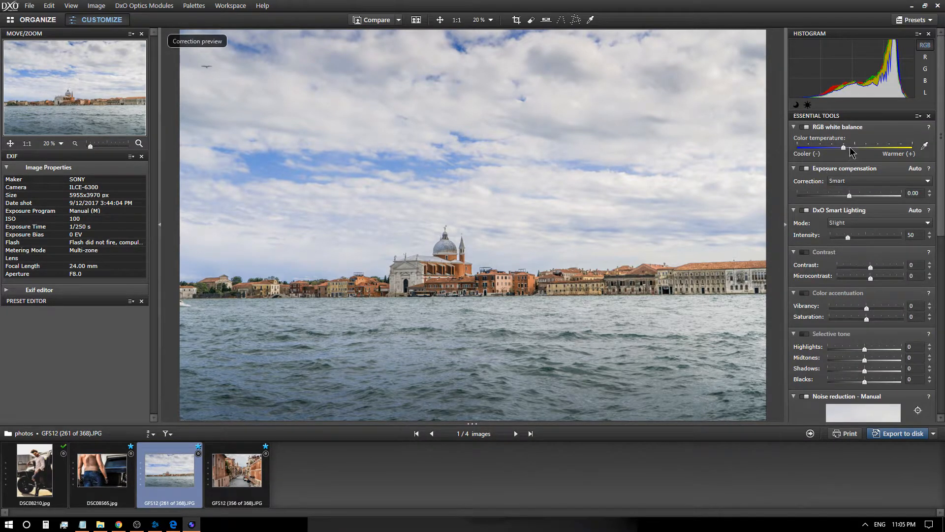
left_click_drag(845, 149, 844, 149)
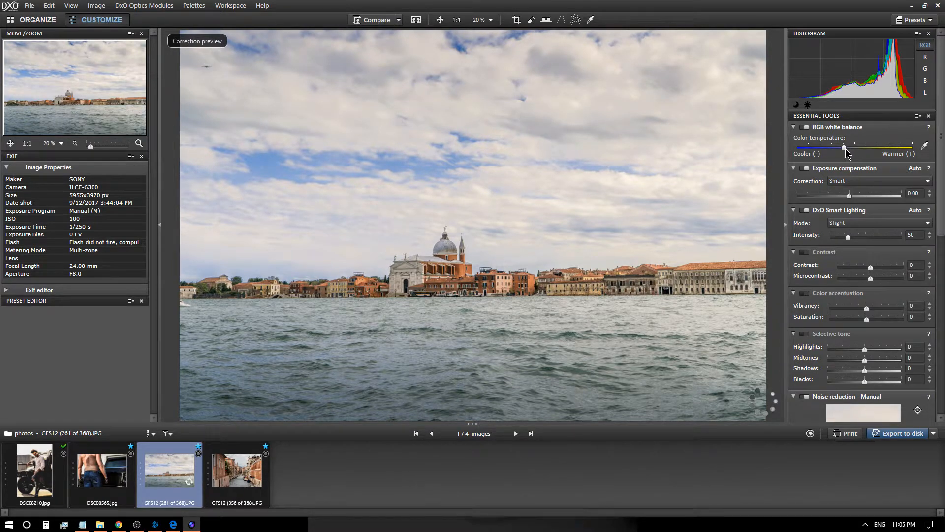
mouse_move(849, 195)
left_mouse_down()
mouse_move(868, 196)
mouse_move(842, 195)
mouse_move(850, 196)
left_mouse_up()
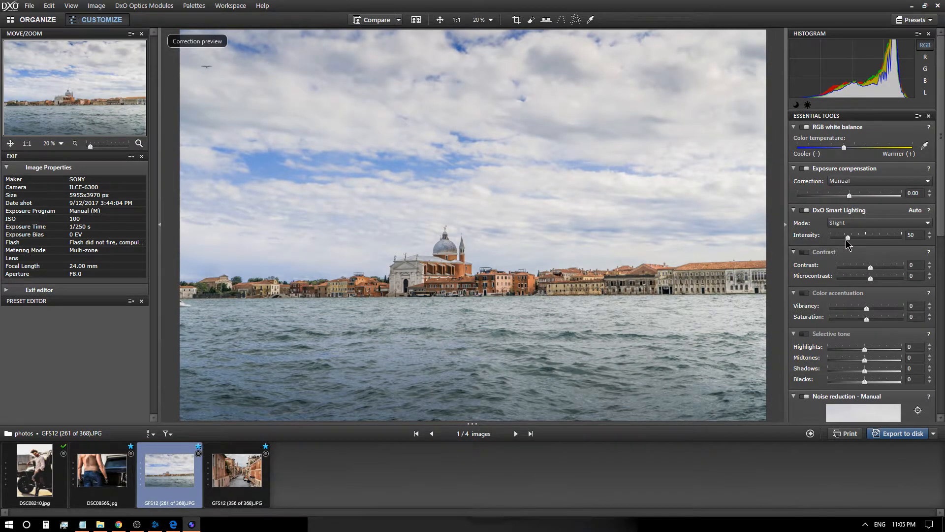
left_click_drag(847, 240, 888, 266)
Set the Selective tone values to Highlights -25, Midtones 8, Shadows -17 and Blacks -16.
scroll(793, 331, "down", 1)
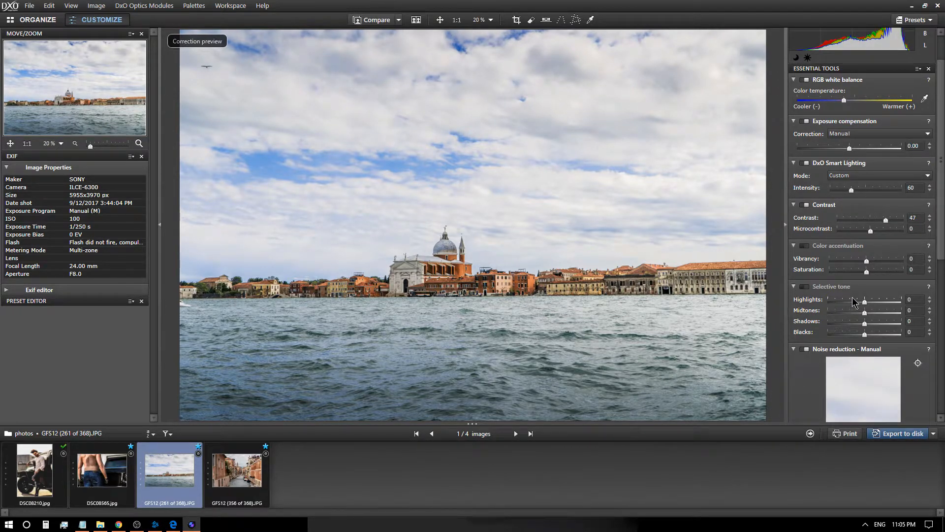
mouse_move(860, 301)
left_mouse_down()
mouse_move(844, 305)
mouse_move(855, 309)
left_mouse_up()
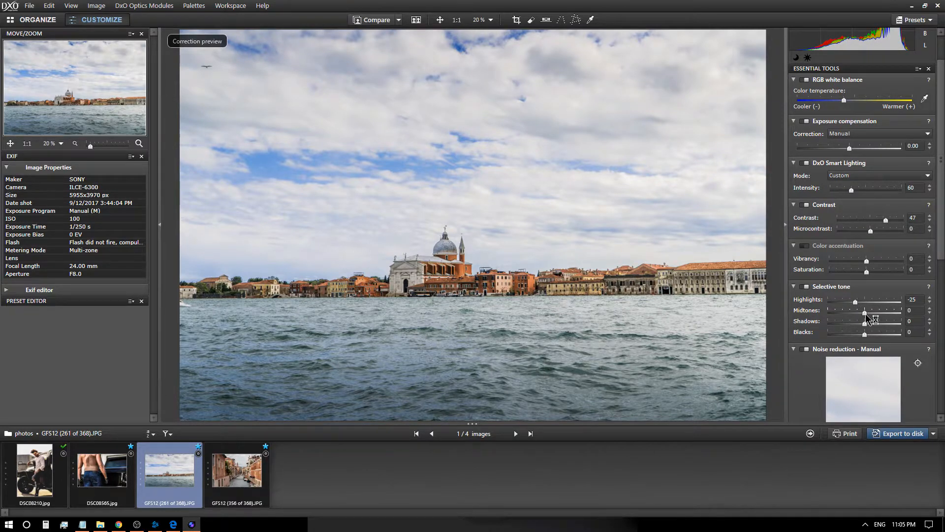
mouse_move(866, 314)
left_mouse_down()
mouse_move(883, 312)
mouse_move(868, 313)
left_mouse_up()
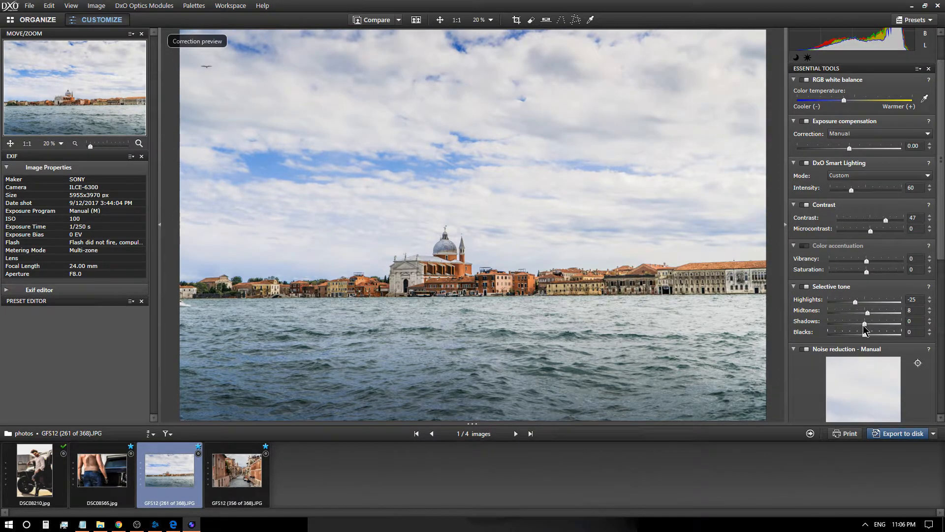
left_click(857, 326)
scroll(800, 339, "down", 1)
scroll(800, 334, "down", 2)
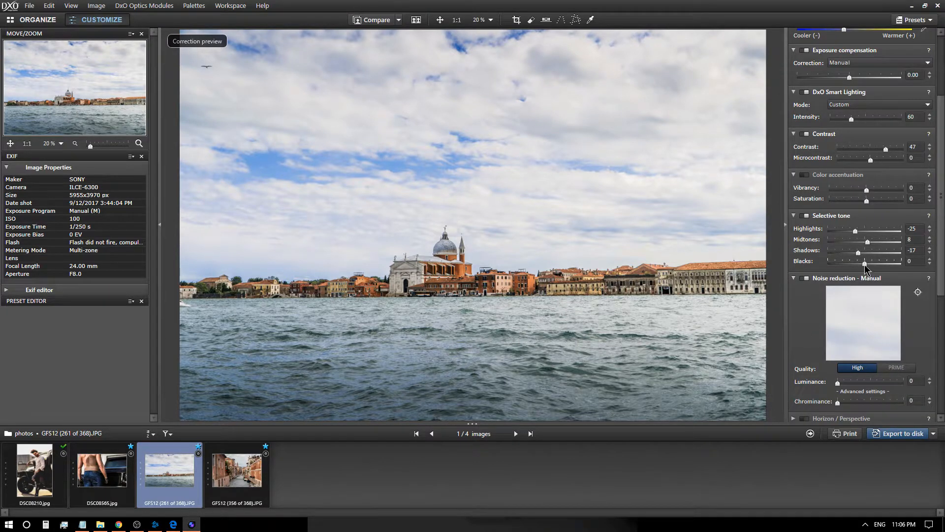
mouse_move(865, 264)
left_mouse_down()
mouse_move(880, 265)
mouse_move(846, 270)
mouse_move(859, 270)
left_mouse_up()
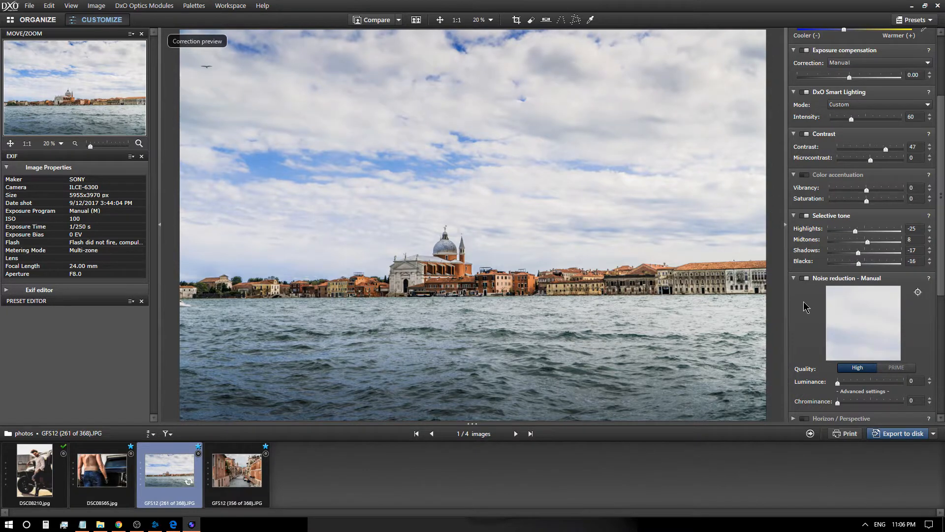
scroll(804, 306, "down", 3)
scroll(805, 297, "down", 5)
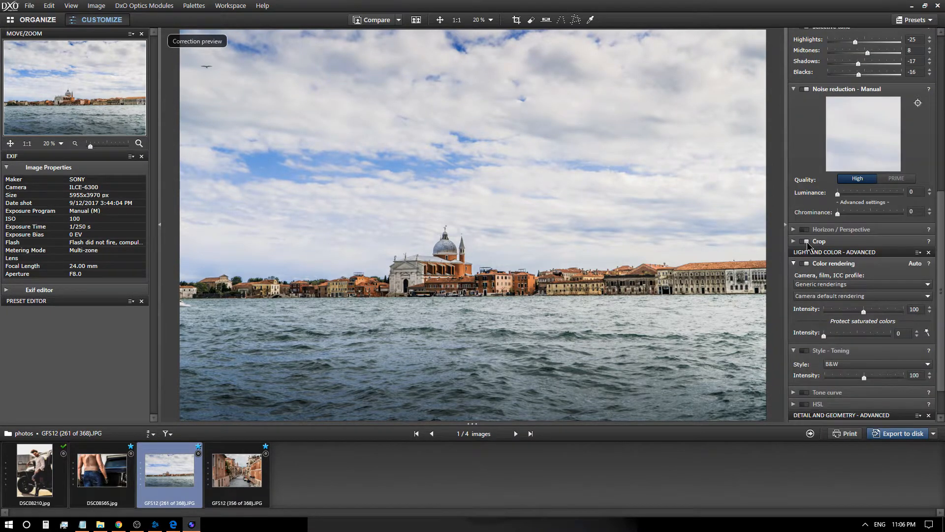
scroll(808, 231, "up", 11)
scroll(813, 219, "up", 2)
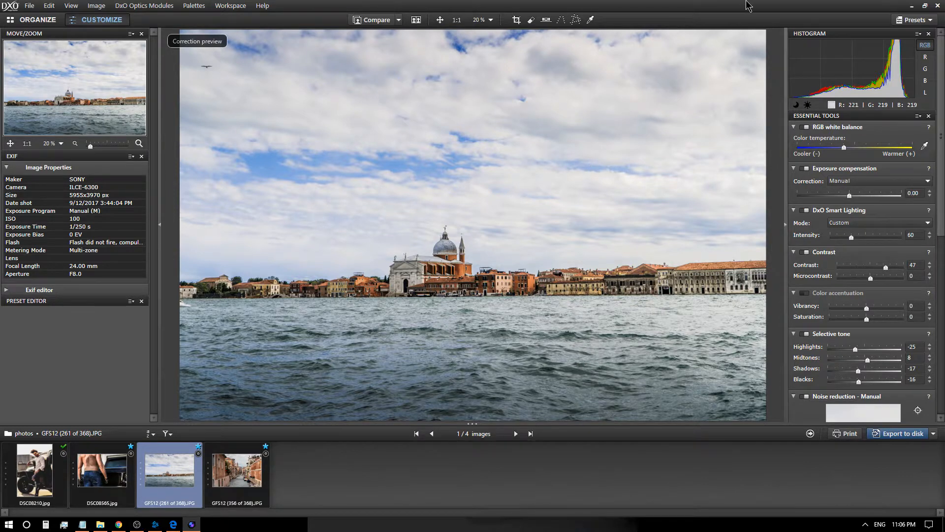
Browse the Portrait and Landscape presets and apply the Polar preset from the Atmospheres group to the waterfront photo.
left_click(929, 21)
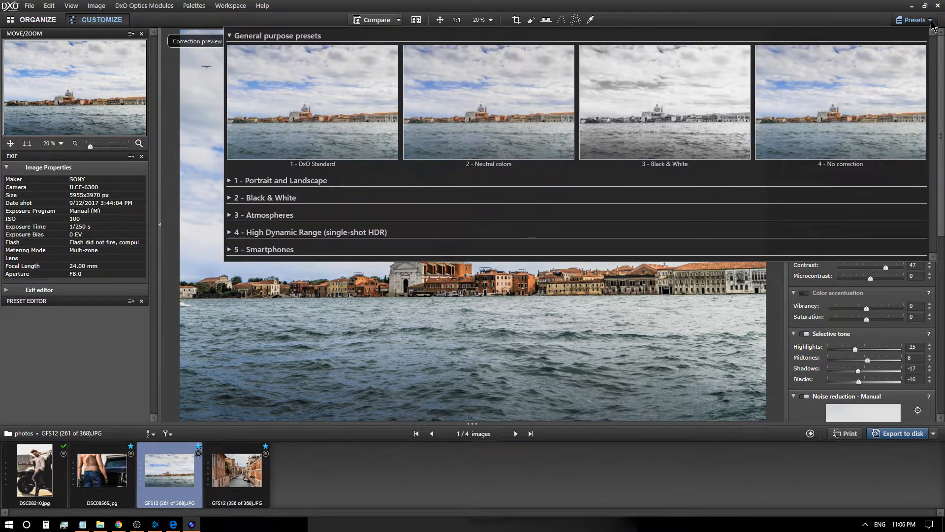
left_click(229, 181)
scroll(508, 246, "down", 2)
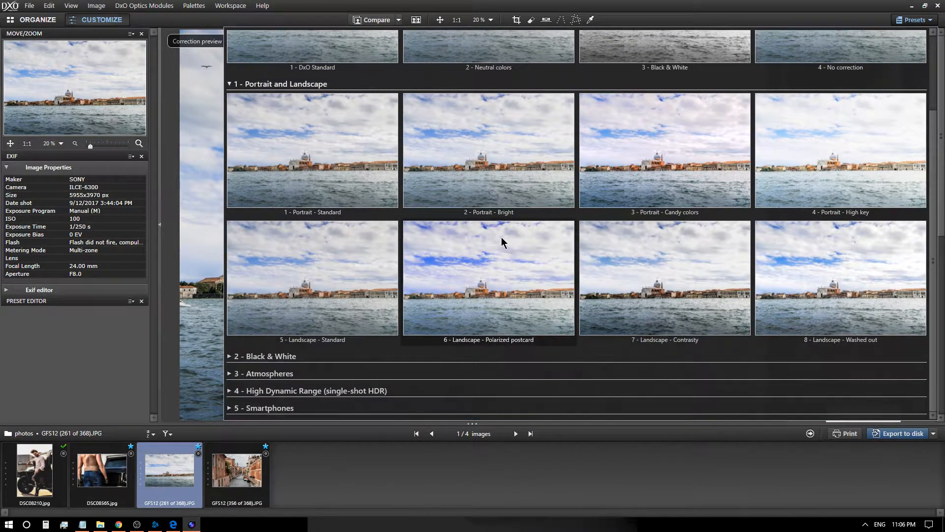
scroll(501, 238, "up", 2)
scroll(500, 245, "down", 2)
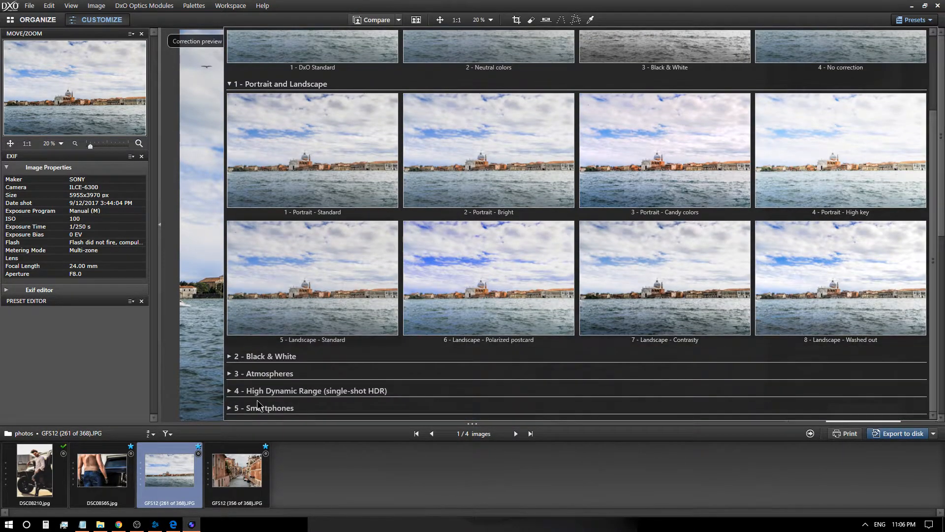
left_click(232, 374)
scroll(385, 375, "down", 5)
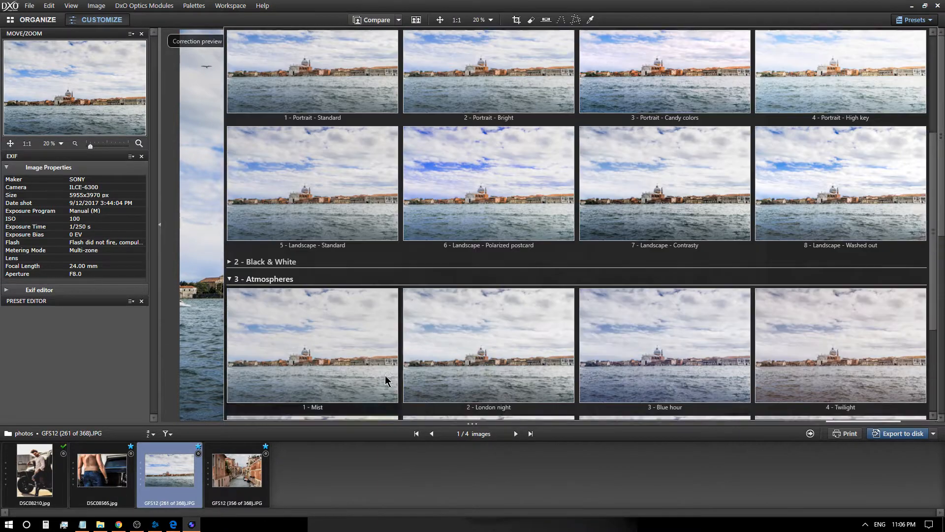
double_click(463, 342)
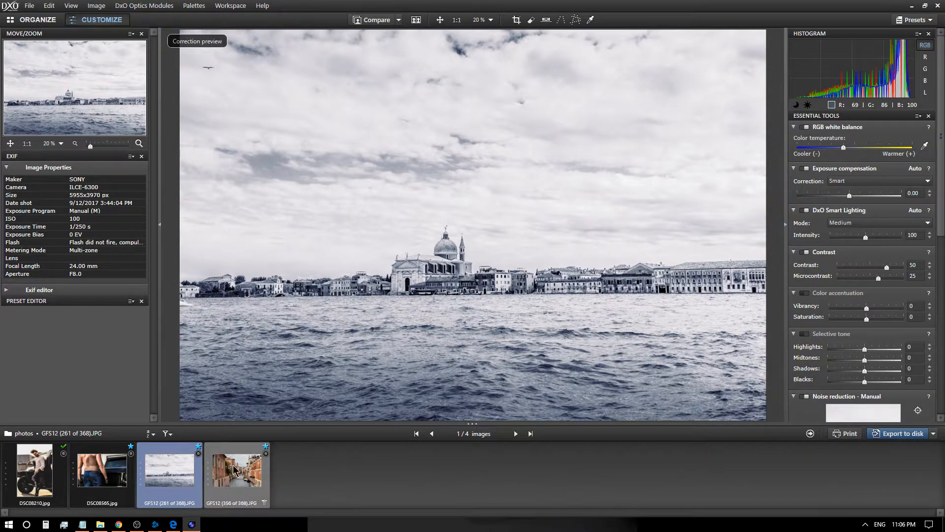
Switch to the canal photo GFS12 (356 of 368).JPG, going back once to the waterfront photo.
left_click(232, 481)
left_click(165, 475)
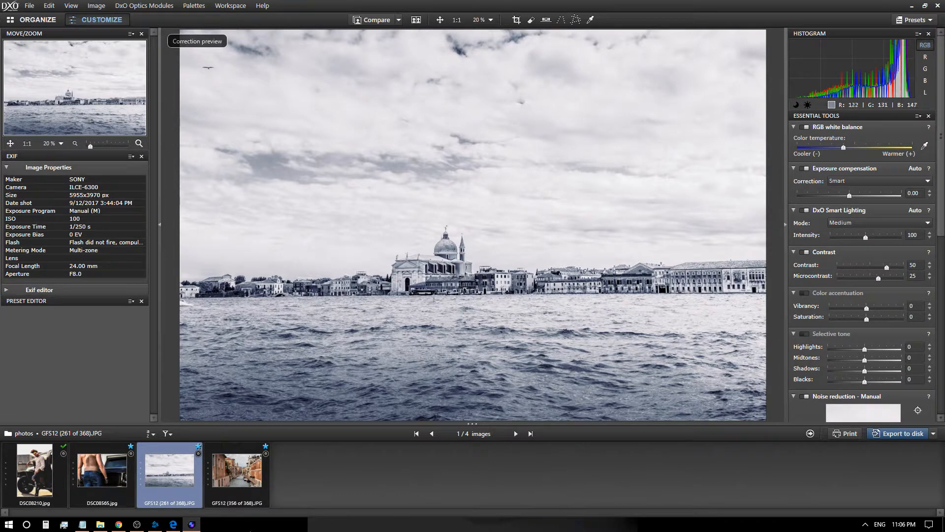
left_click(237, 470)
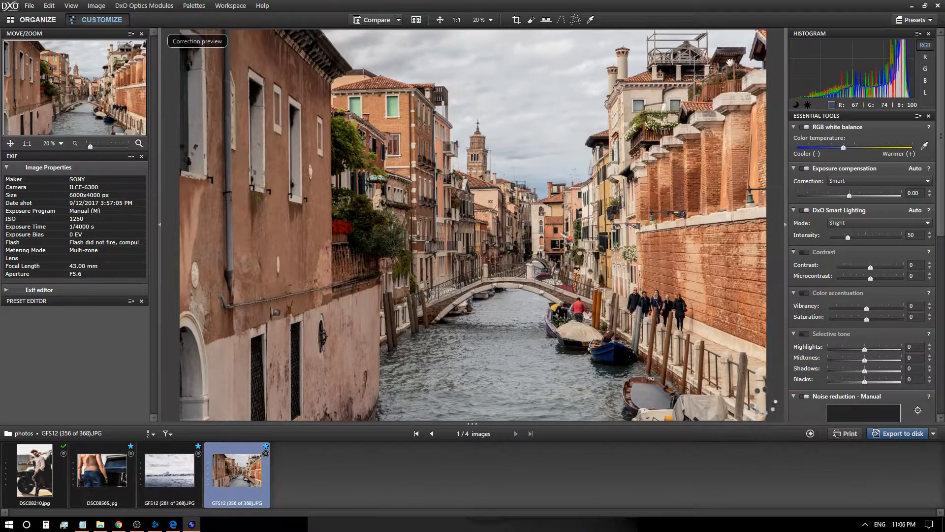
Apply the London night preset from the Atmospheres group to the canal photo.
left_click(928, 20)
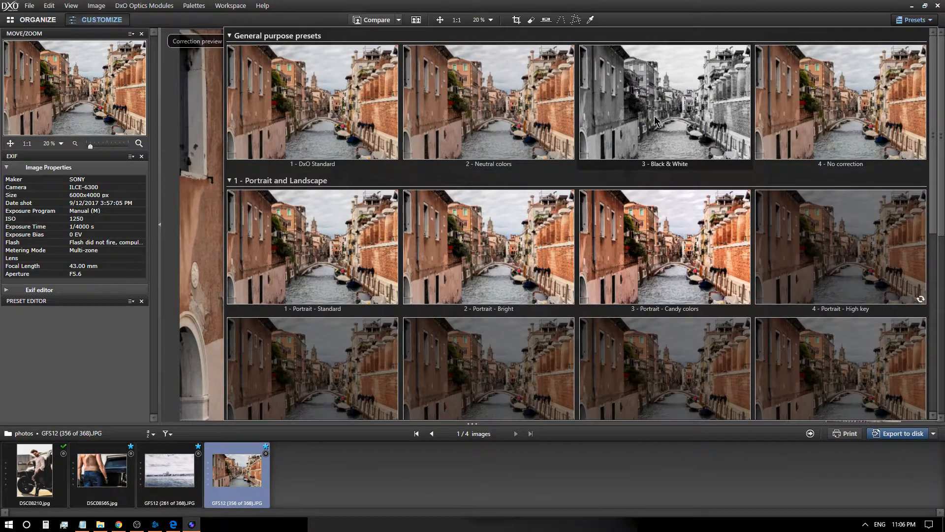
scroll(640, 232, "down", 6)
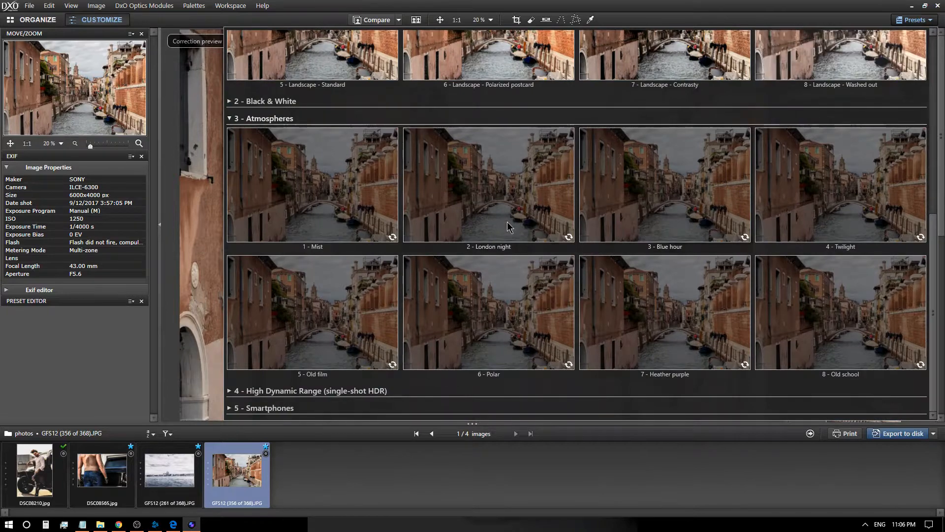
scroll(643, 231, "up", 3)
scroll(578, 284, "down", 3)
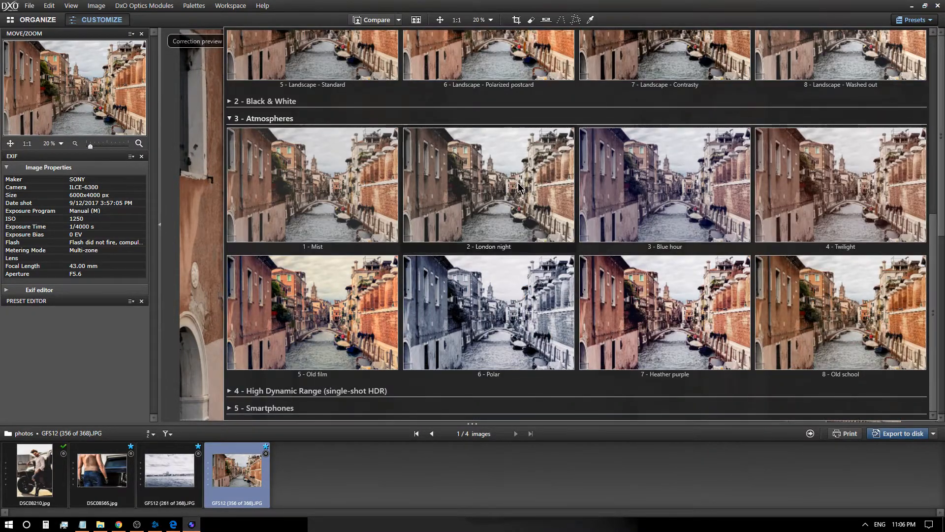
left_click(534, 195)
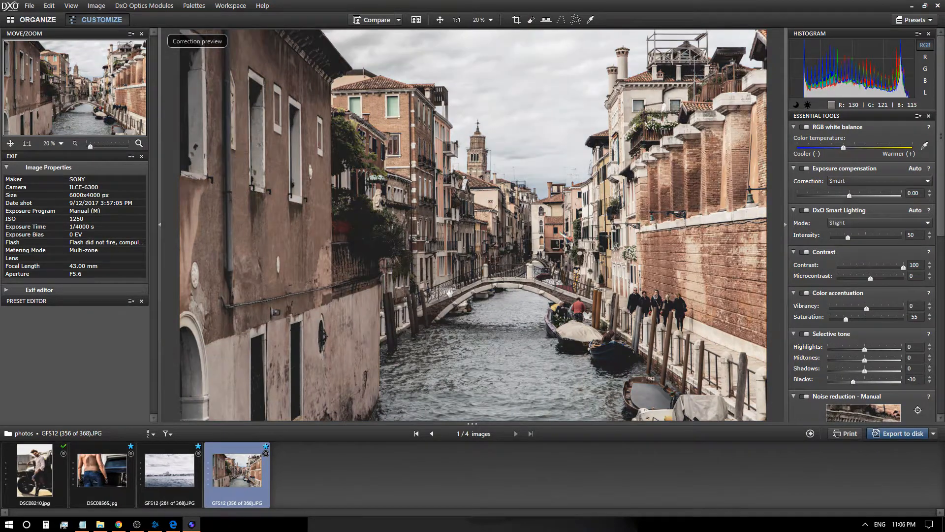
Look through the Portrait and Landscape and Atmospheres preset previews for the canal photo.
left_click(928, 20)
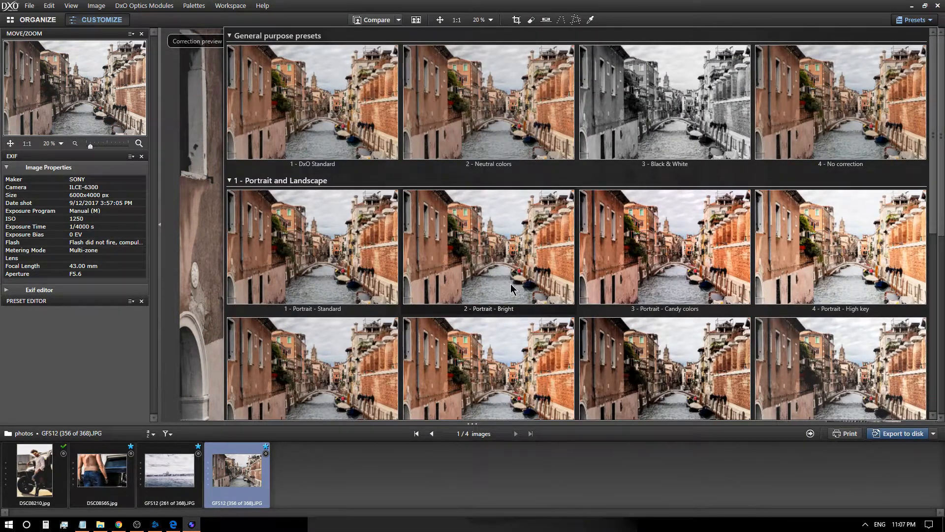
scroll(512, 289, "down", 6)
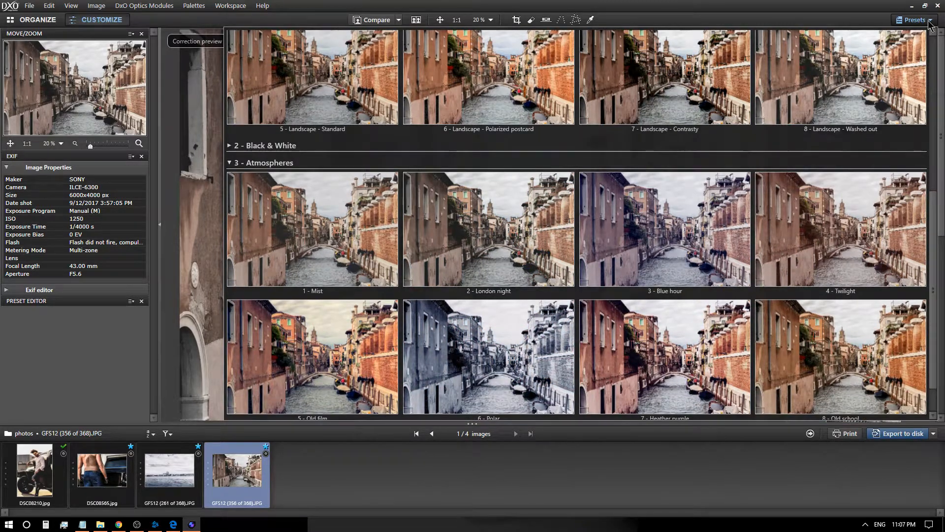
left_click(929, 20)
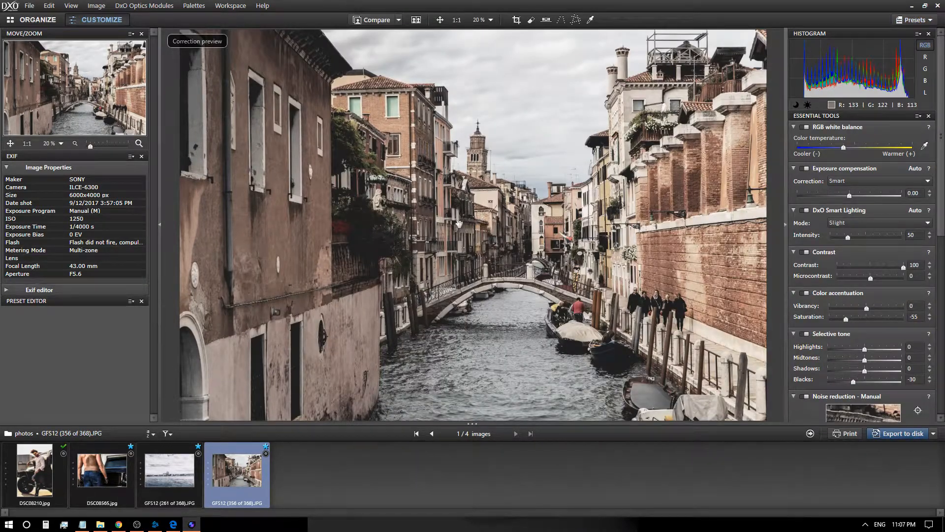
left_click(928, 21)
scroll(592, 261, "down", 1)
scroll(592, 261, "down", 5)
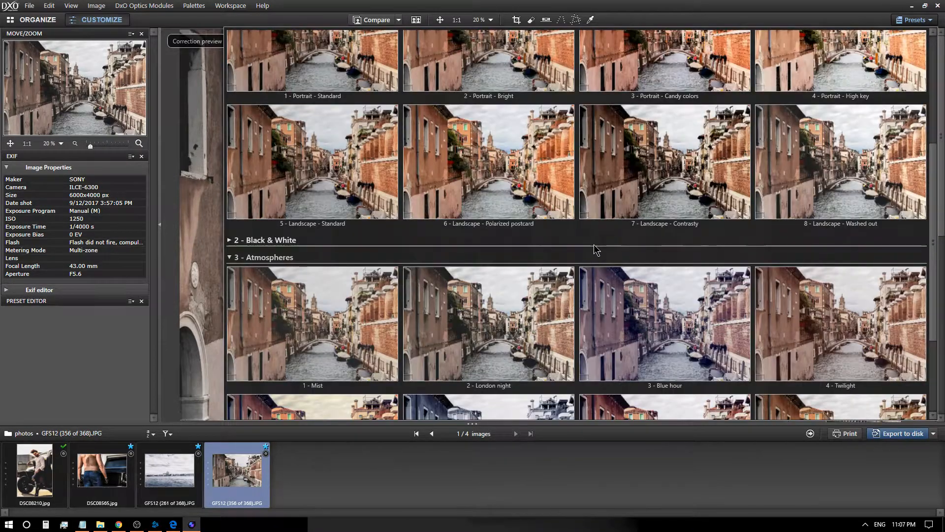
scroll(596, 252, "down", 2)
double_click(606, 239)
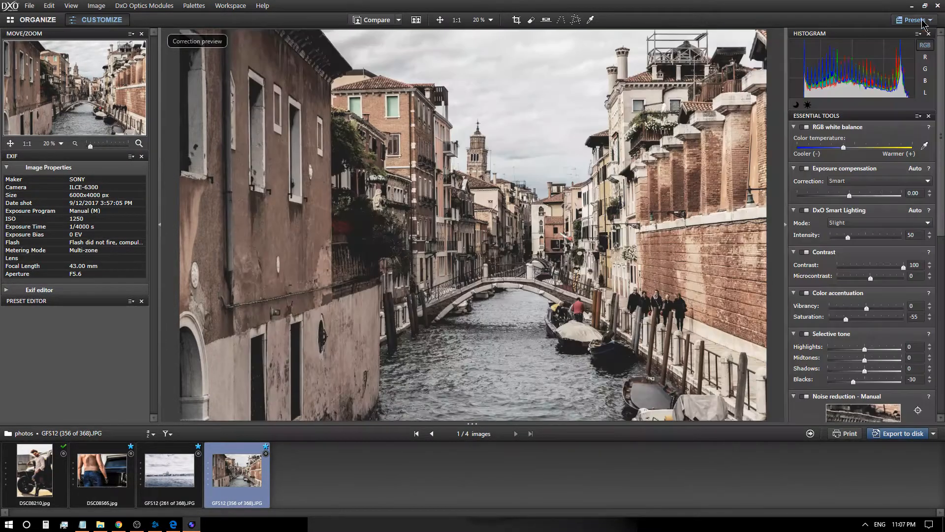
Shape the RGB tone curve into an S with black output 38, white output 231, lowered shadows, and raised midtones and highlights.
scroll(794, 297, "down", 10)
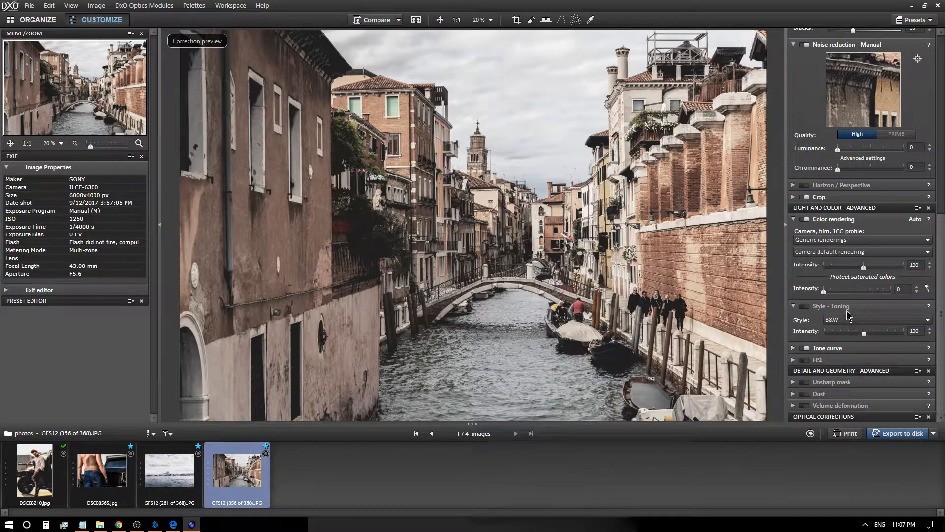
left_click(828, 348)
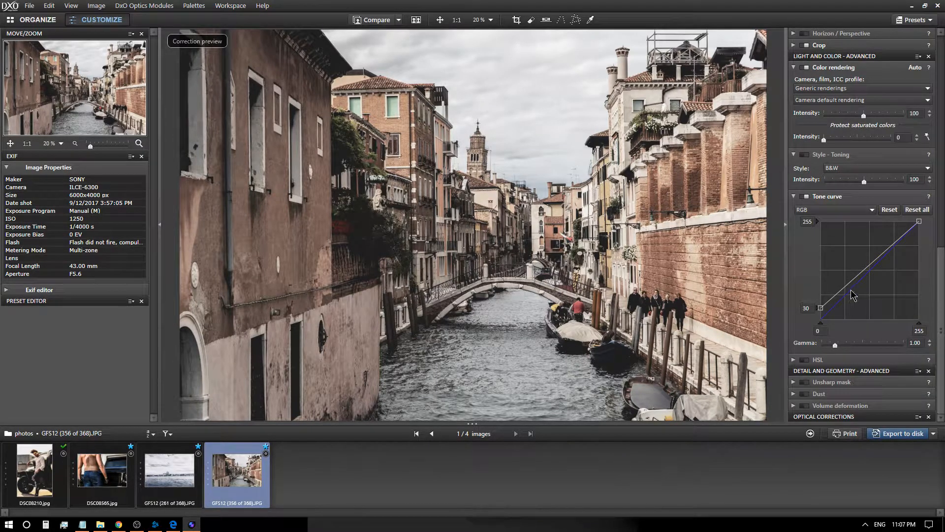
left_click_drag(822, 311, 846, 301)
left_click(837, 294)
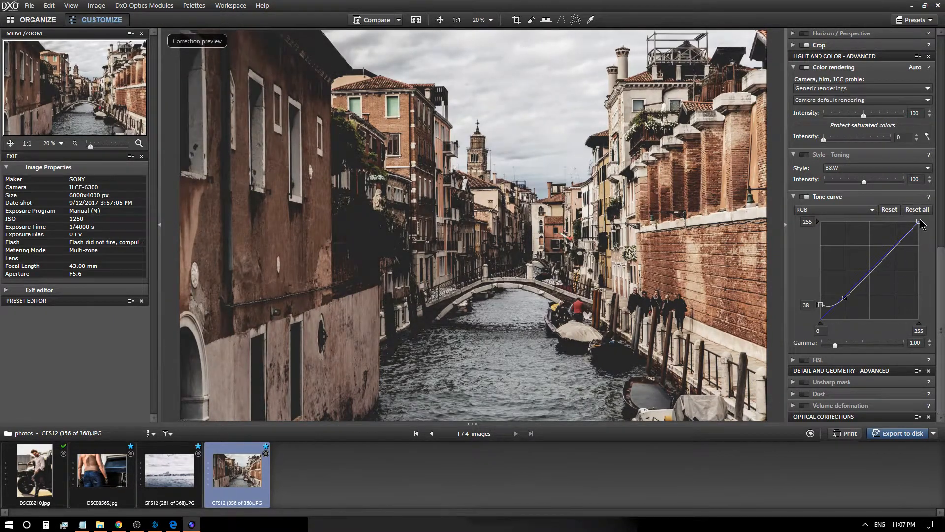
left_click_drag(920, 222, 919, 231)
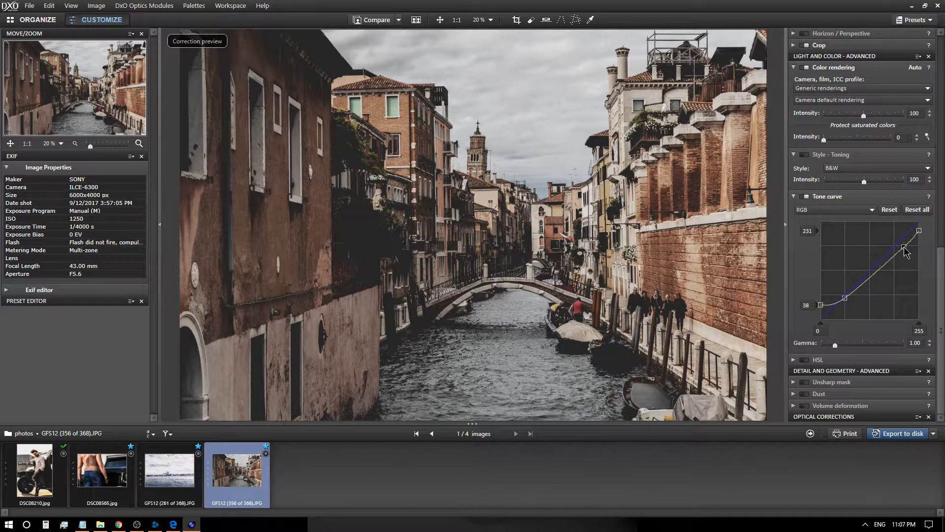
left_click_drag(904, 245, 903, 239)
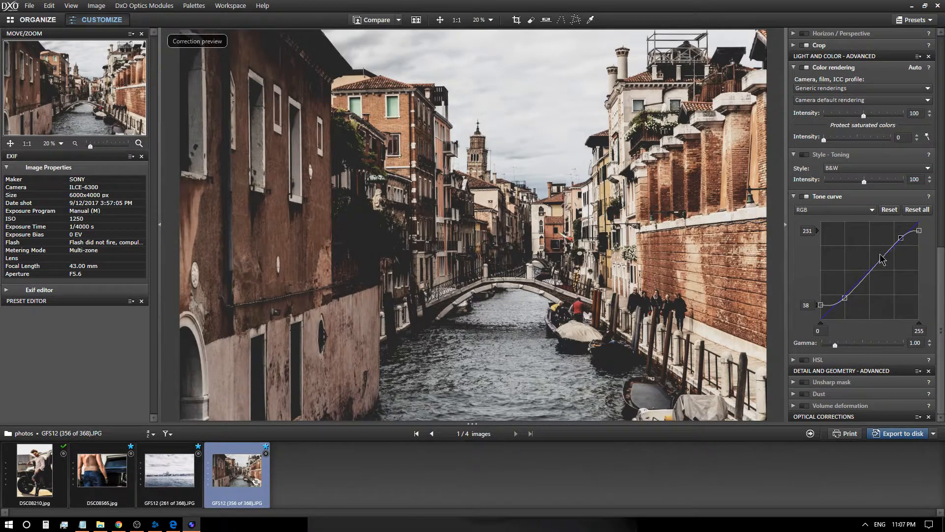
left_click(873, 269)
left_click_drag(873, 273, 873, 271)
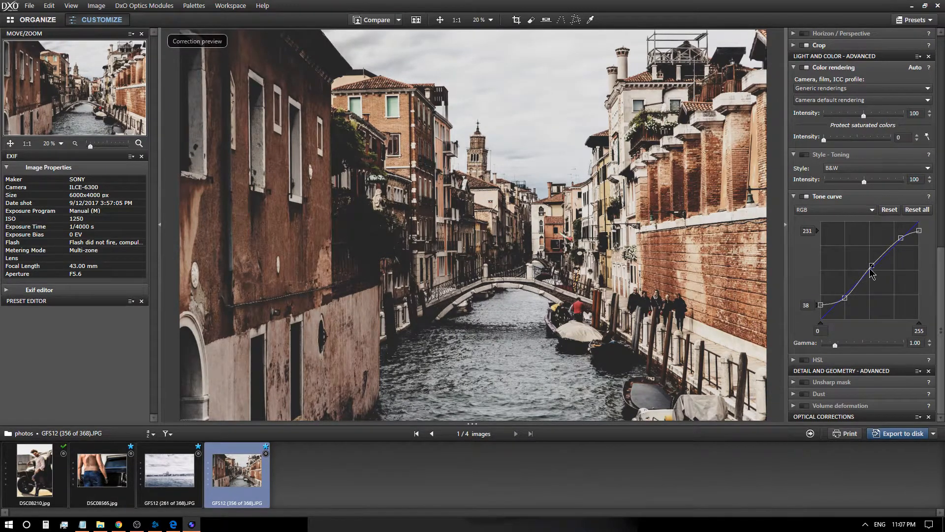
Create a preset from the canal photo's current settings and save it as Test in the Presets folder.
left_click(924, 22)
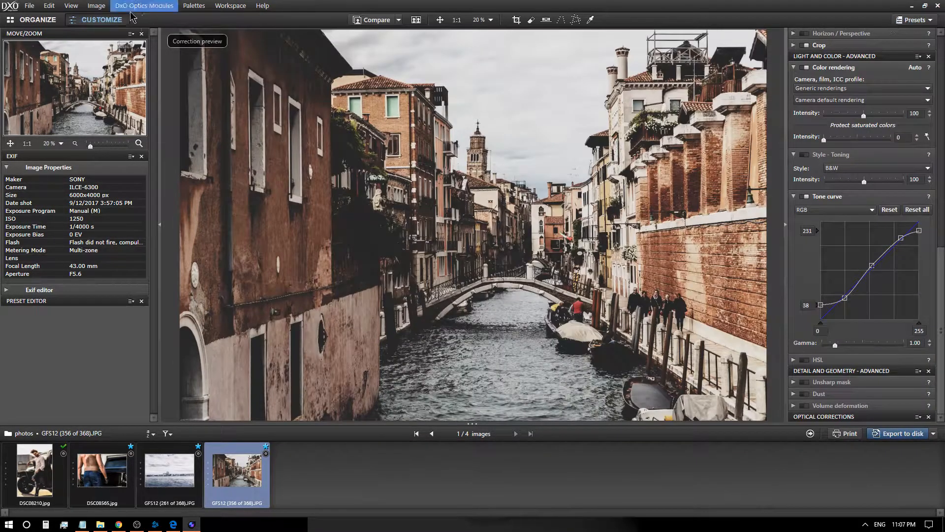
left_click(49, 5)
left_click(105, 7)
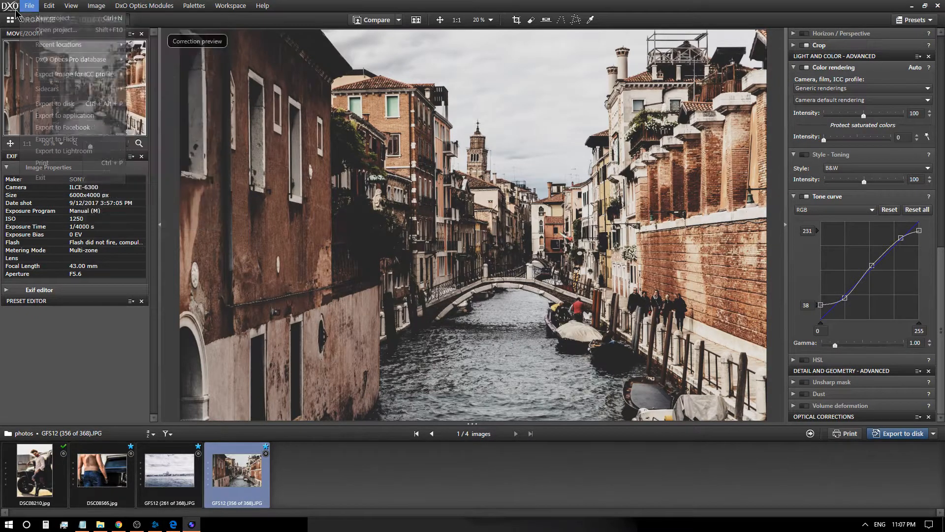
left_click(30, 5)
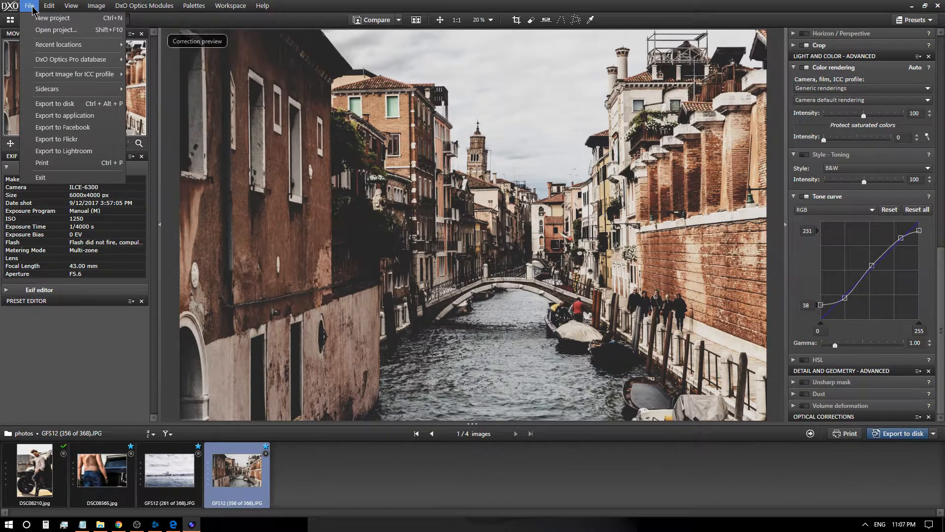
mouse_move(52, 8)
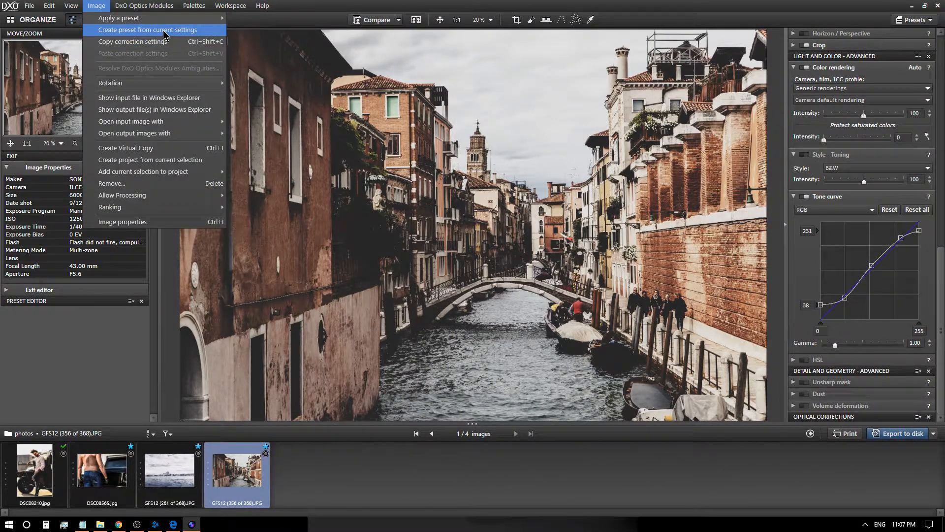
left_click(164, 30)
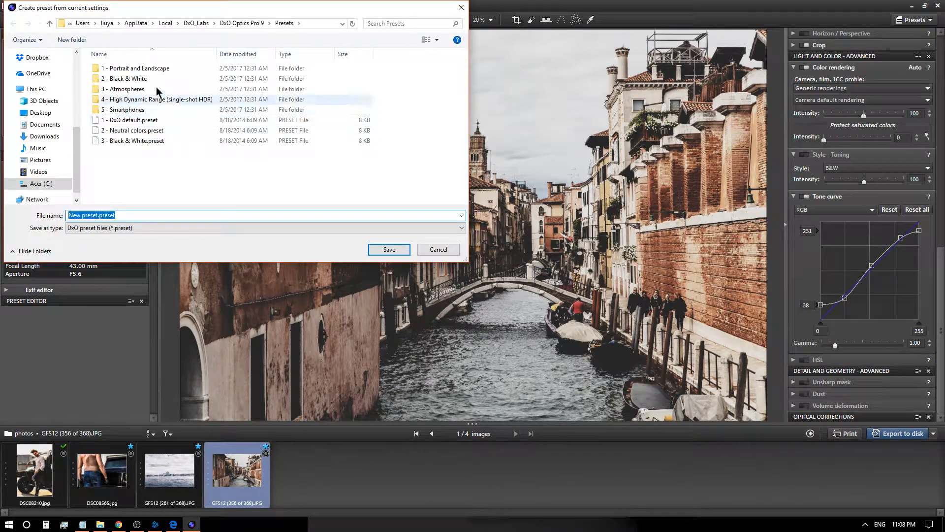
left_click_drag(197, 13, 670, 170)
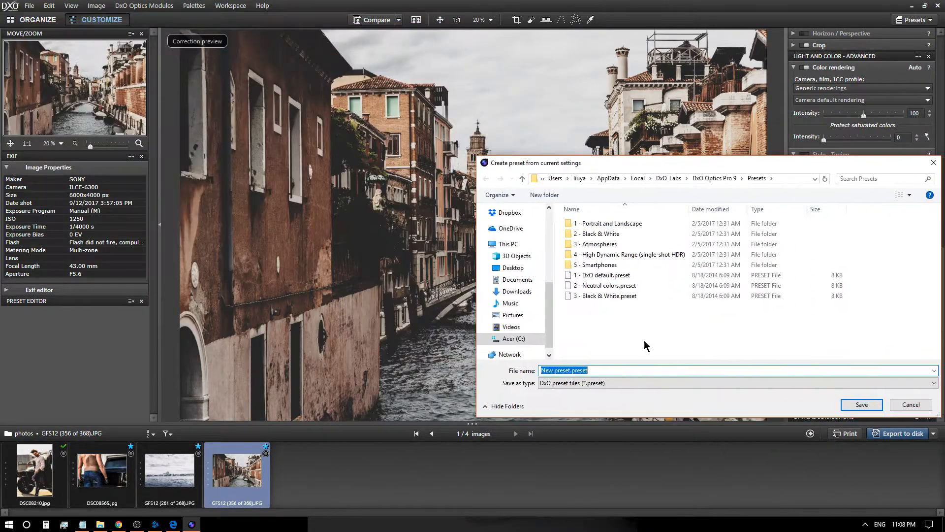
left_click(588, 368)
left_click_drag(569, 370, 534, 367)
type("Test")
key("Return")
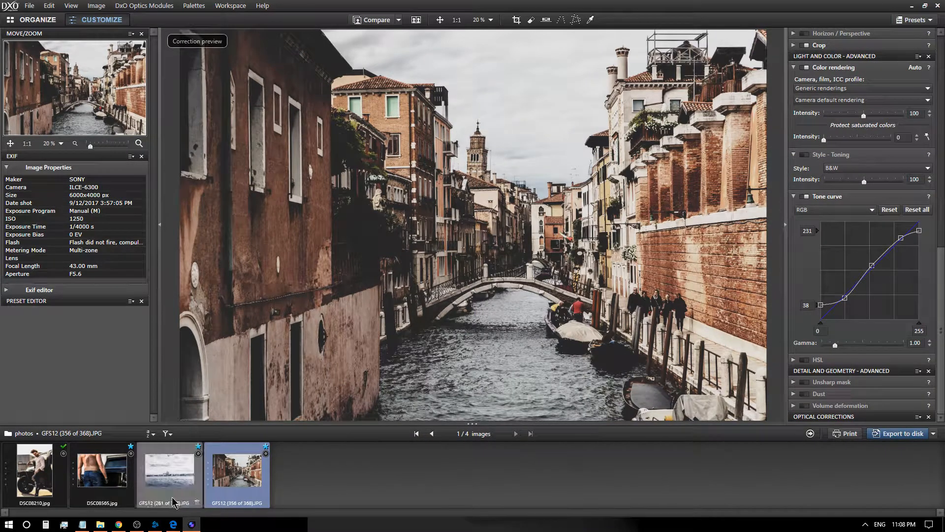
Apply the custom Test preset to the photo DSC08565.jpg.
left_click(102, 471)
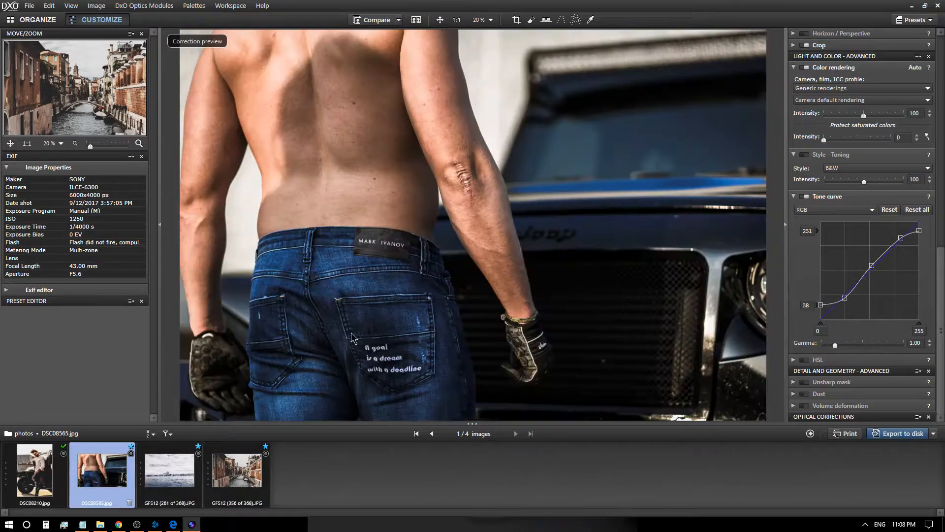
left_click(932, 22)
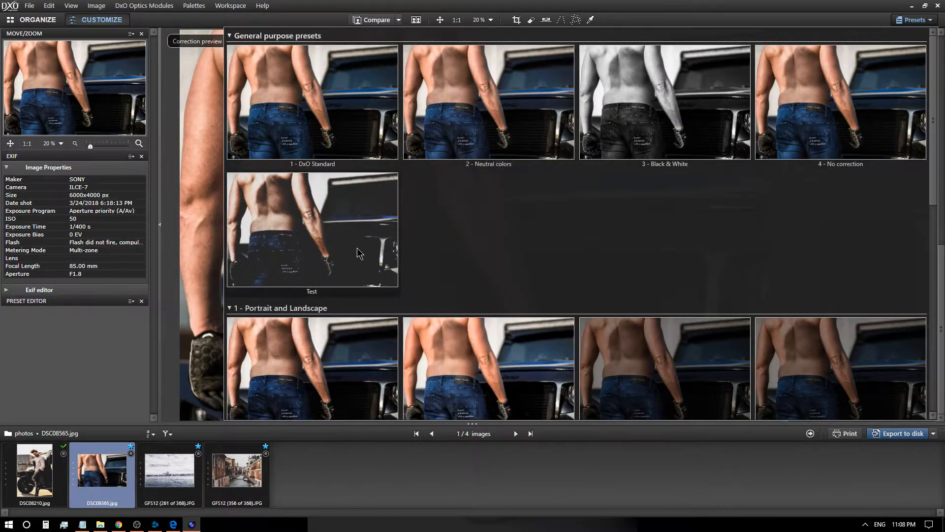
left_click(308, 225)
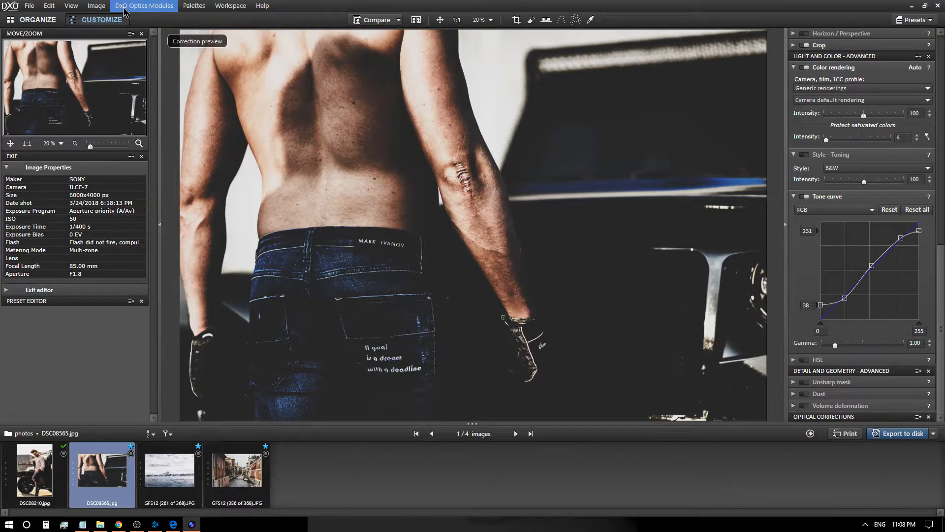
left_click(194, 6)
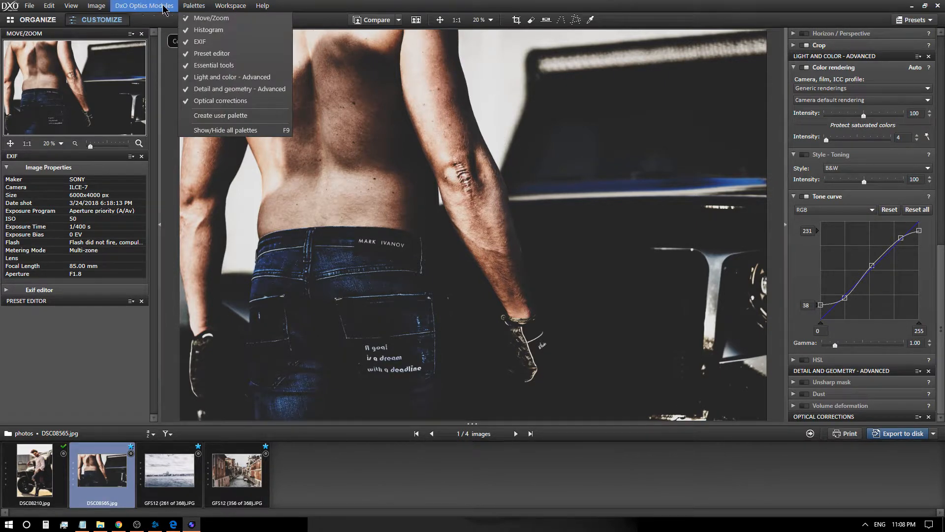
mouse_move(90, 8)
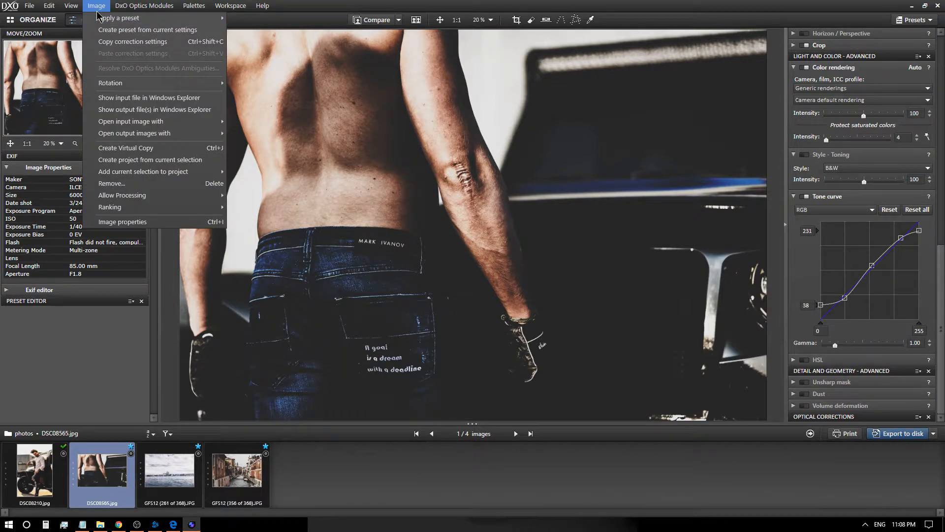
mouse_move(122, 139)
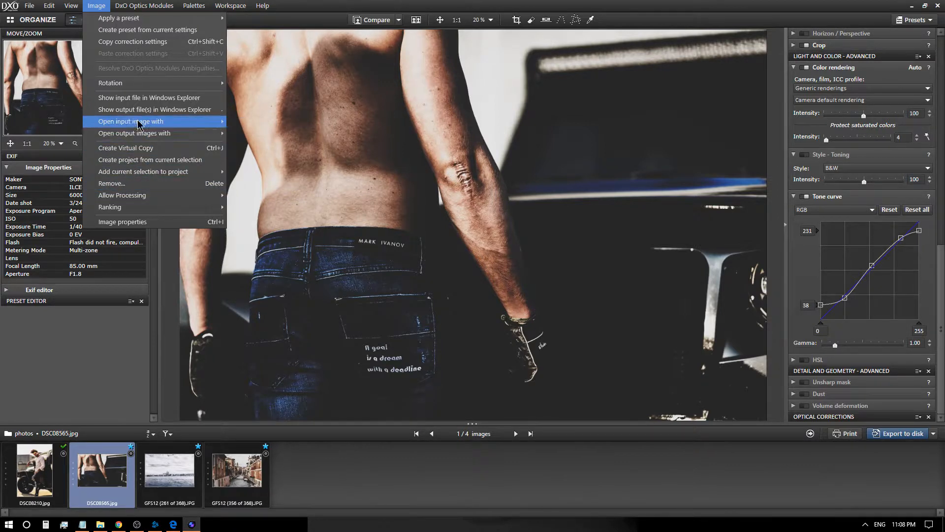
mouse_move(187, 133)
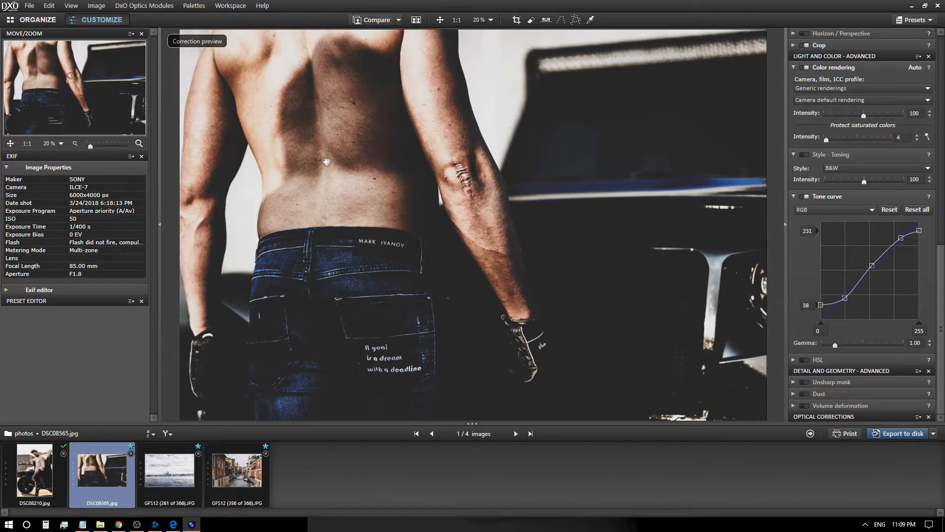
Compare the edited waterfront and canal photos by alternating between them, ending on GFS12 (356 of 368).JPG.
left_click(169, 470)
left_click(253, 457)
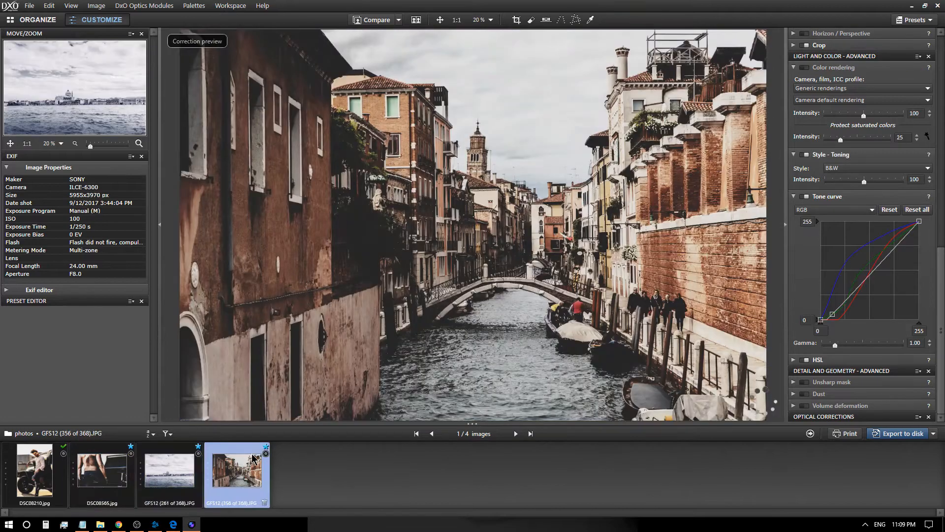
left_click(150, 458)
left_click(234, 488)
left_click(189, 486)
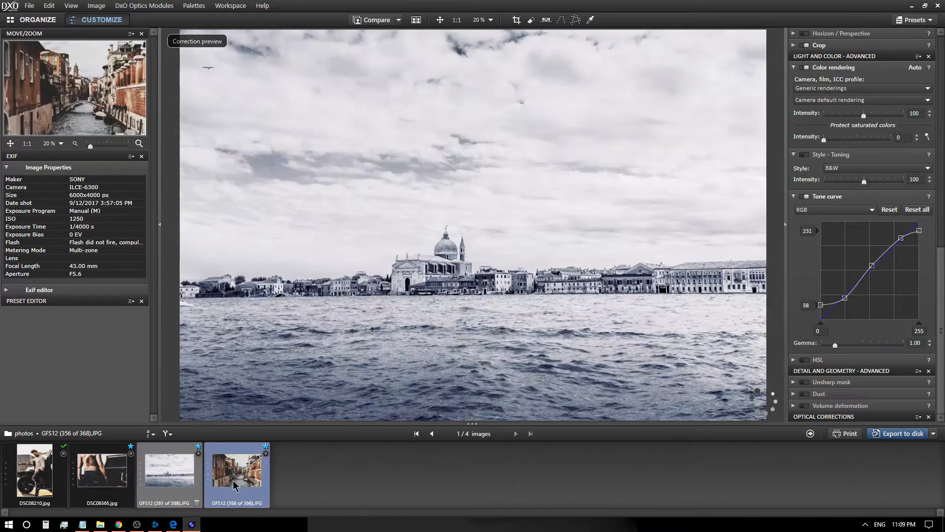
left_click(217, 486)
left_click(182, 481)
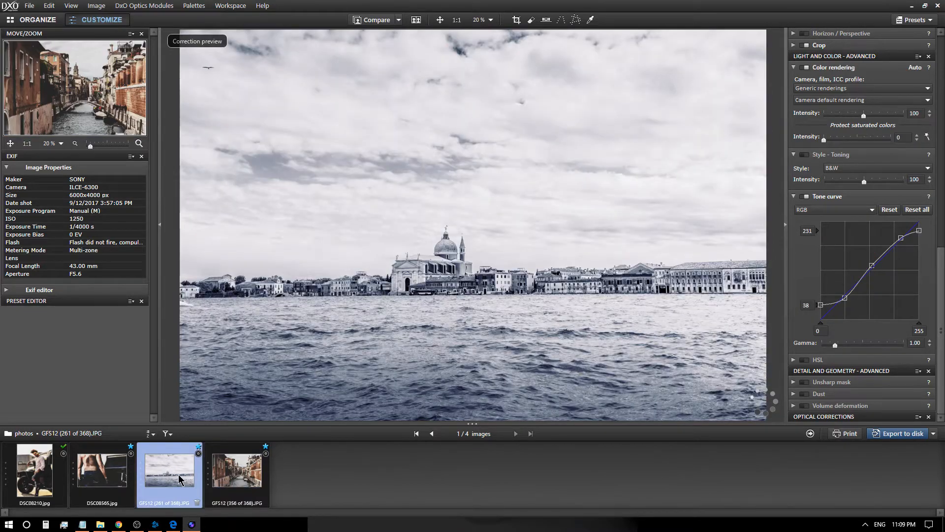
left_click(232, 480)
left_click(191, 481)
left_click(249, 485)
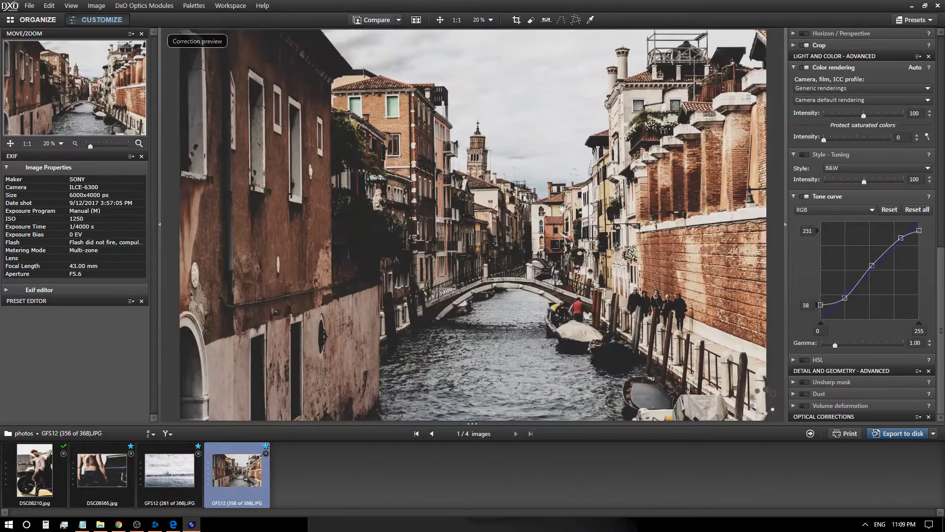